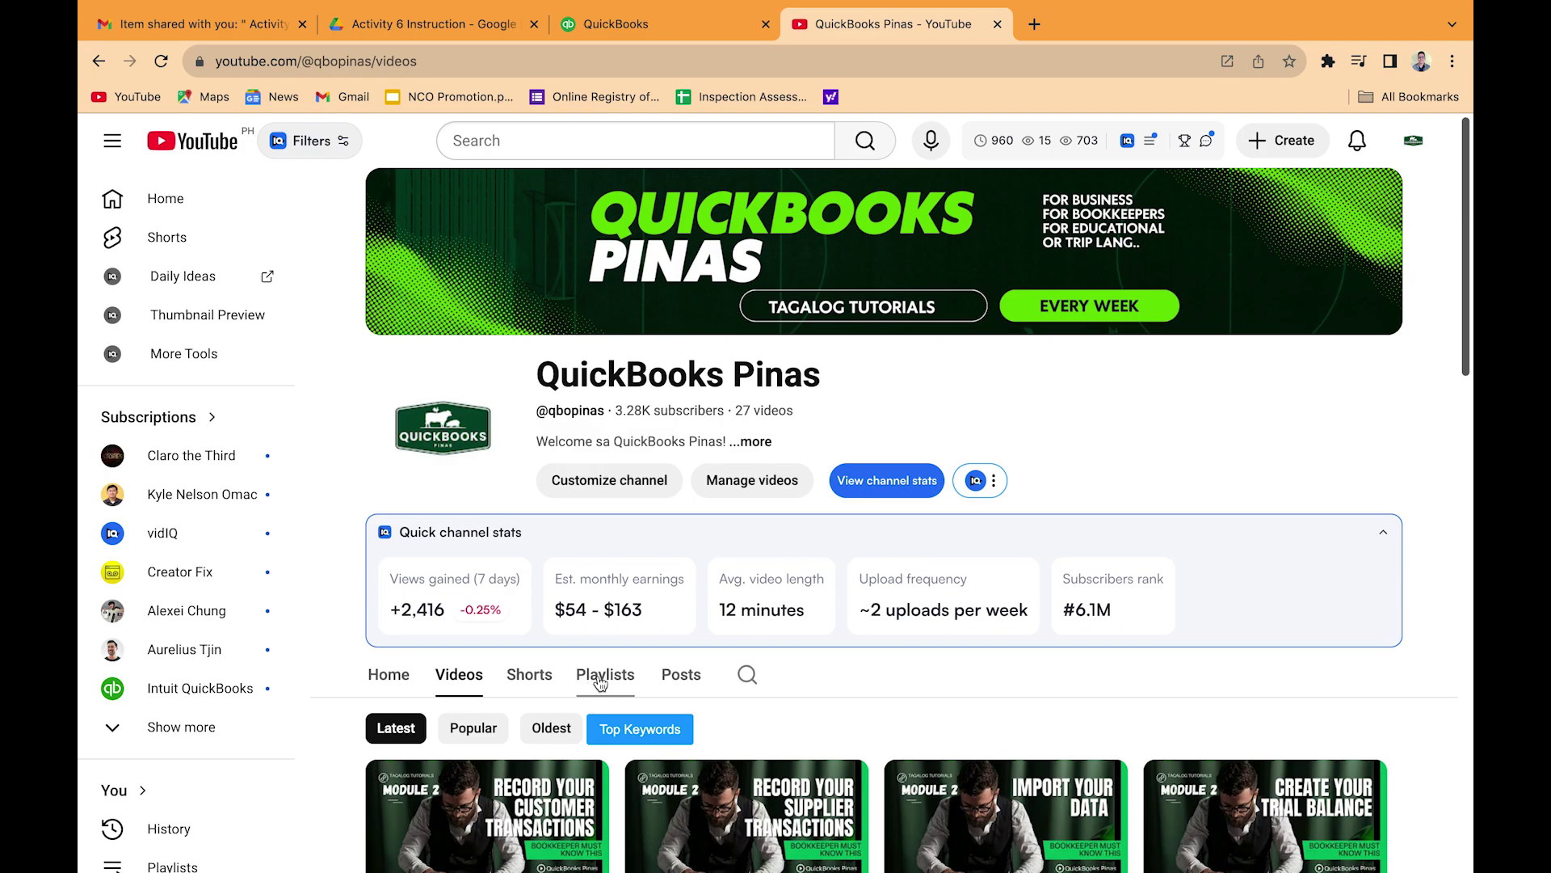
Look through the QuickBooks Pinas channel's playlists and its latest Module 2 activity videos.
{"action": "left_click", "coordinate": [600, 680]}
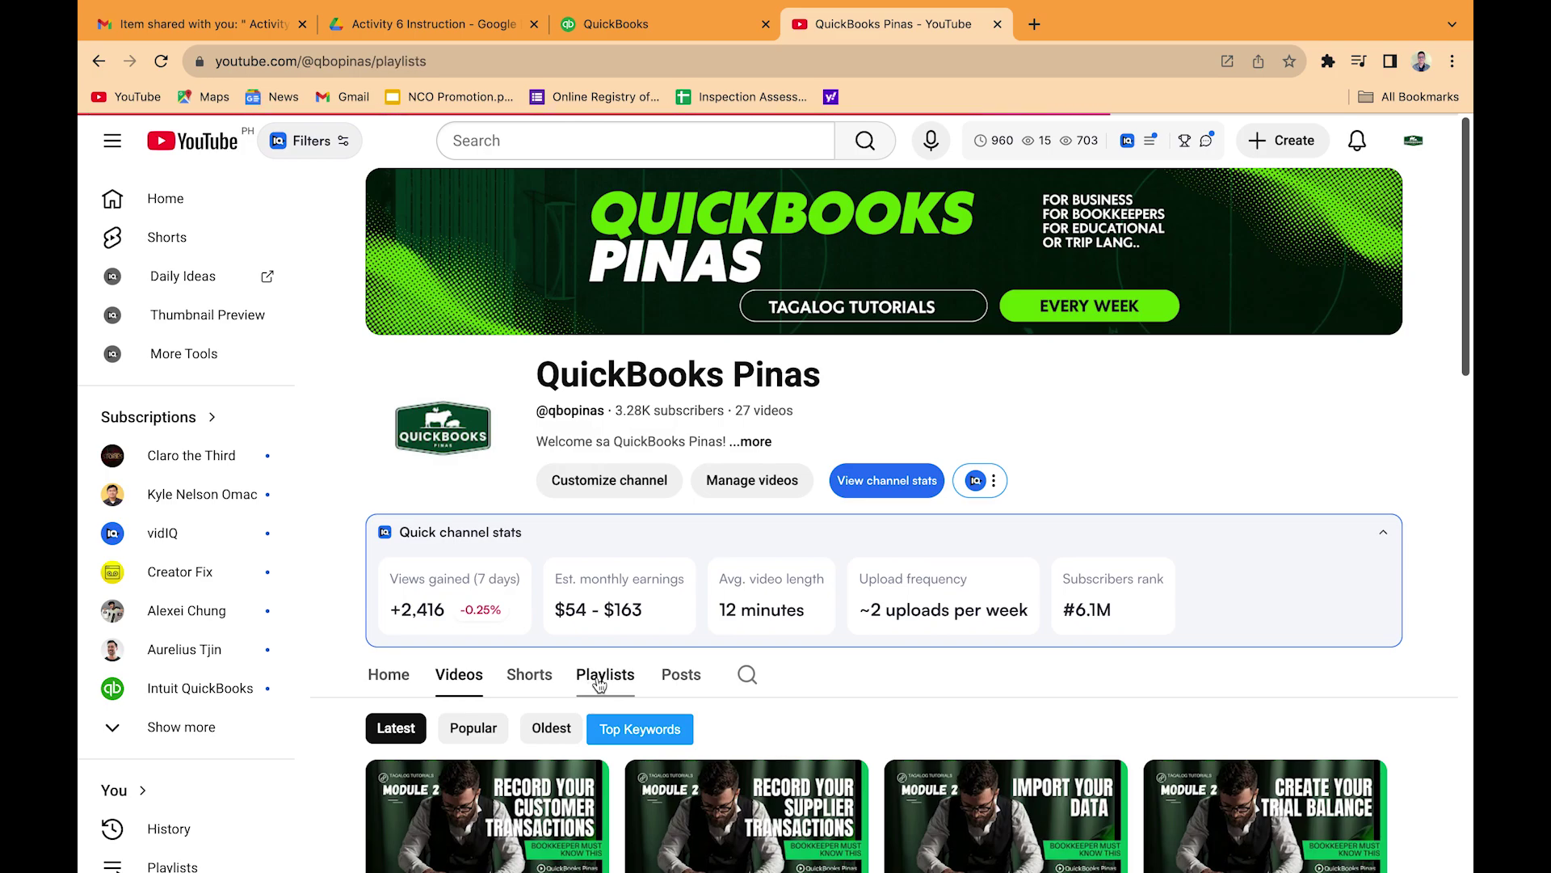
{"action": "left_click_drag", "start_coordinate": [1466, 322], "coordinate": [1469, 454]}
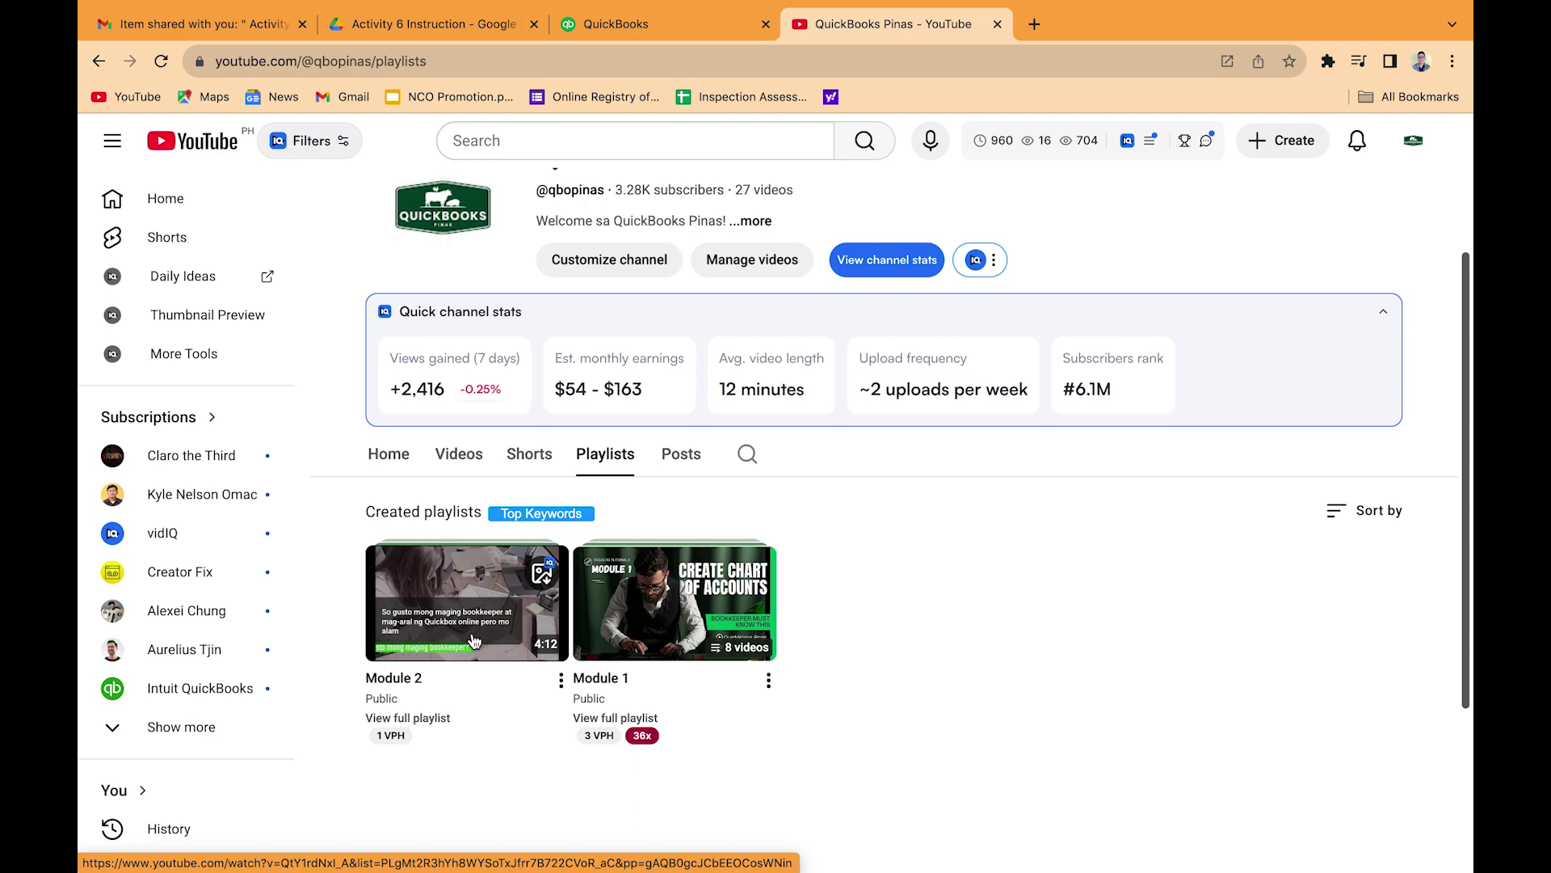
{"action": "left_click", "coordinate": [99, 60]}
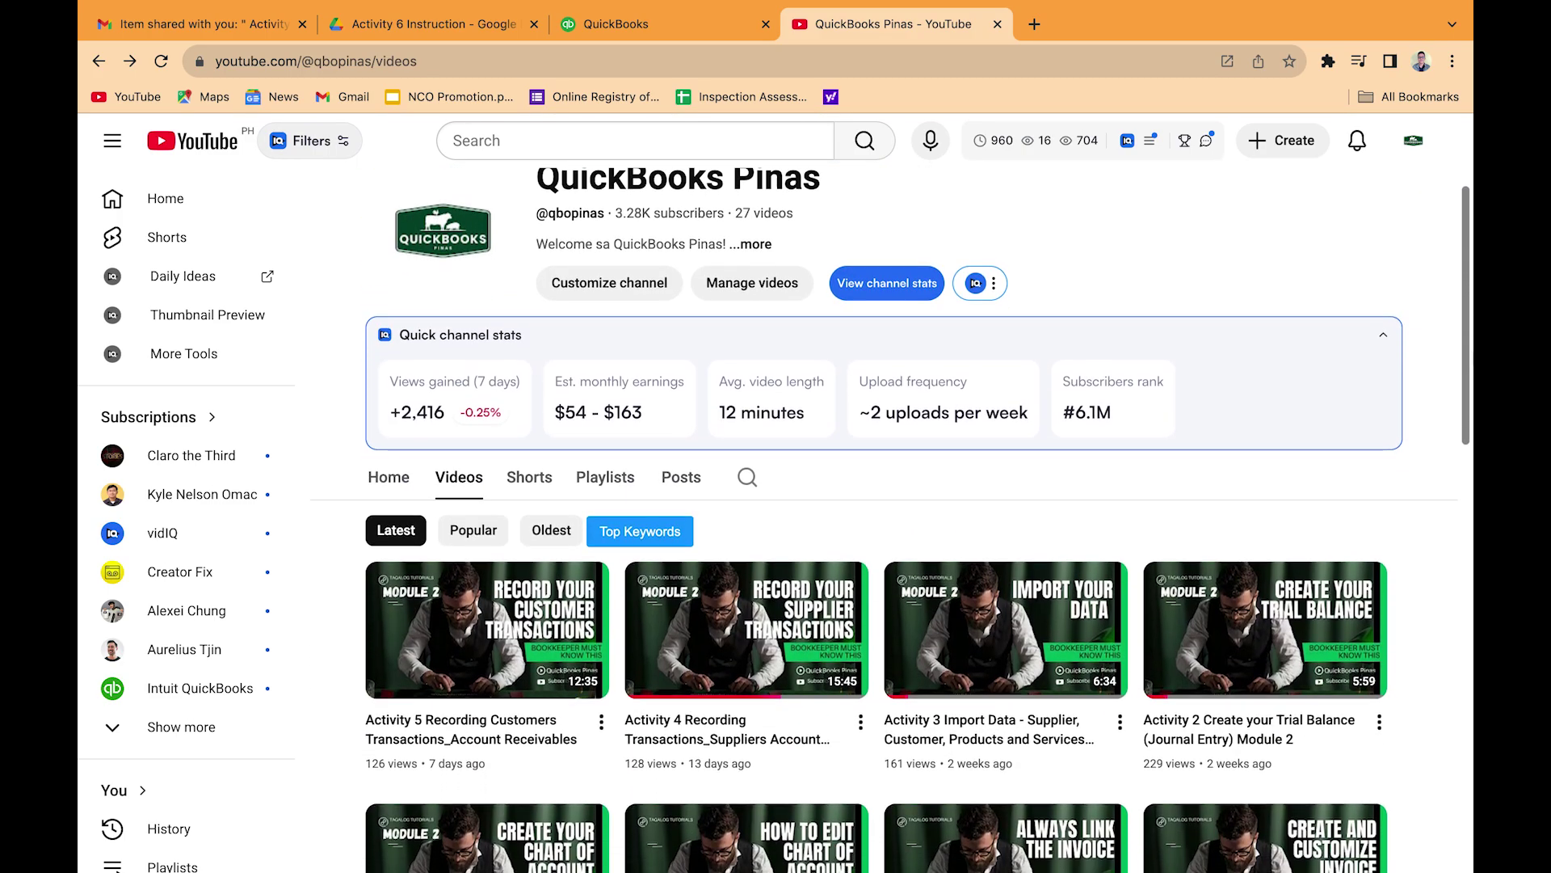
{"action": "mouse_move", "coordinate": [461, 719]}
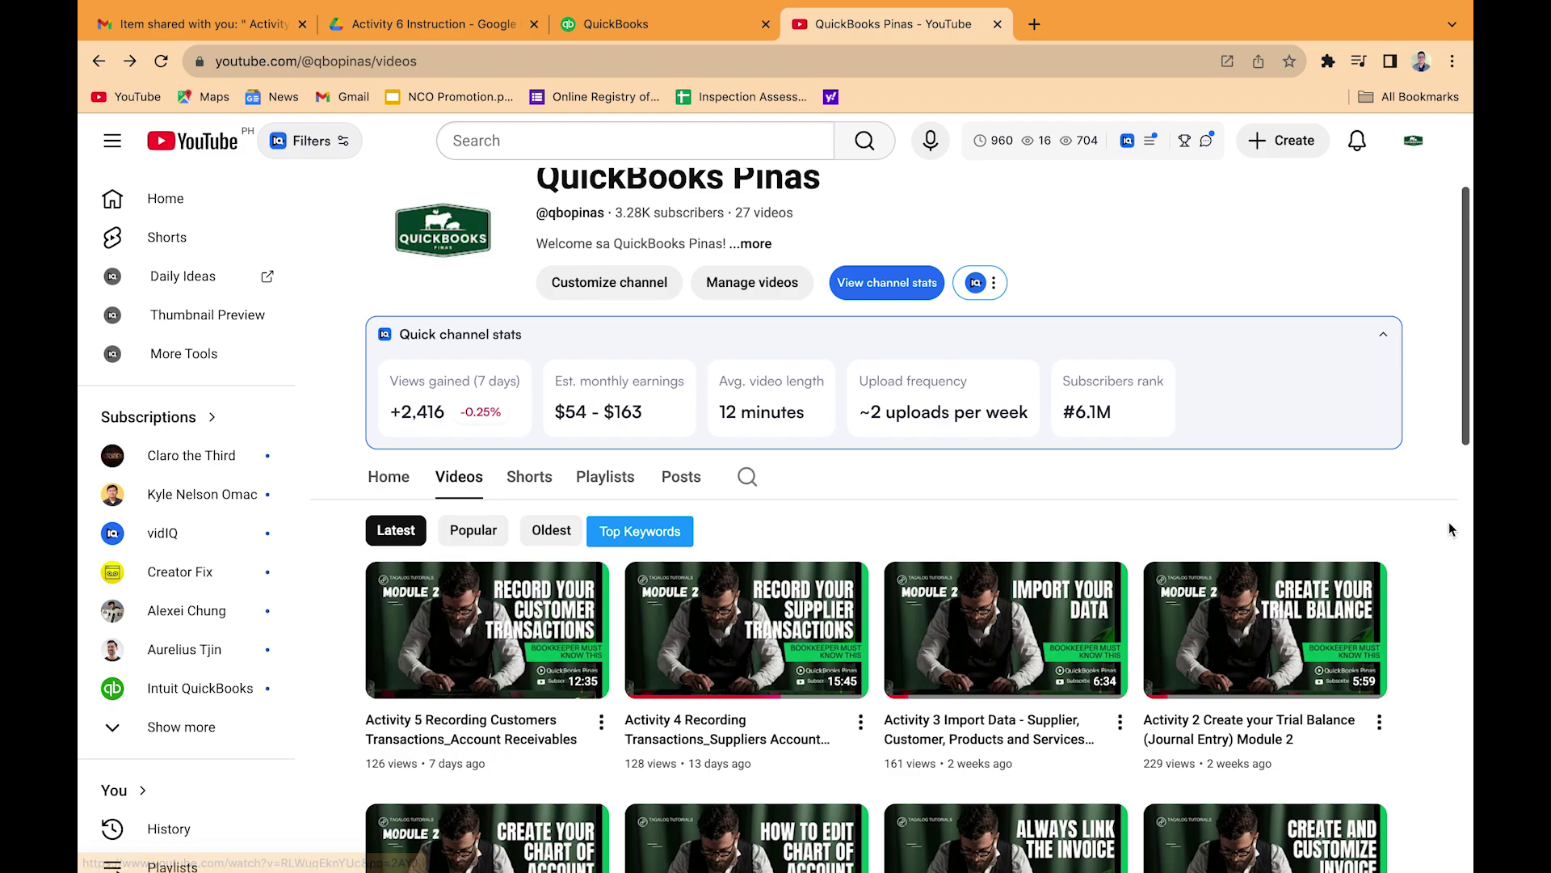
{"action": "scroll", "coordinate": [727, 566], "scroll_direction": "down", "scroll_amount": 1}
{"action": "scroll", "coordinate": [566, 614], "scroll_direction": "up", "scroll_amount": 1}
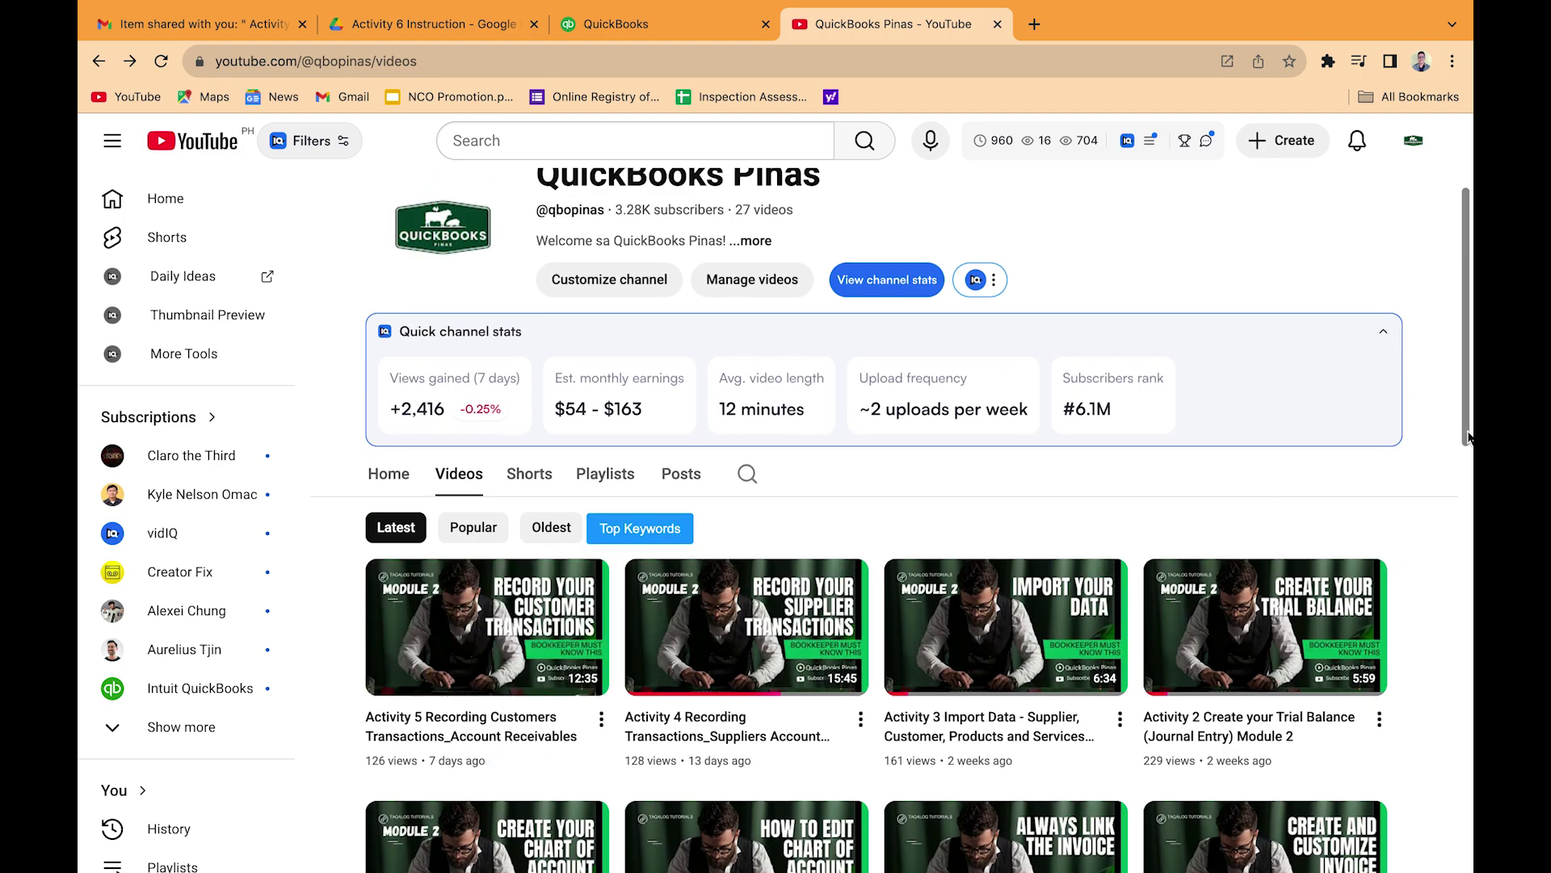
{"action": "scroll", "coordinate": [1469, 449], "scroll_direction": "down", "scroll_amount": 1}
{"action": "left_click_drag", "start_coordinate": [1469, 449], "coordinate": [1471, 370]}
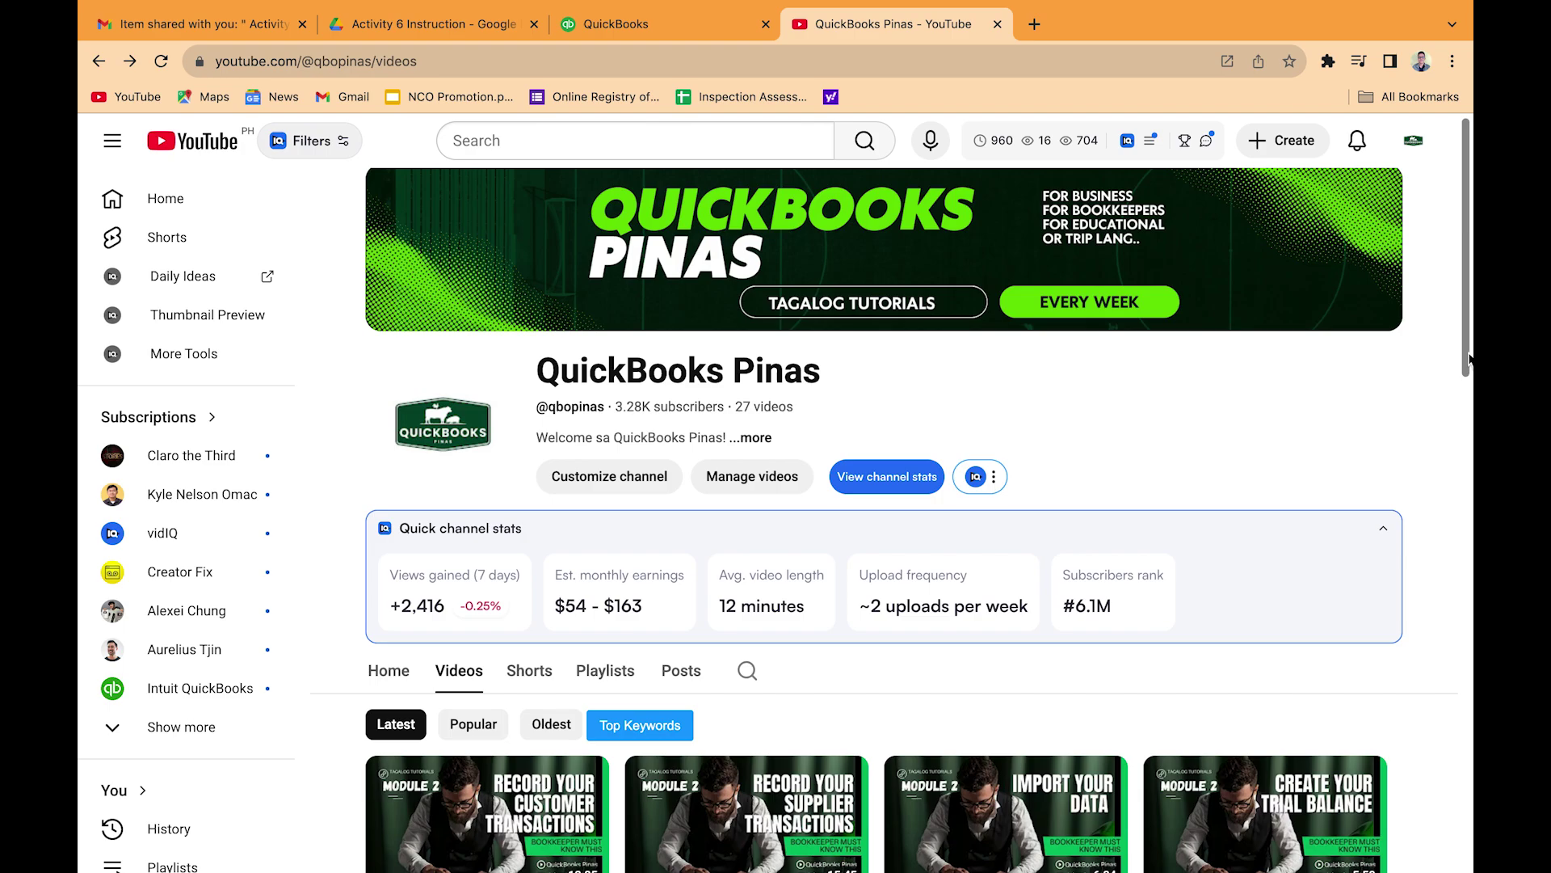
{"action": "left_click_drag", "start_coordinate": [1469, 359], "coordinate": [1469, 311]}
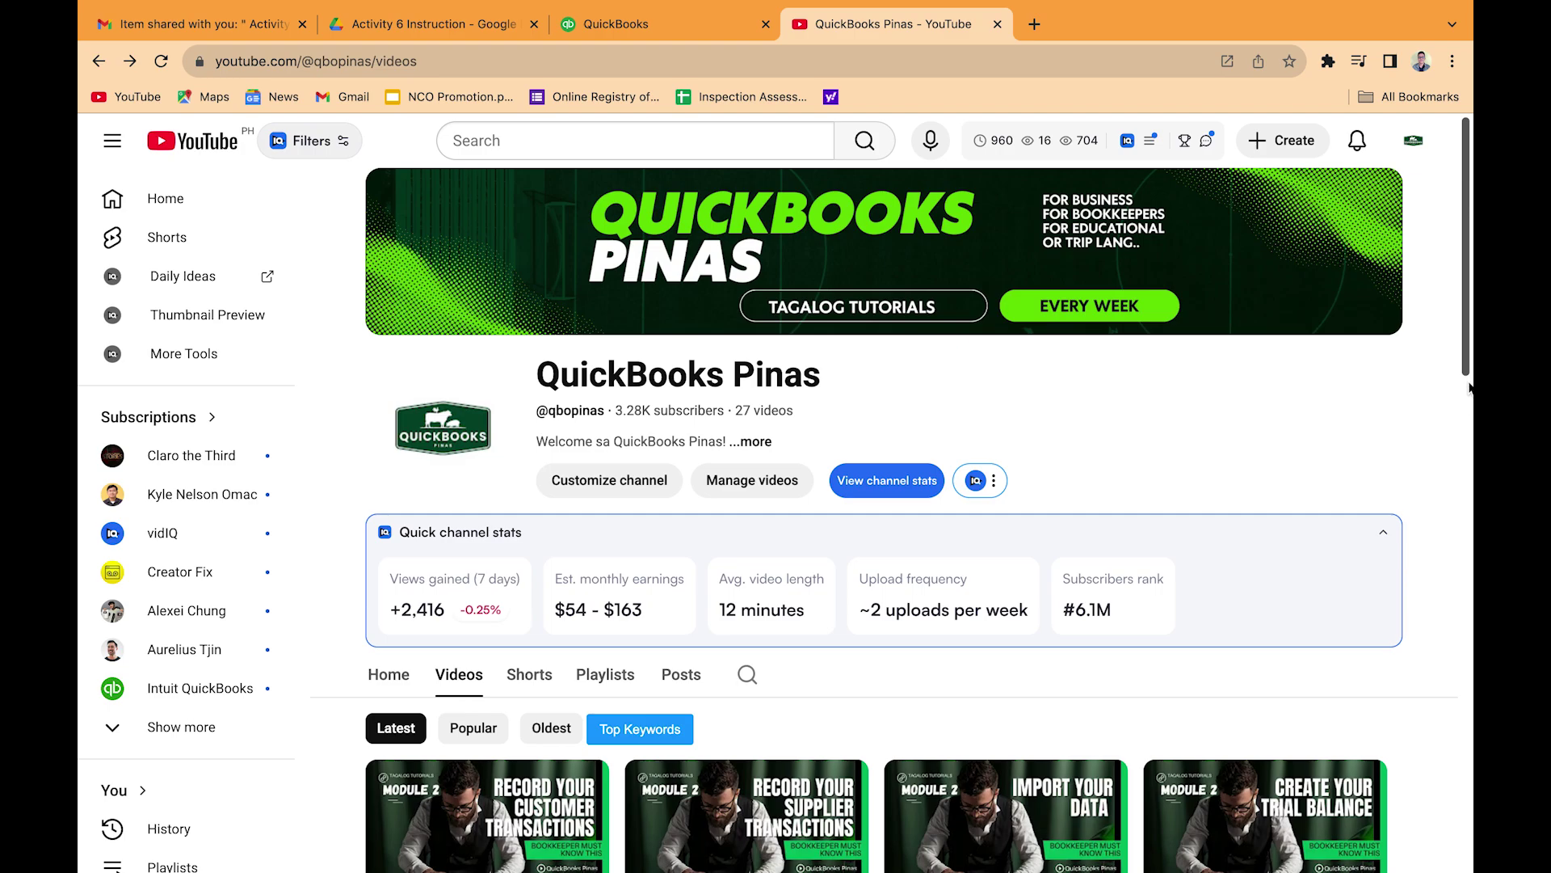
{"action": "left_click_drag", "start_coordinate": [1469, 388], "coordinate": [1471, 348]}
Browse the channel's home page and page through the Module 1 videos up to the bank reconciliation tutorial.
{"action": "left_click", "coordinate": [620, 690]}
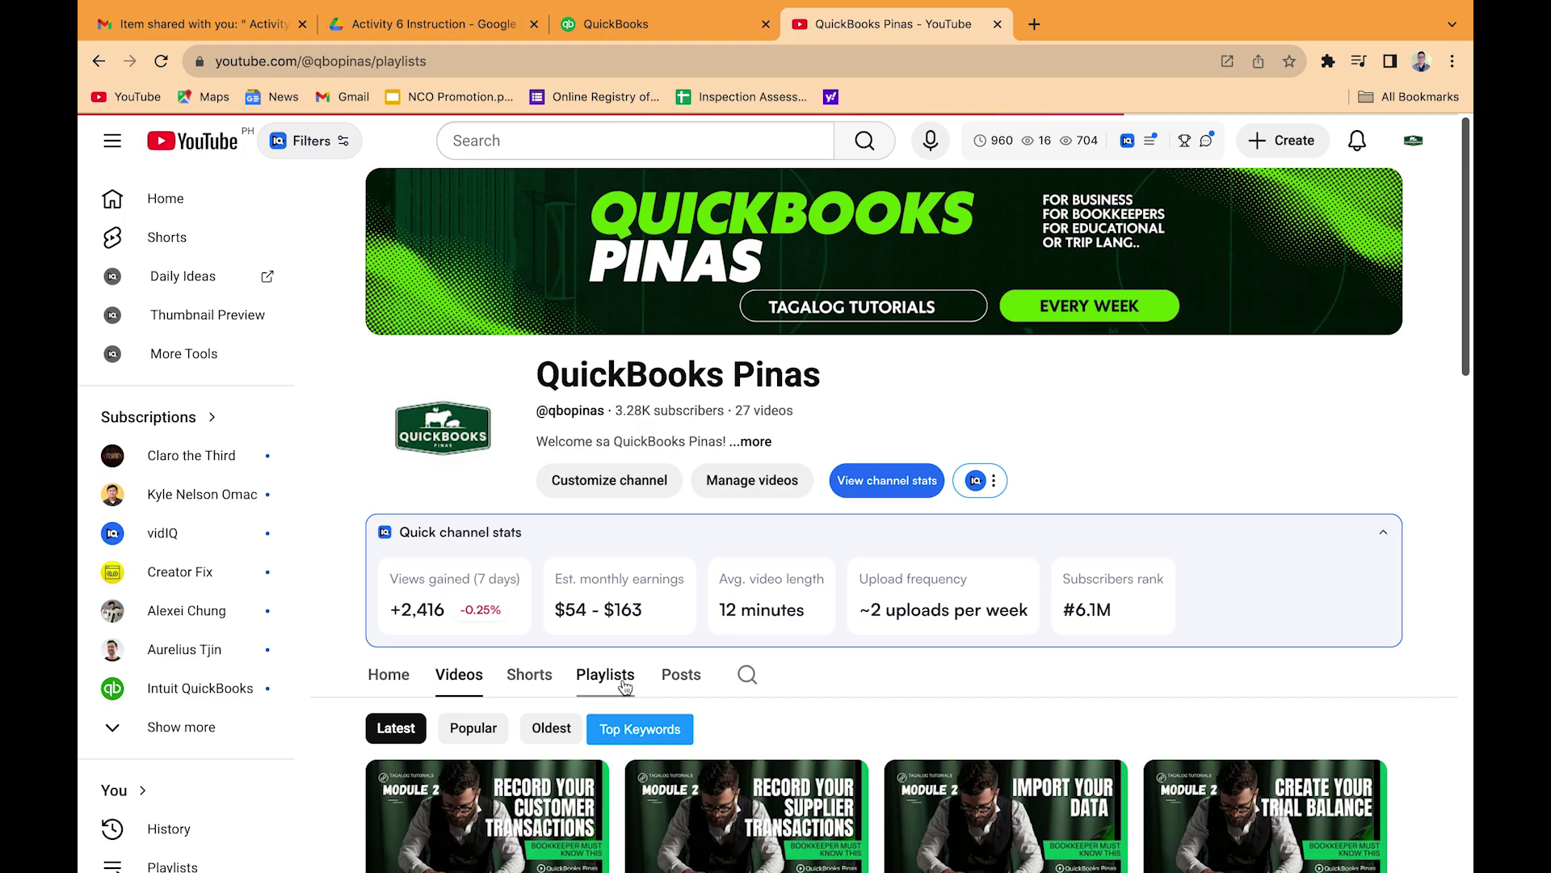
{"action": "left_click", "coordinate": [387, 676]}
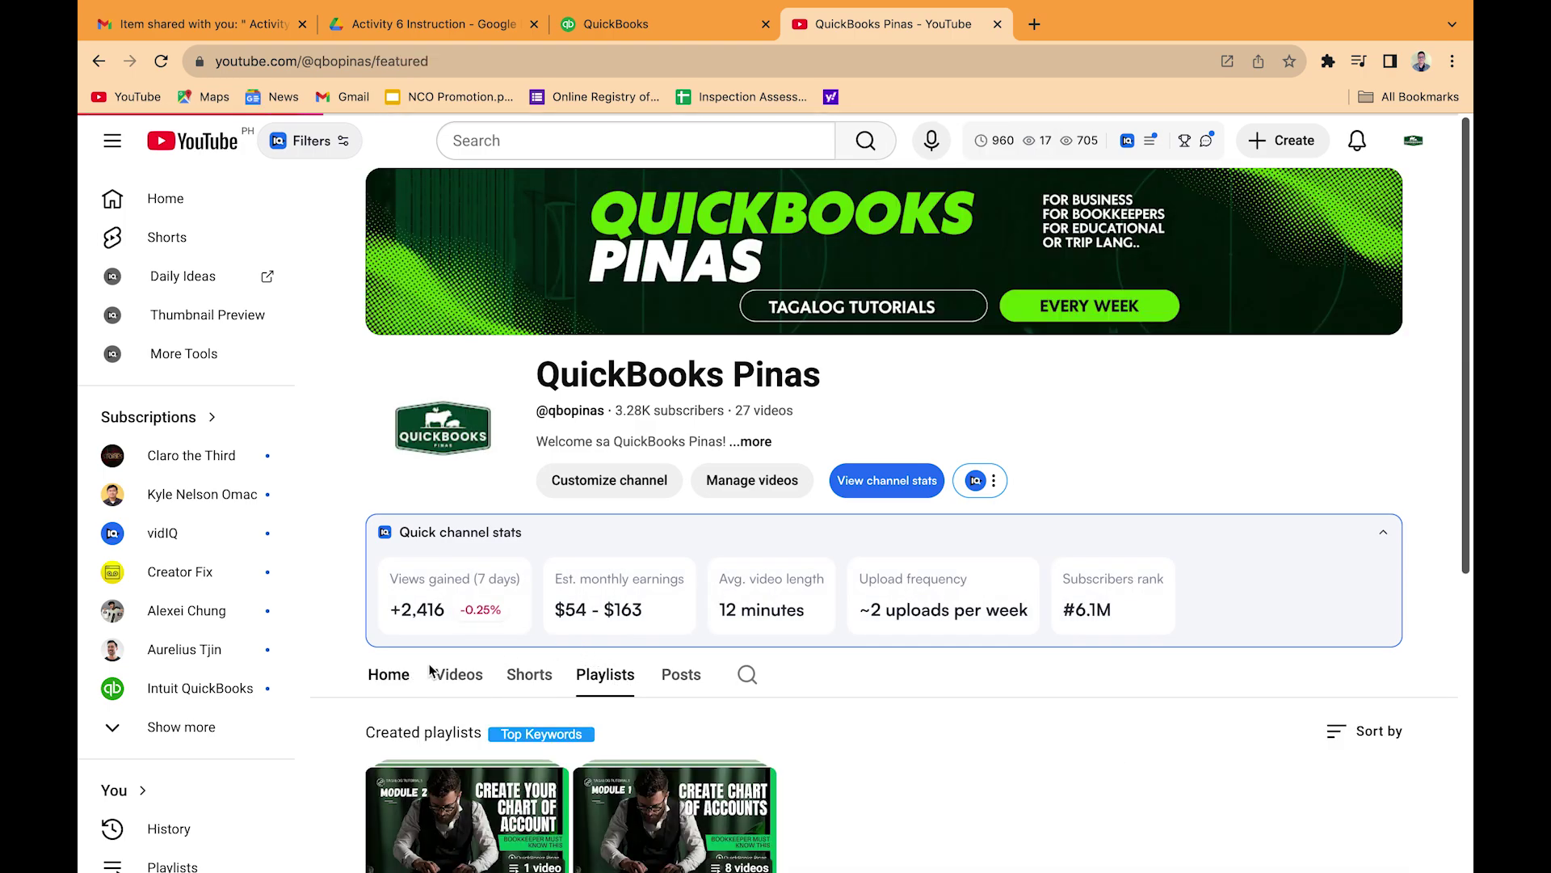
{"action": "scroll", "coordinate": [477, 615], "scroll_direction": "down", "scroll_amount": 5}
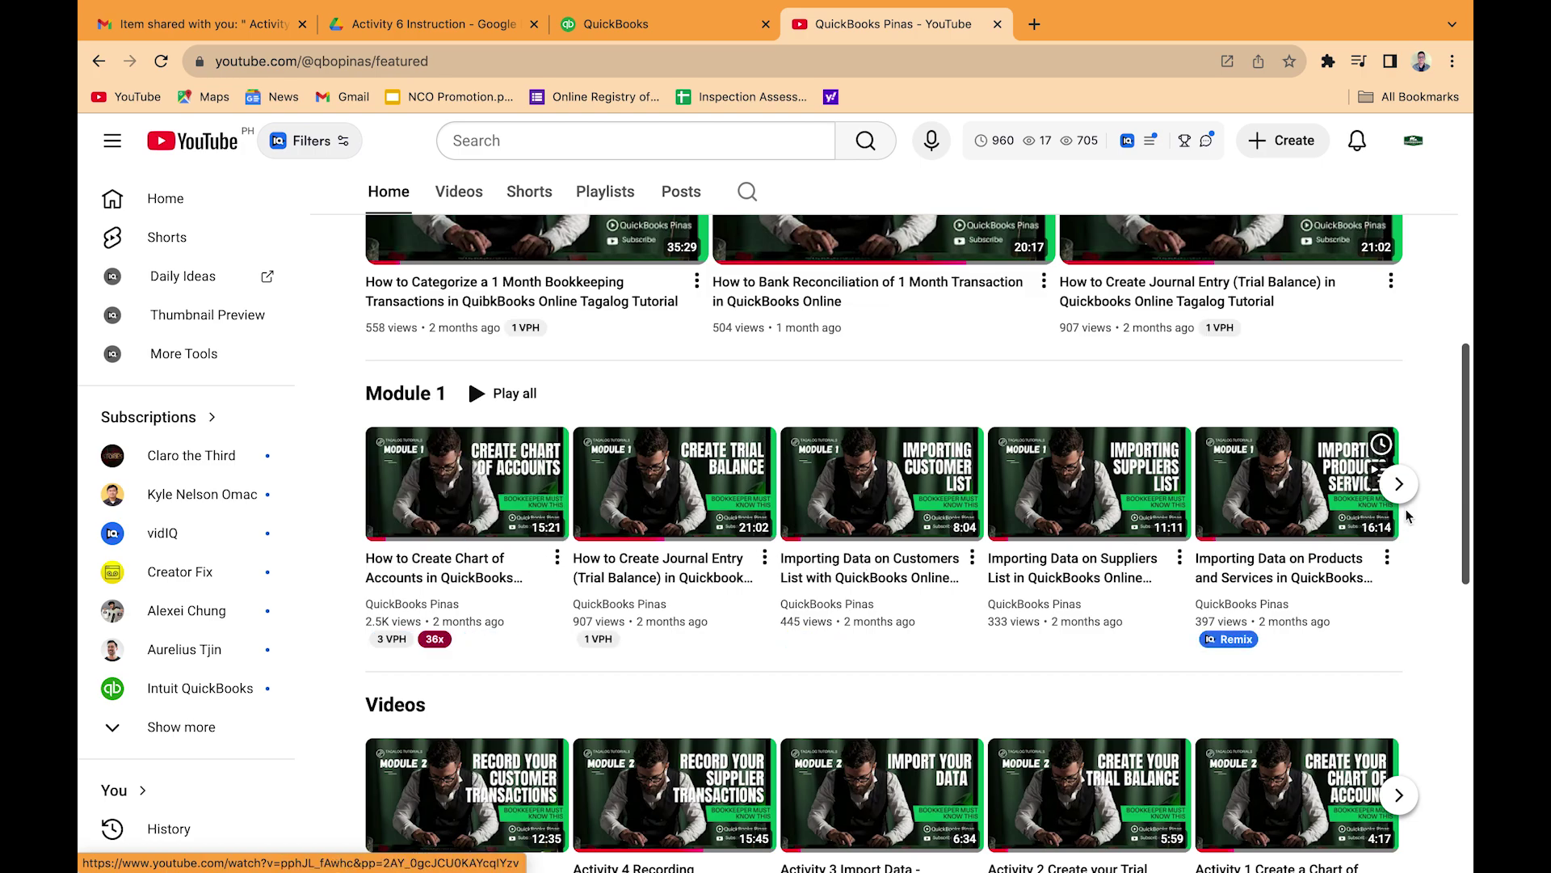
{"action": "left_click", "coordinate": [1401, 489]}
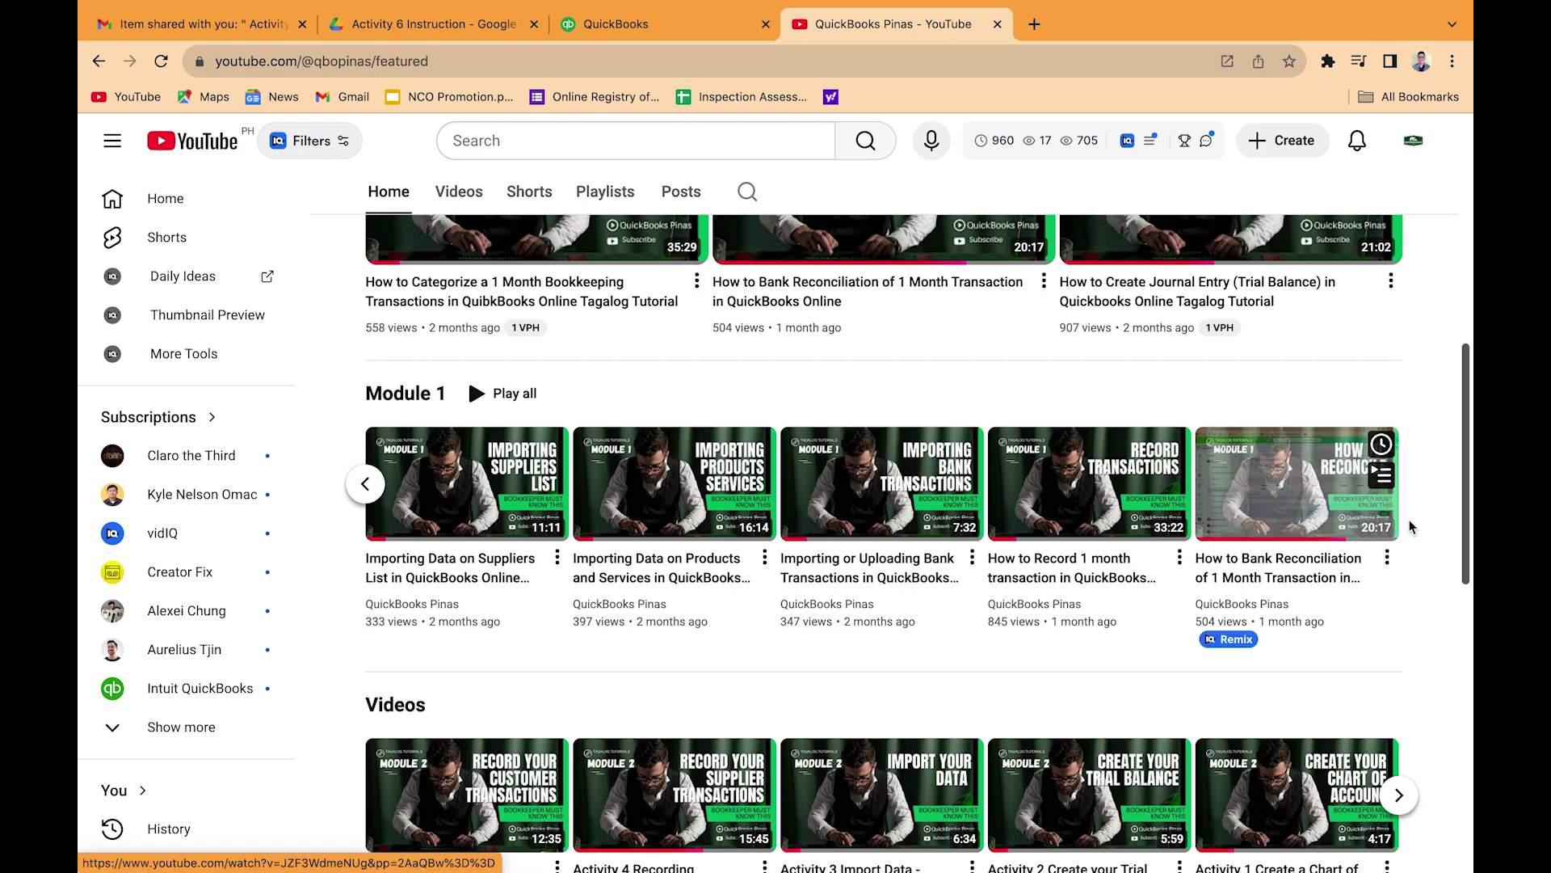
{"action": "left_click_drag", "start_coordinate": [1462, 530], "coordinate": [1435, 372]}
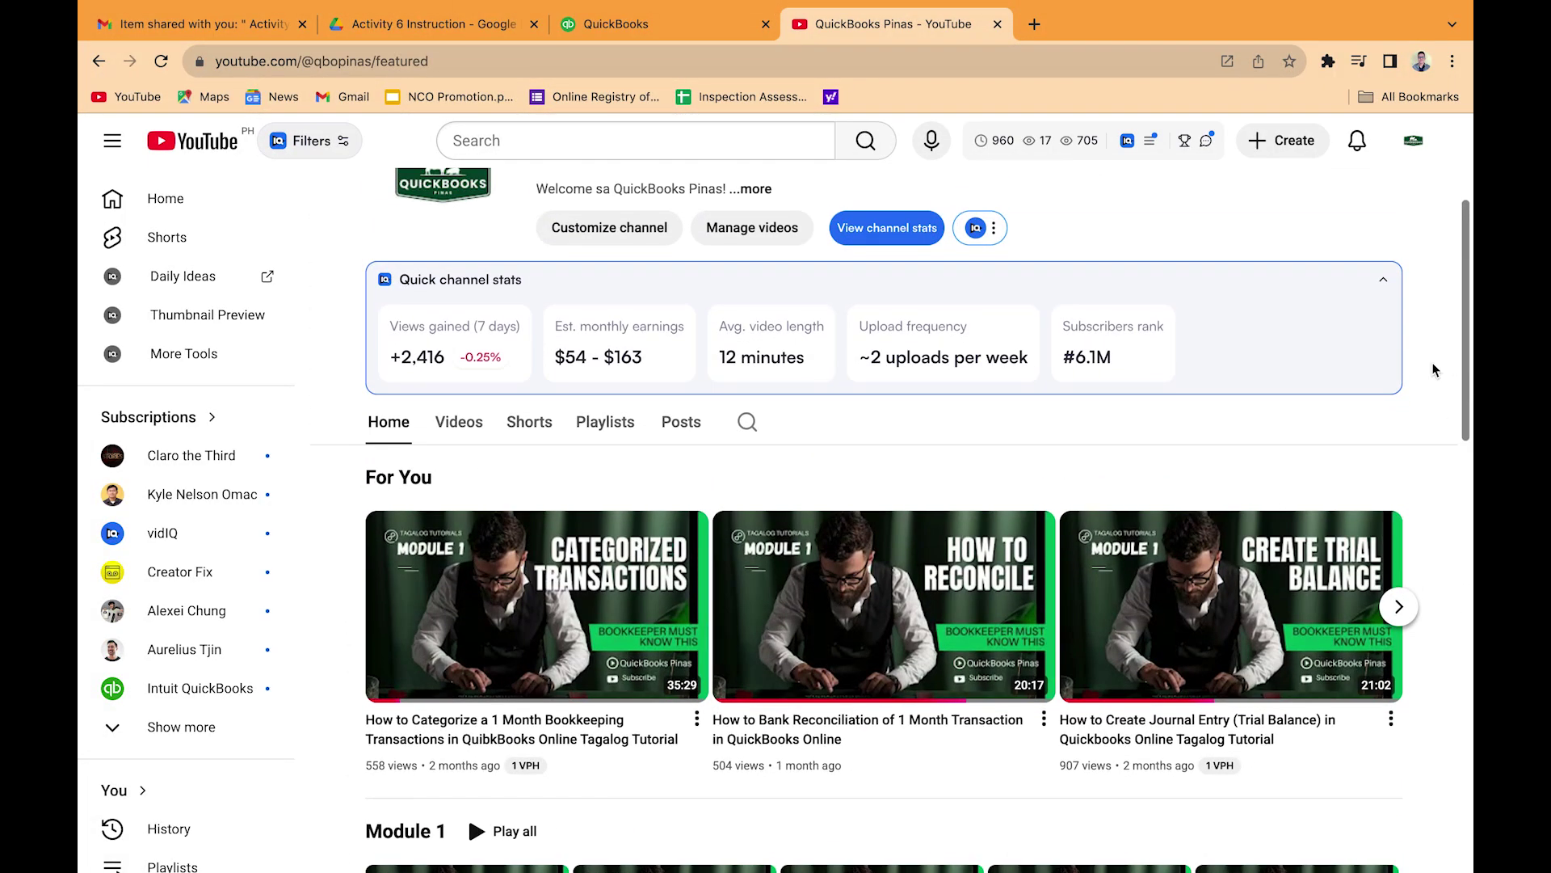
Switch to QuickBooks and open the bank transactions page of the Accounting app.
{"action": "left_click", "coordinate": [695, 23]}
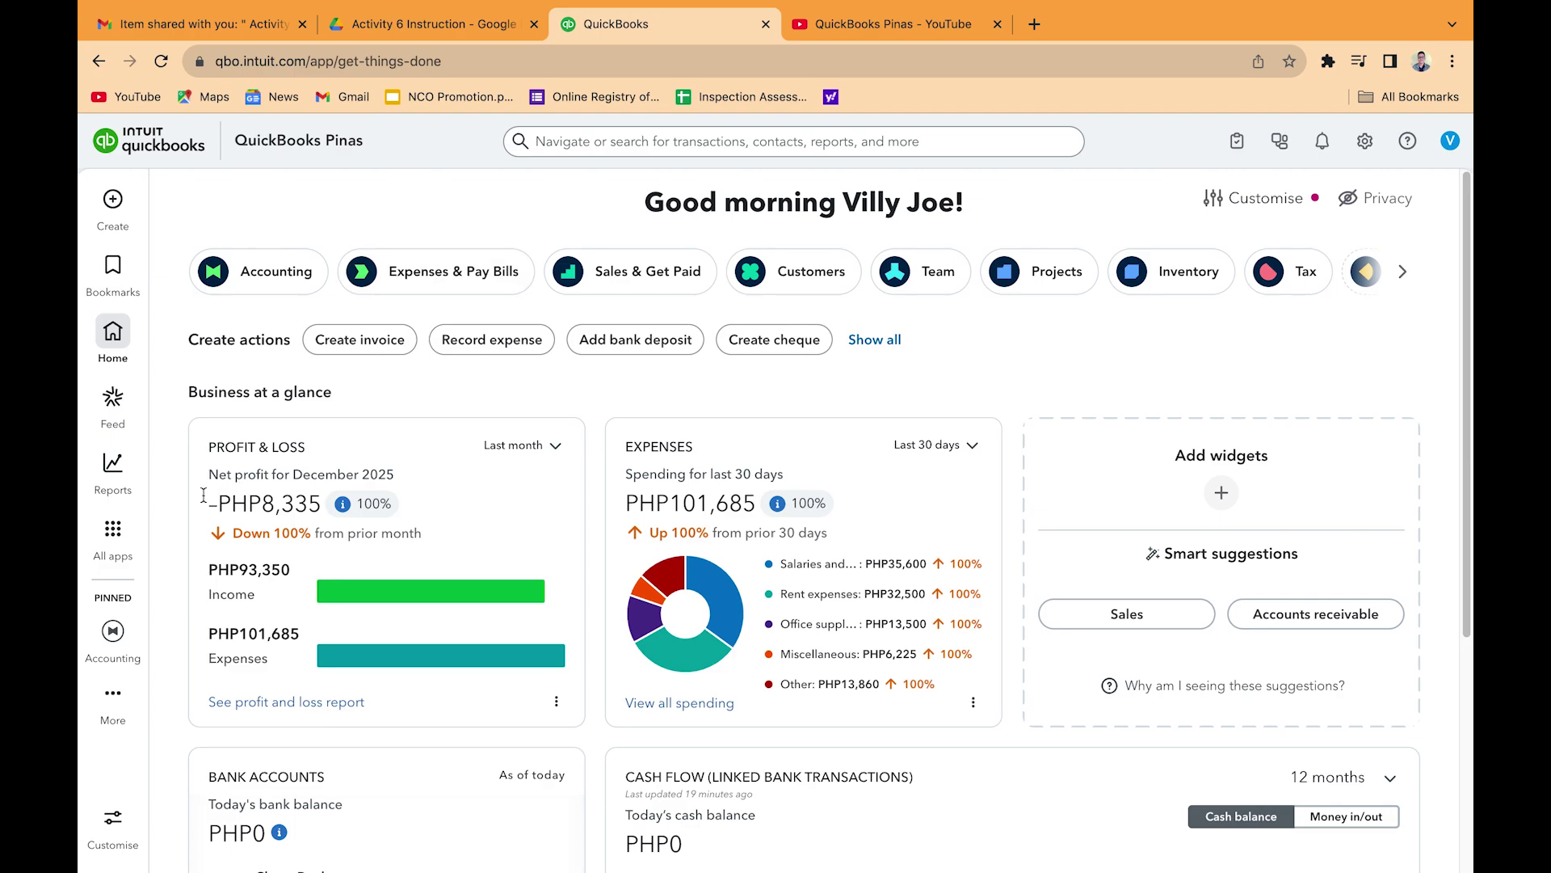
{"action": "left_click", "coordinate": [119, 543]}
{"action": "mouse_move", "coordinate": [242, 214]}
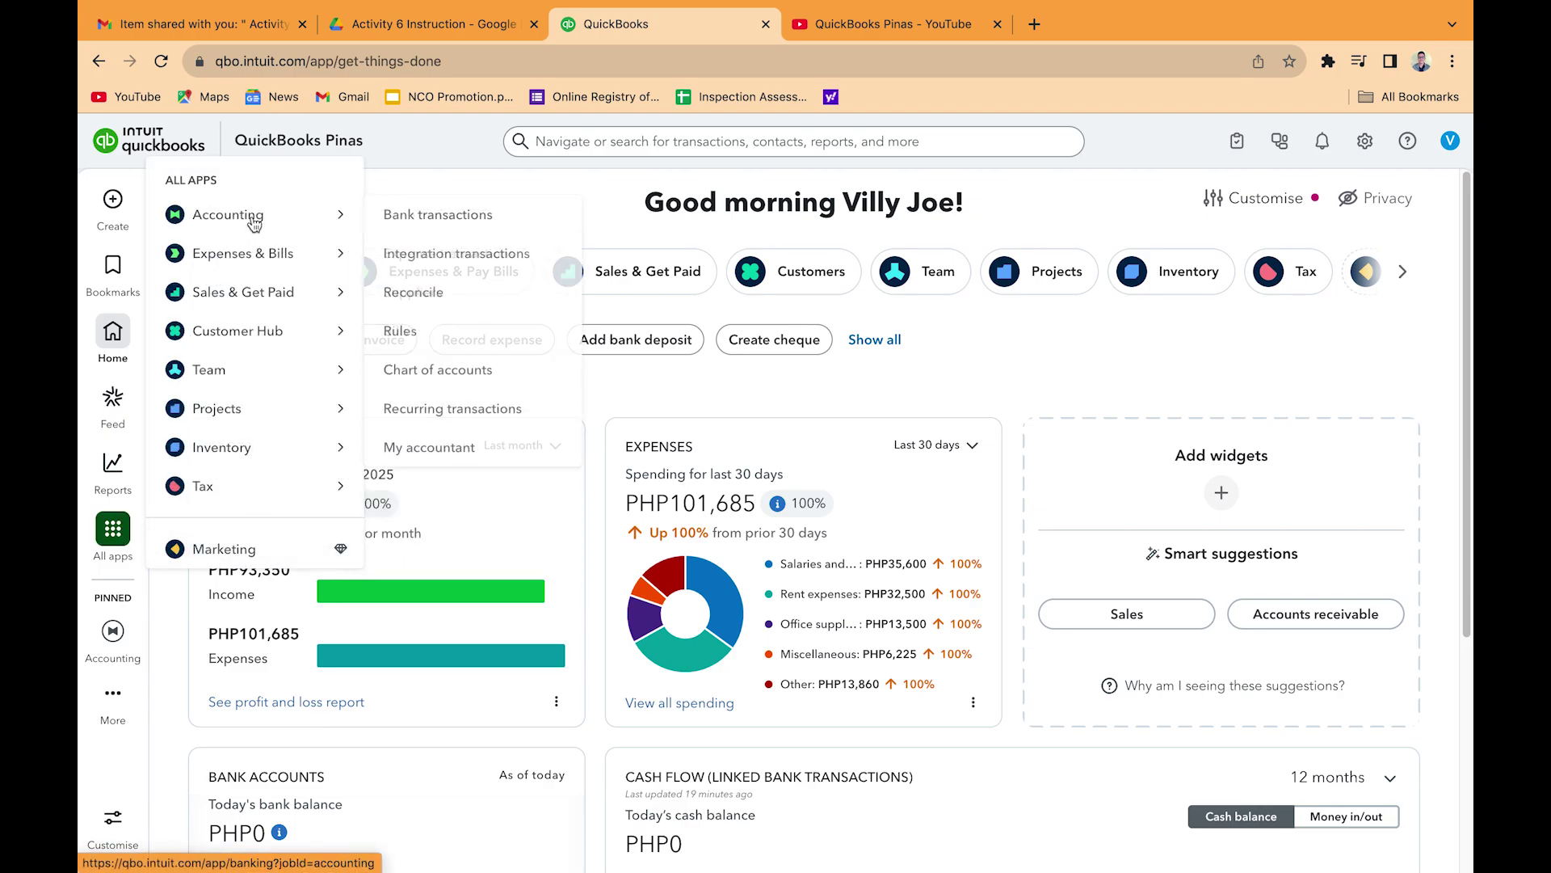
{"action": "left_click", "coordinate": [459, 216]}
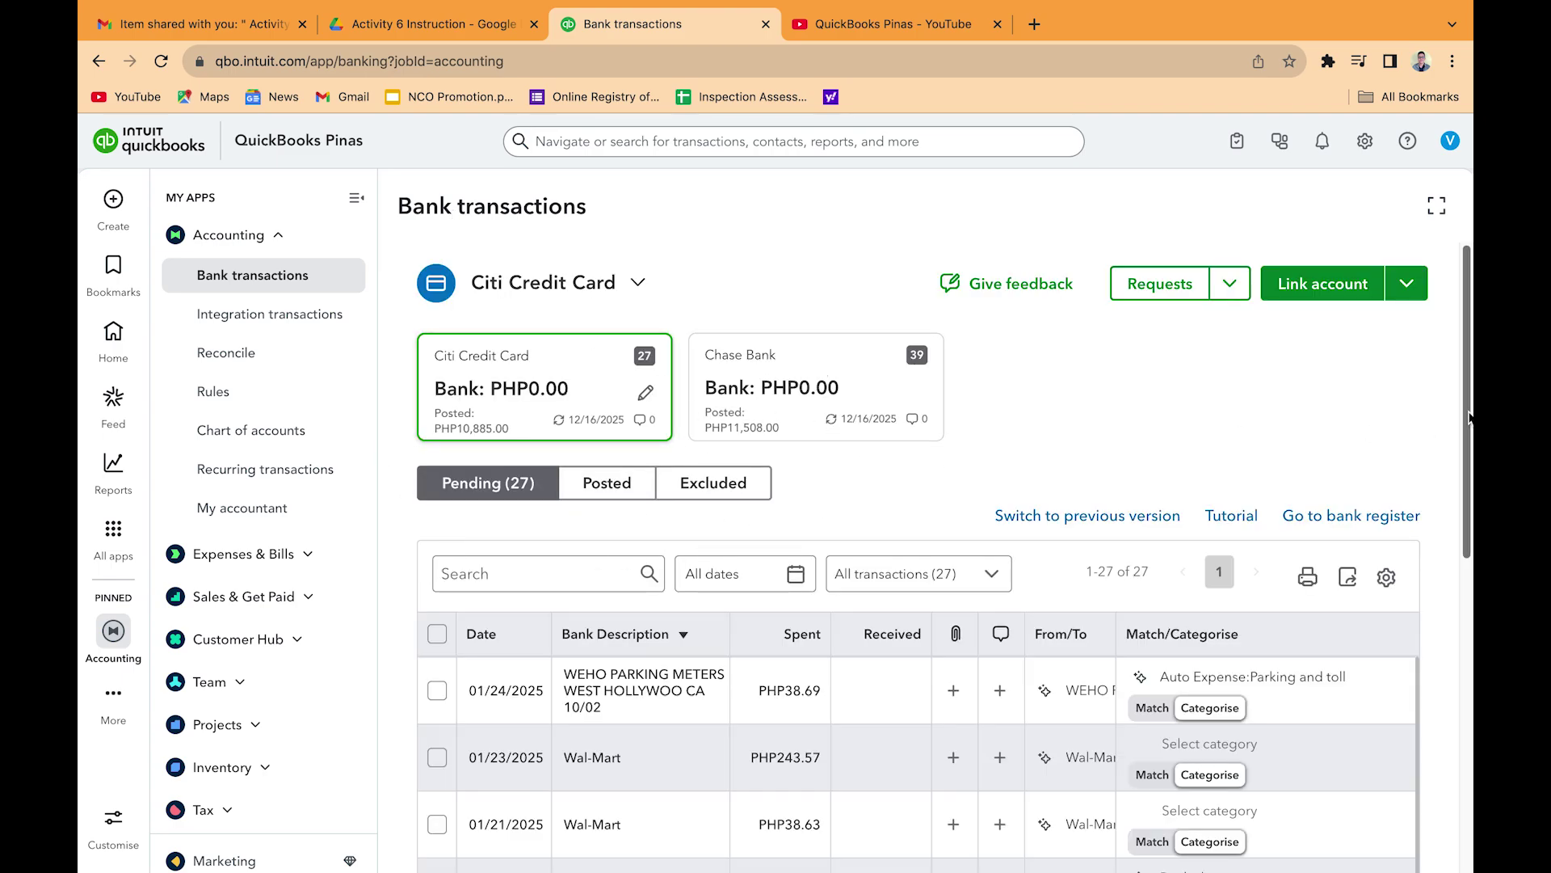
Examine the bank account cards and the pending Citi Credit Card transactions.
{"action": "scroll", "coordinate": [1471, 420], "scroll_direction": "down", "scroll_amount": 1}
{"action": "scroll", "coordinate": [1471, 359], "scroll_direction": "up", "scroll_amount": 1}
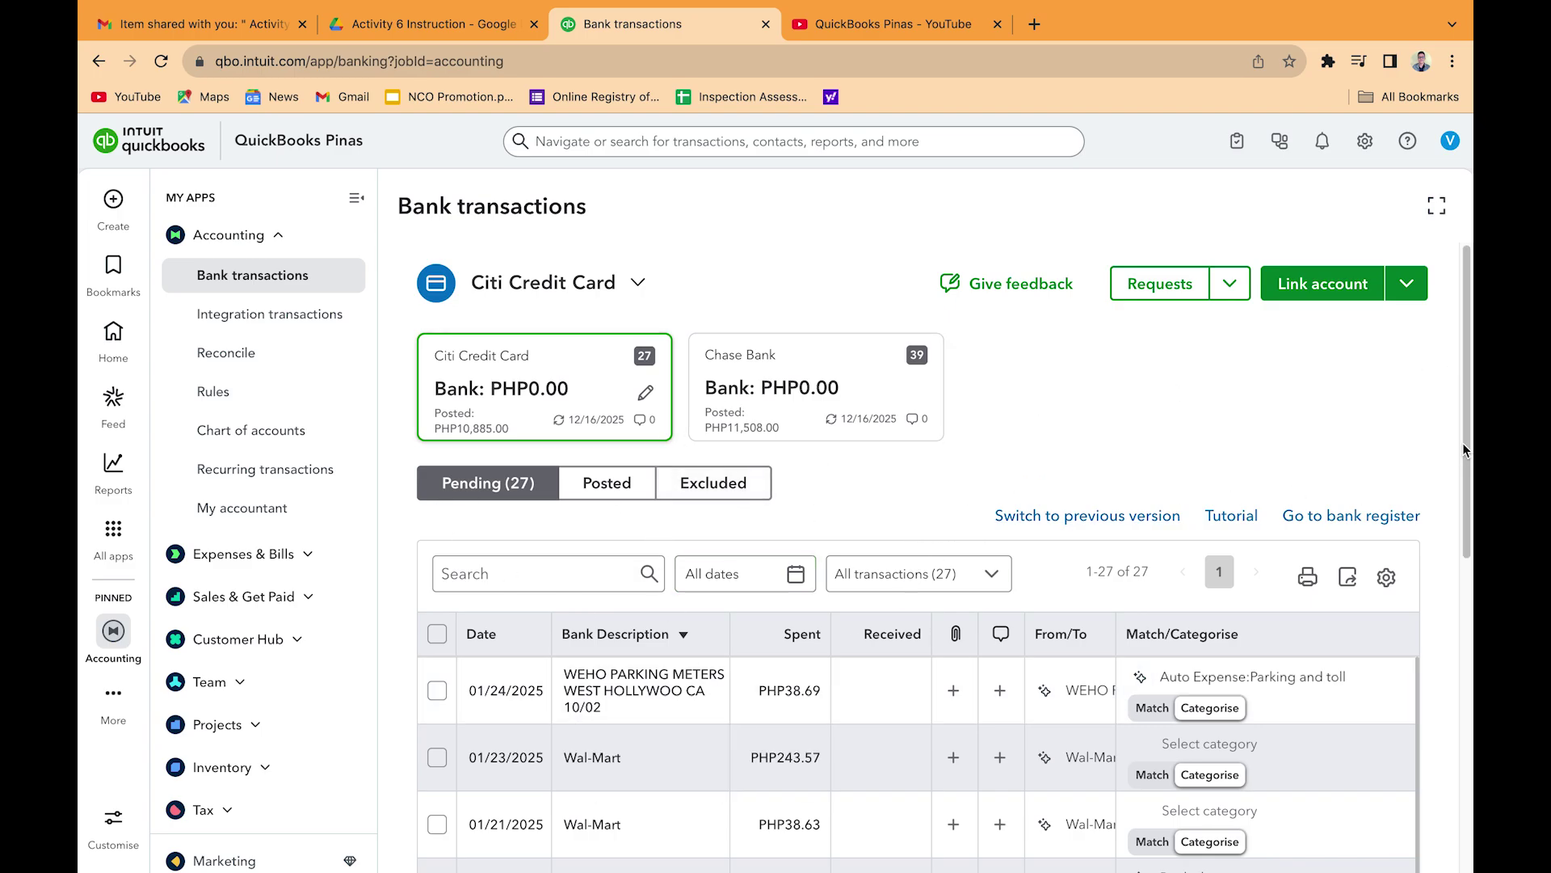
{"action": "scroll", "coordinate": [1466, 450], "scroll_direction": "down", "scroll_amount": 2}
{"action": "scroll", "coordinate": [1471, 404], "scroll_direction": "up", "scroll_amount": 2}
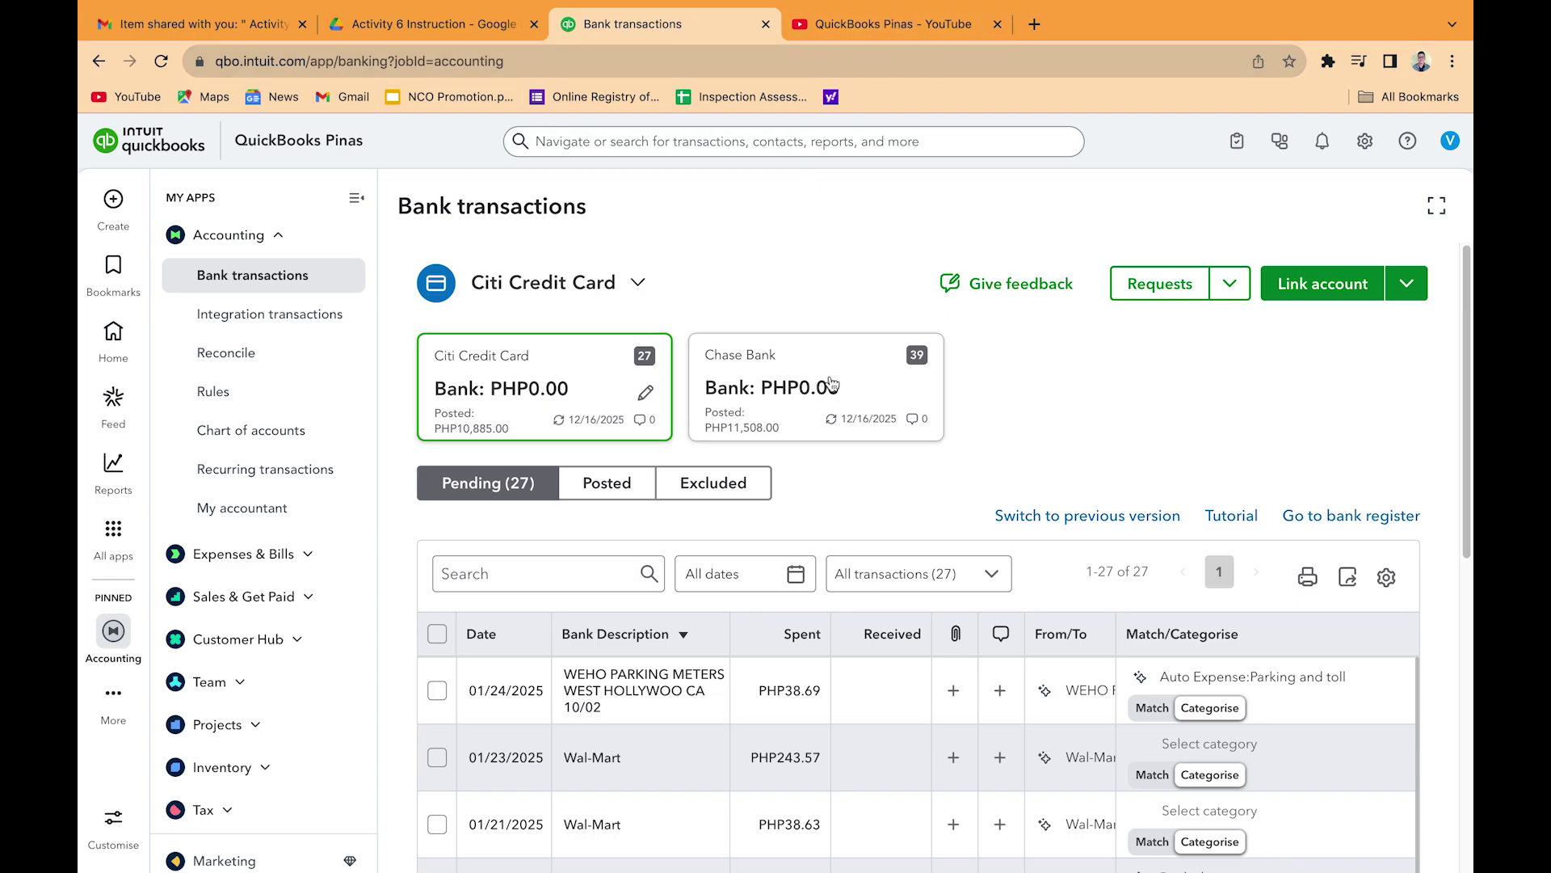
{"action": "scroll", "coordinate": [1468, 392], "scroll_direction": "down", "scroll_amount": 2}
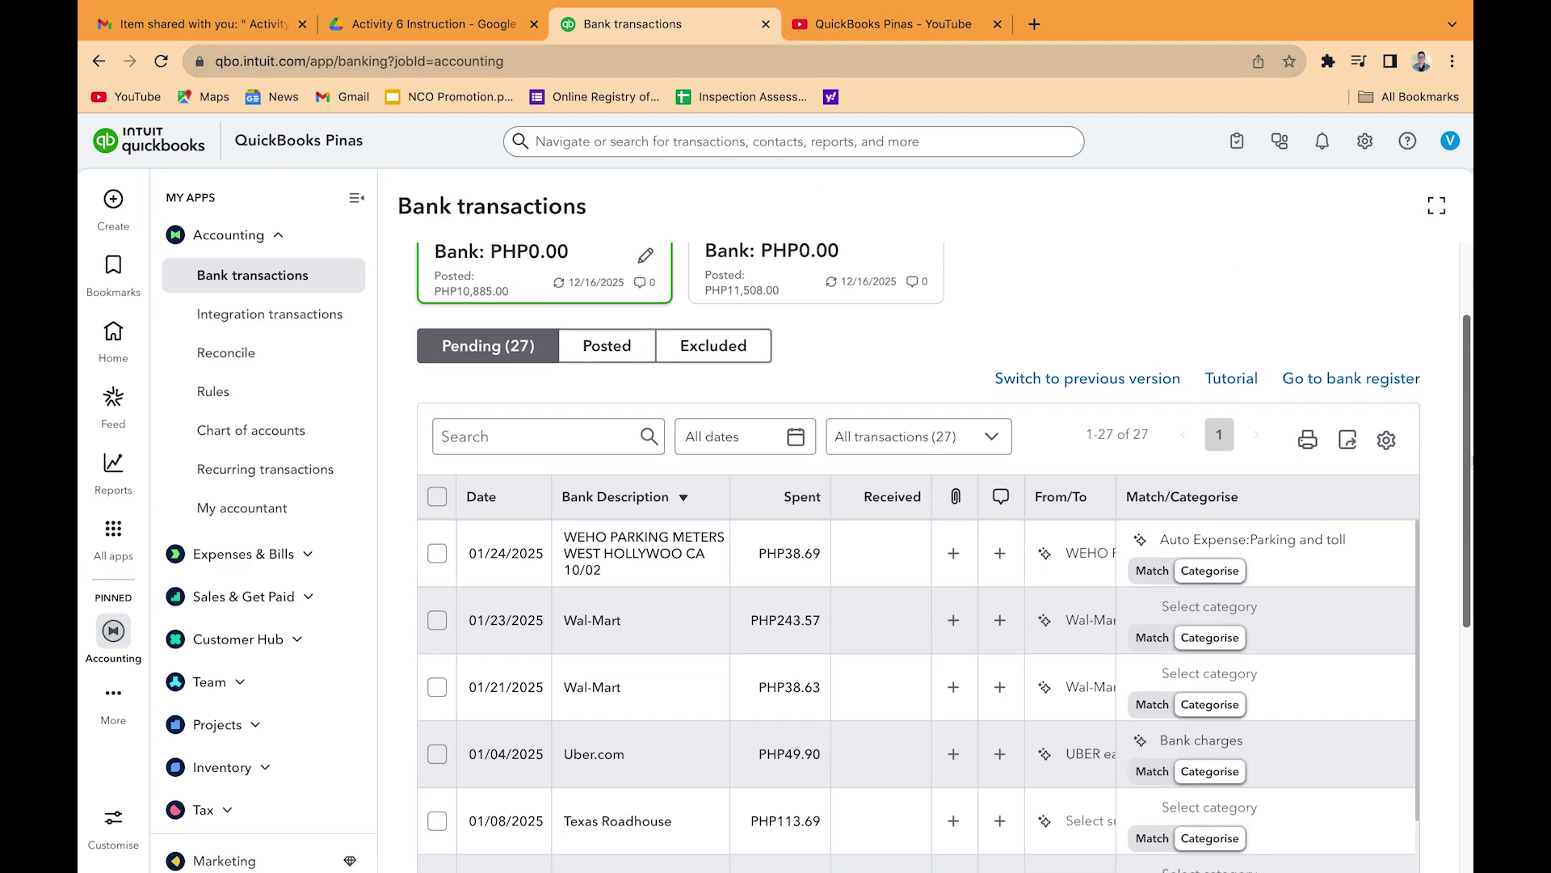
{"action": "scroll", "coordinate": [883, 277], "scroll_direction": "up", "scroll_amount": 2}
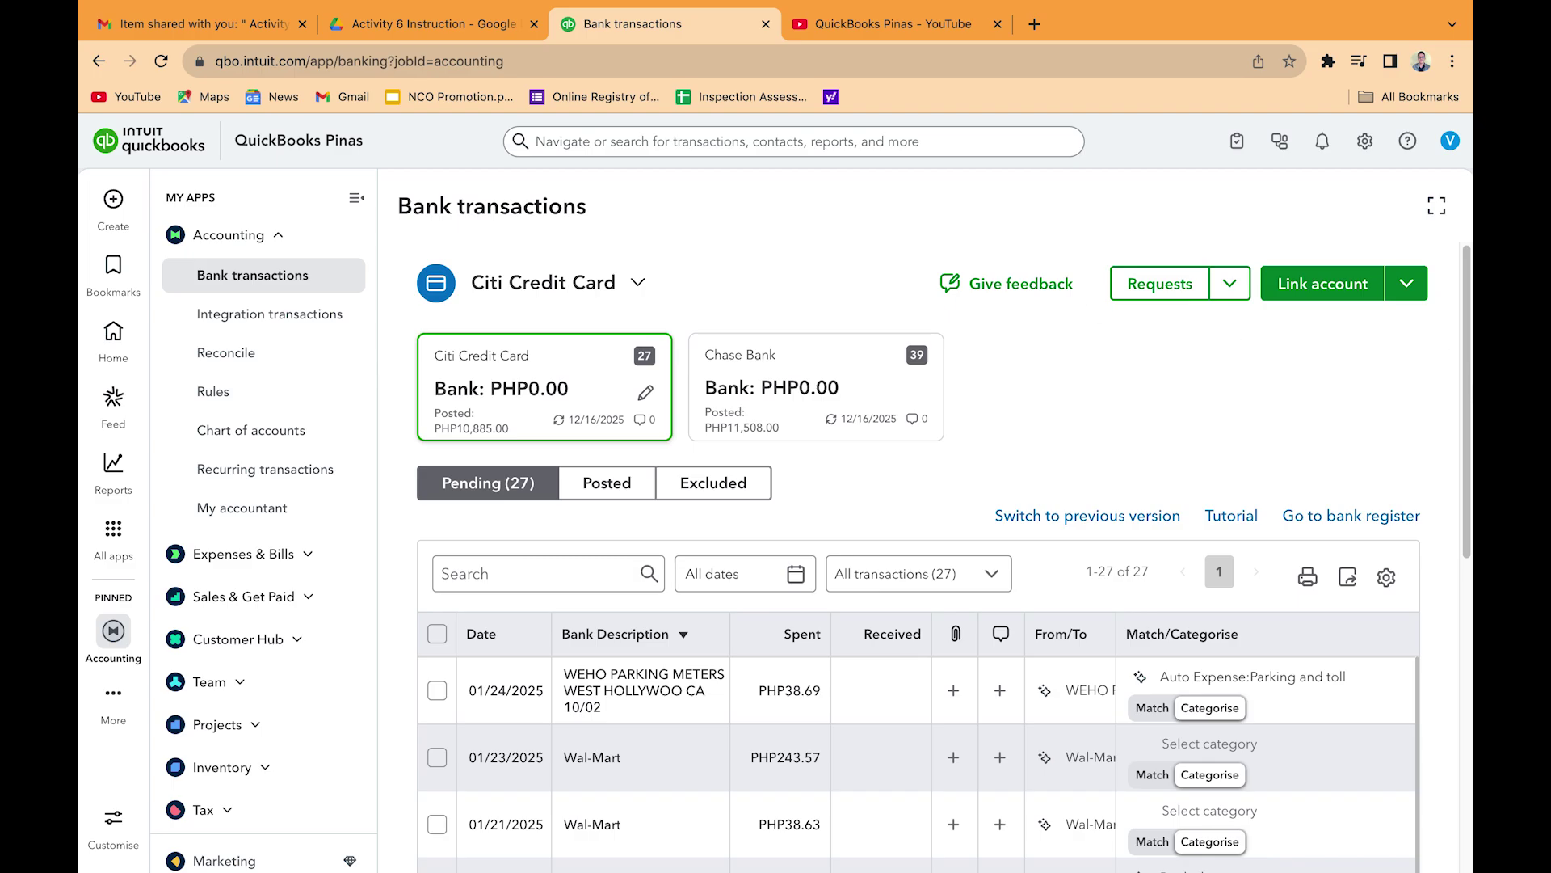
{"action": "scroll", "coordinate": [944, 558], "scroll_direction": "down", "scroll_amount": 3}
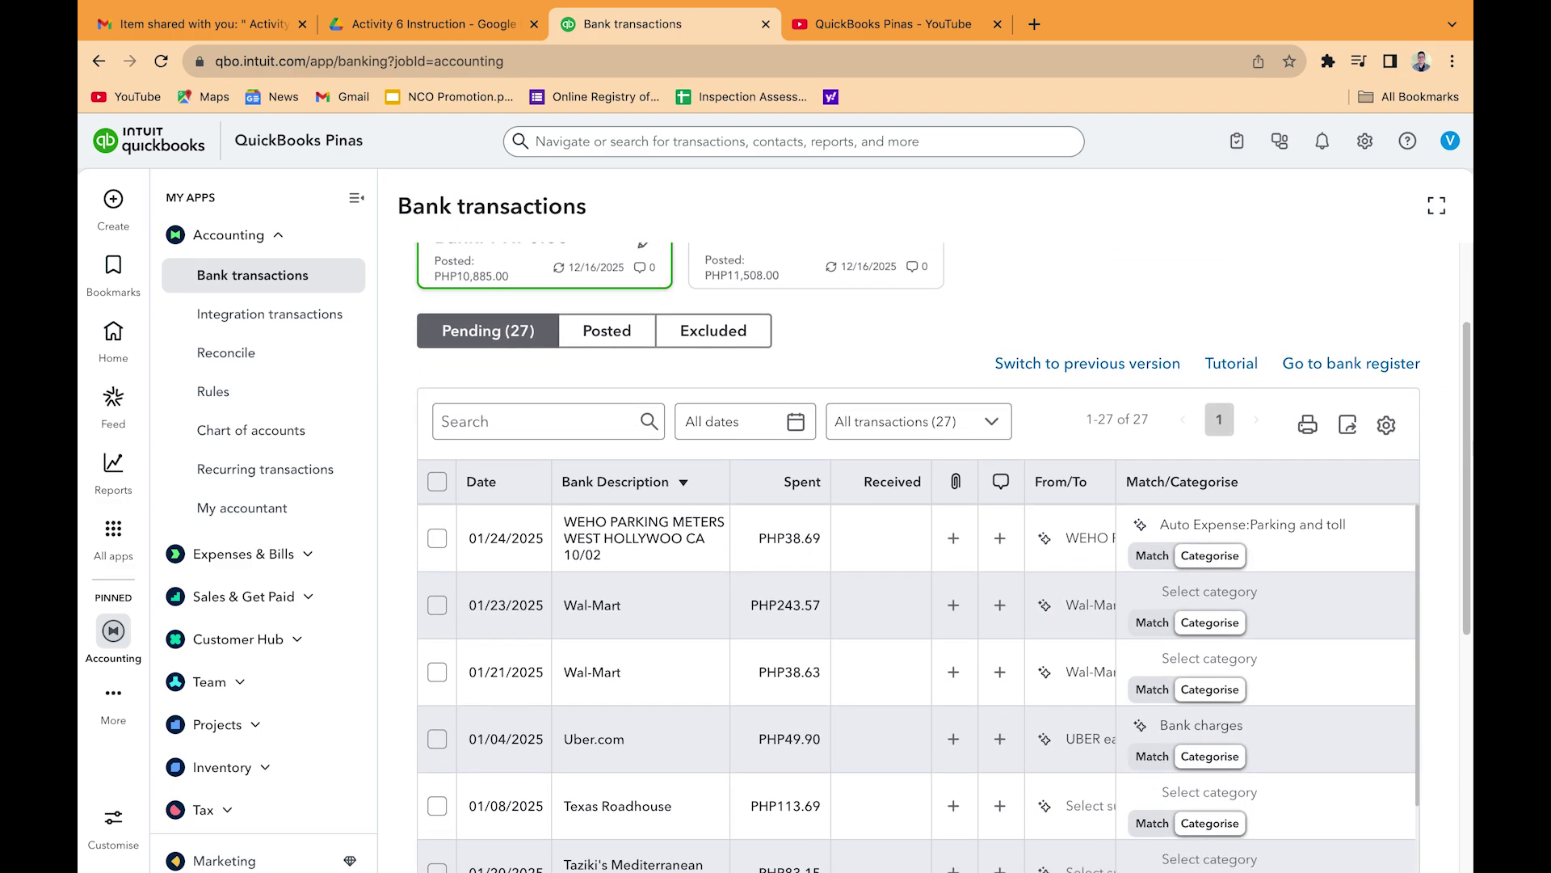
{"action": "scroll", "coordinate": [1163, 647], "scroll_direction": "up", "scroll_amount": 1}
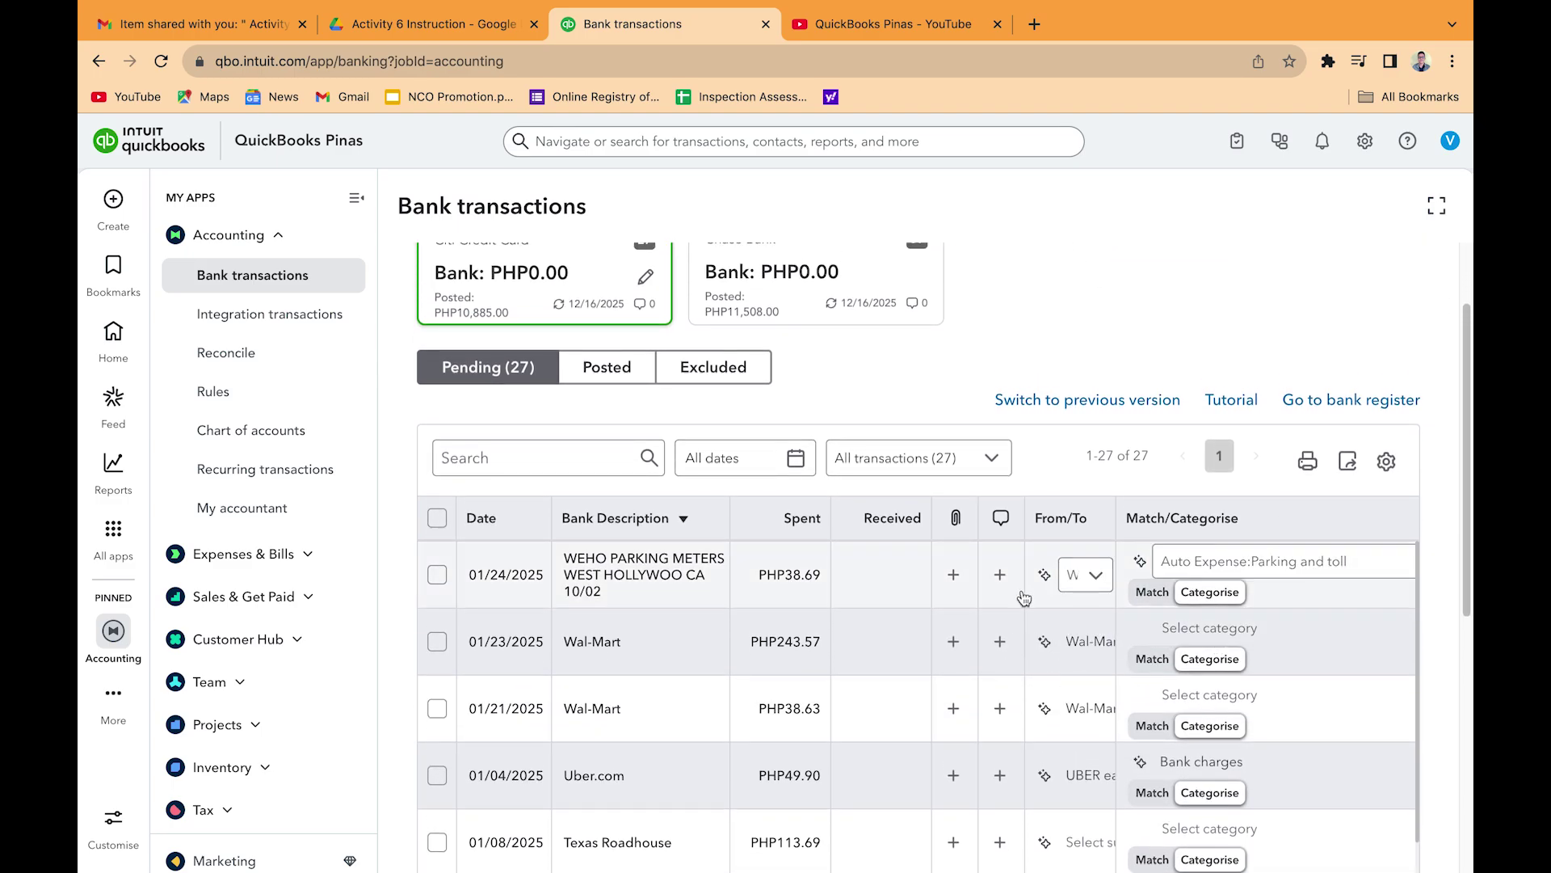
Sort the pending Citi Credit Card transactions by Match/Categorise in ascending order and look over the list.
{"action": "left_click", "coordinate": [1203, 530]}
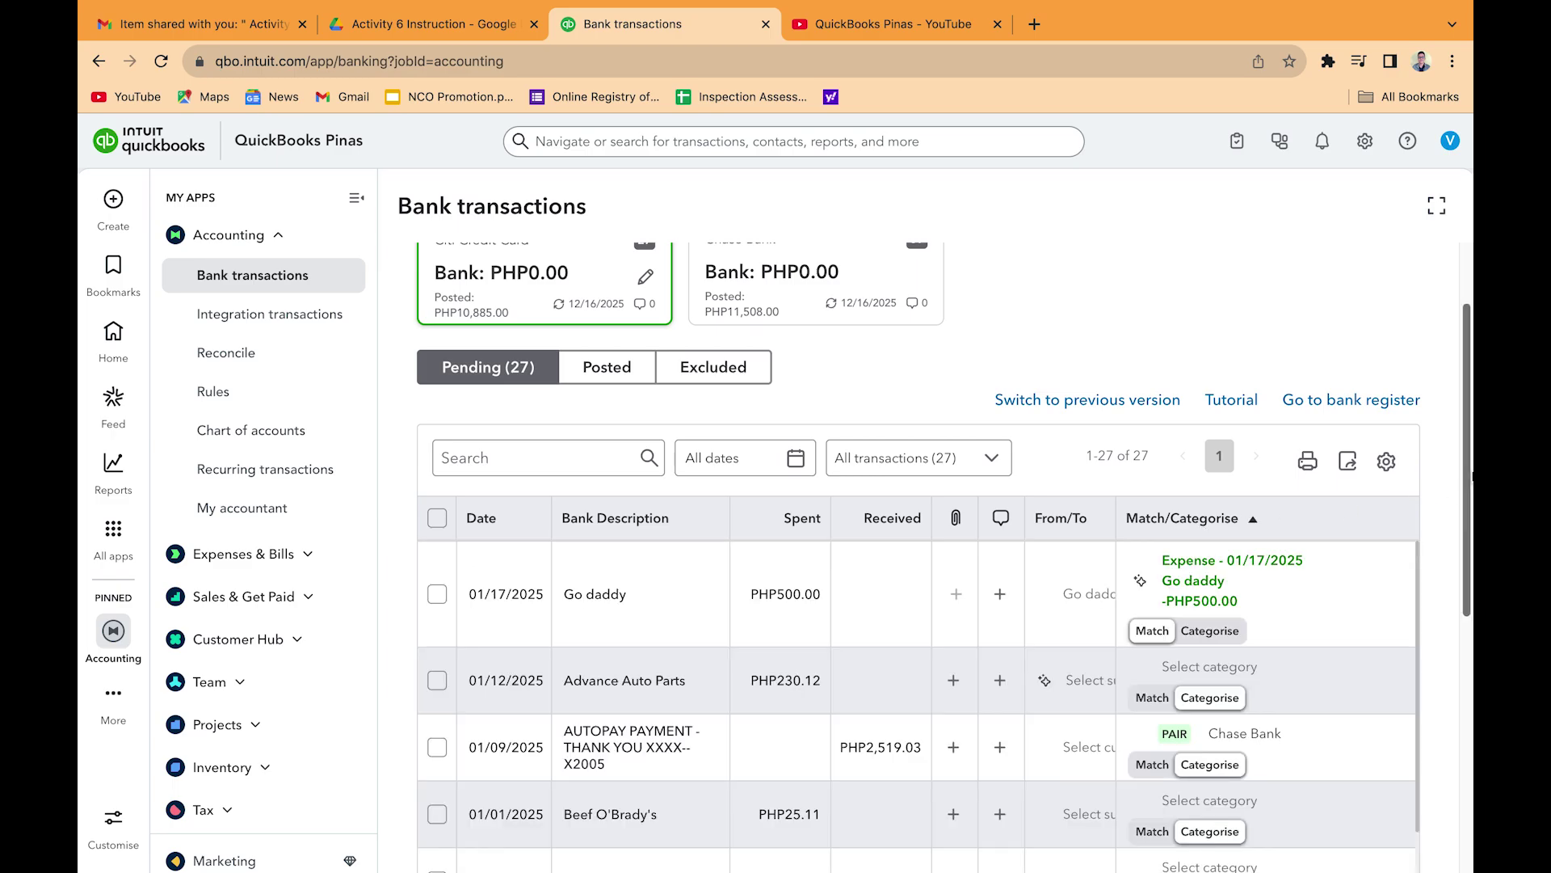
{"action": "scroll", "coordinate": [1226, 562], "scroll_direction": "down", "scroll_amount": 1}
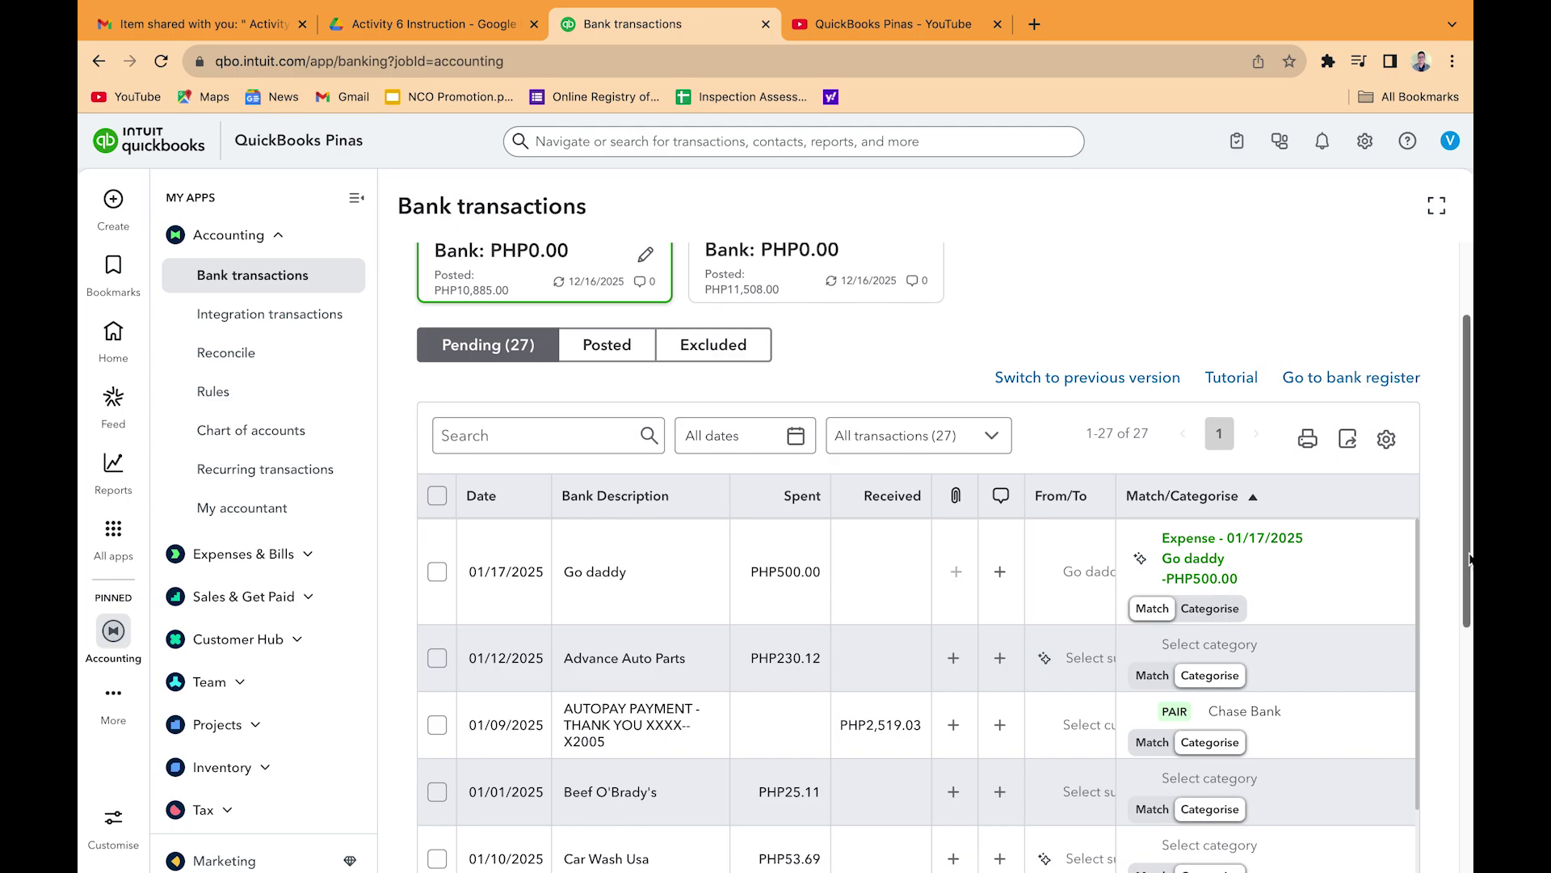
{"action": "scroll", "coordinate": [1446, 485], "scroll_direction": "down", "scroll_amount": 2}
{"action": "scroll", "coordinate": [919, 558], "scroll_direction": "down", "scroll_amount": 3}
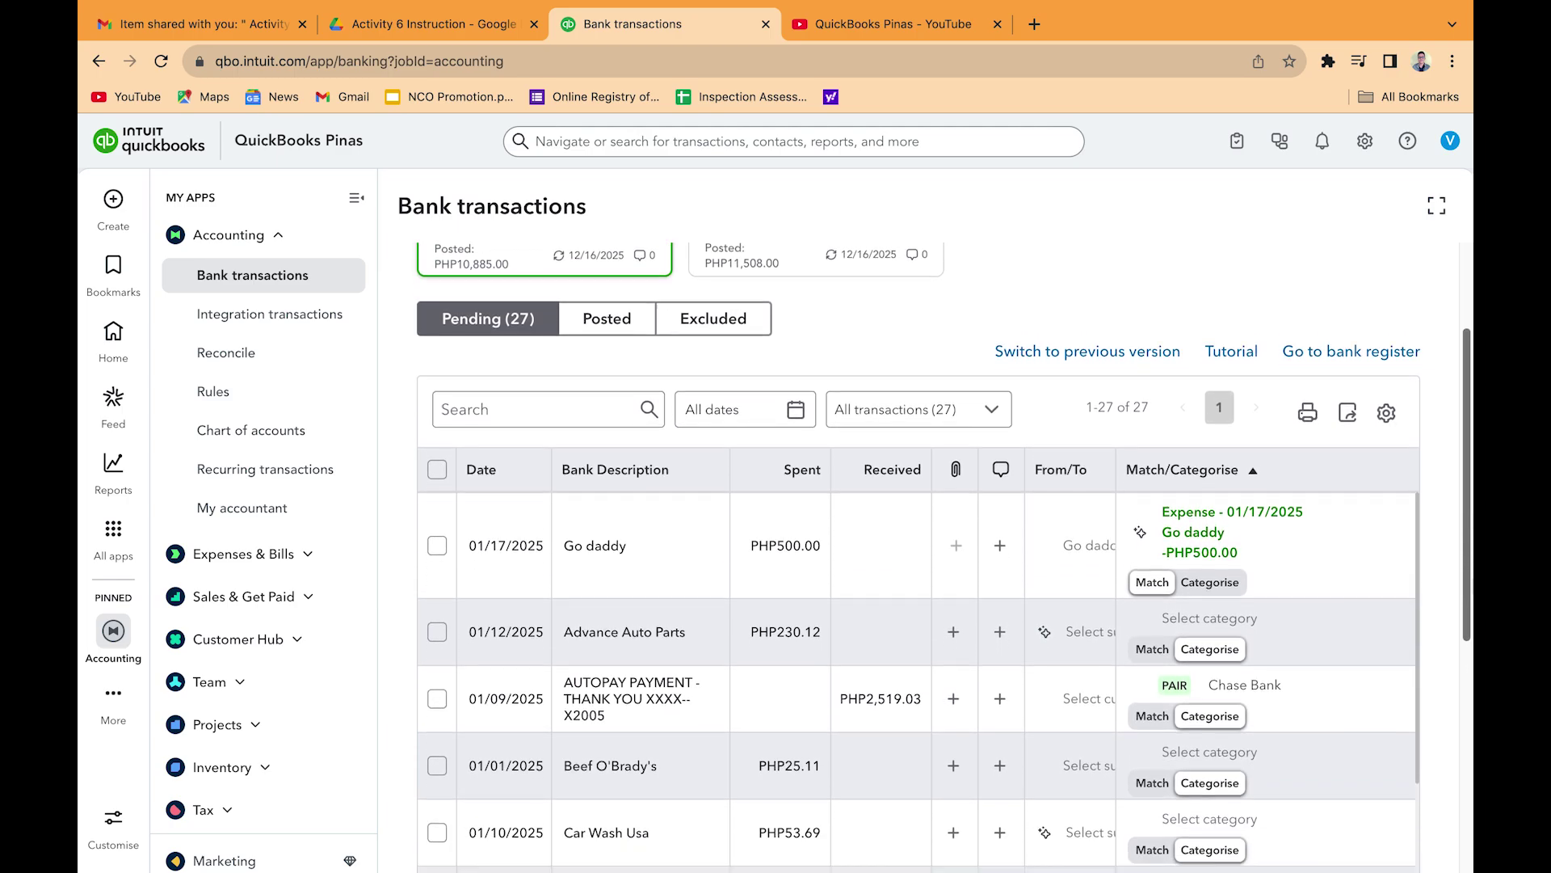
{"action": "scroll", "coordinate": [1181, 450], "scroll_direction": "up", "scroll_amount": 2}
{"action": "scroll", "coordinate": [1180, 450], "scroll_direction": "down", "scroll_amount": 2}
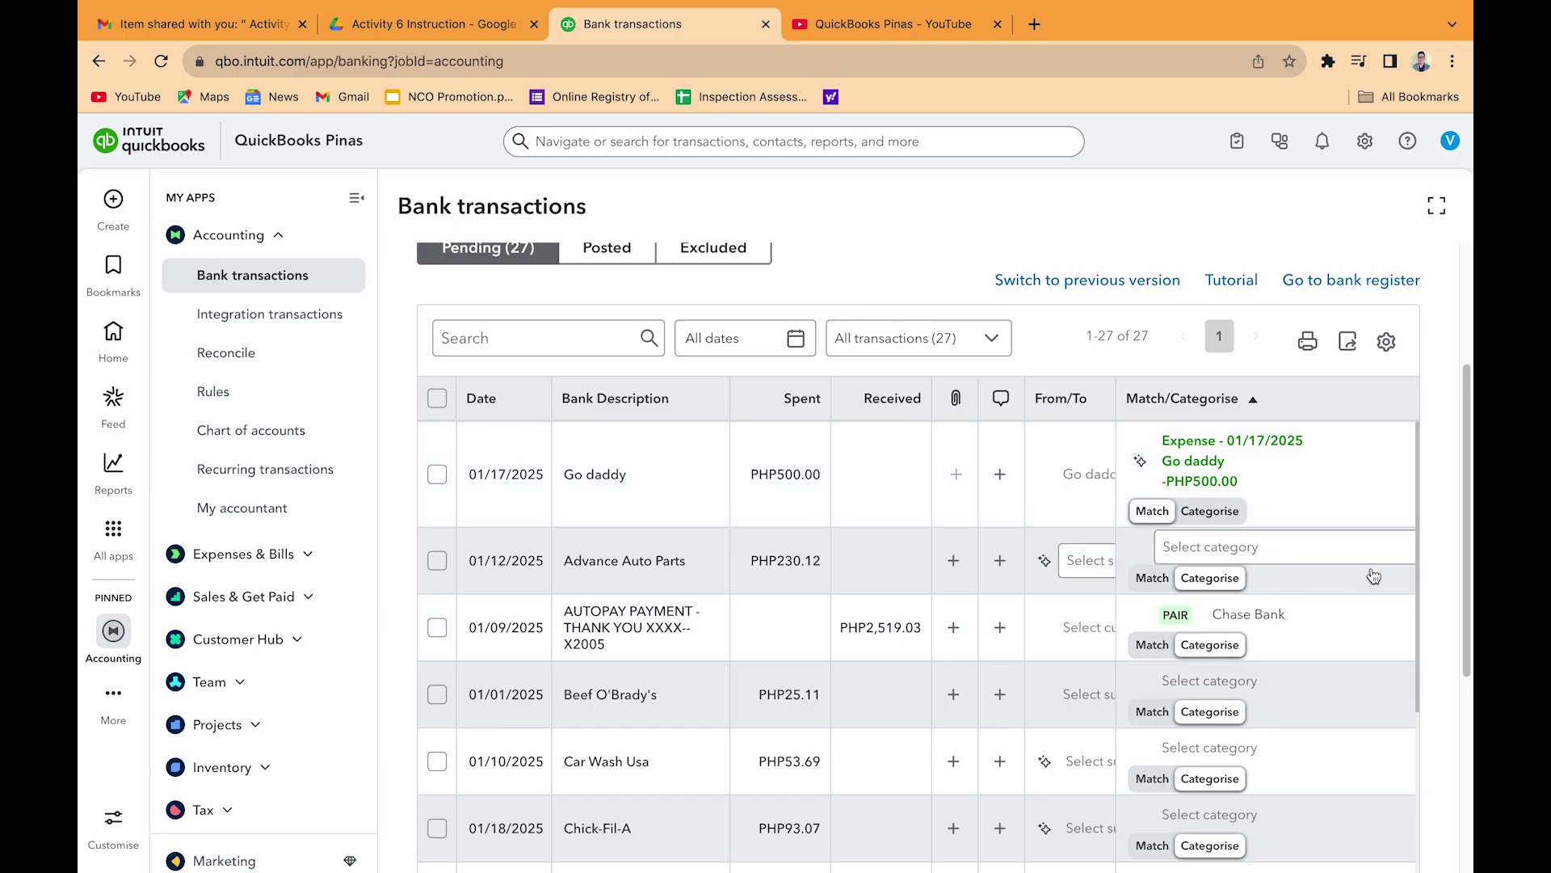
Review the suggested match for the 01/17/2025 Go daddy transaction and match it to the existing PHP500.00 expense.
{"action": "left_click", "coordinate": [649, 489]}
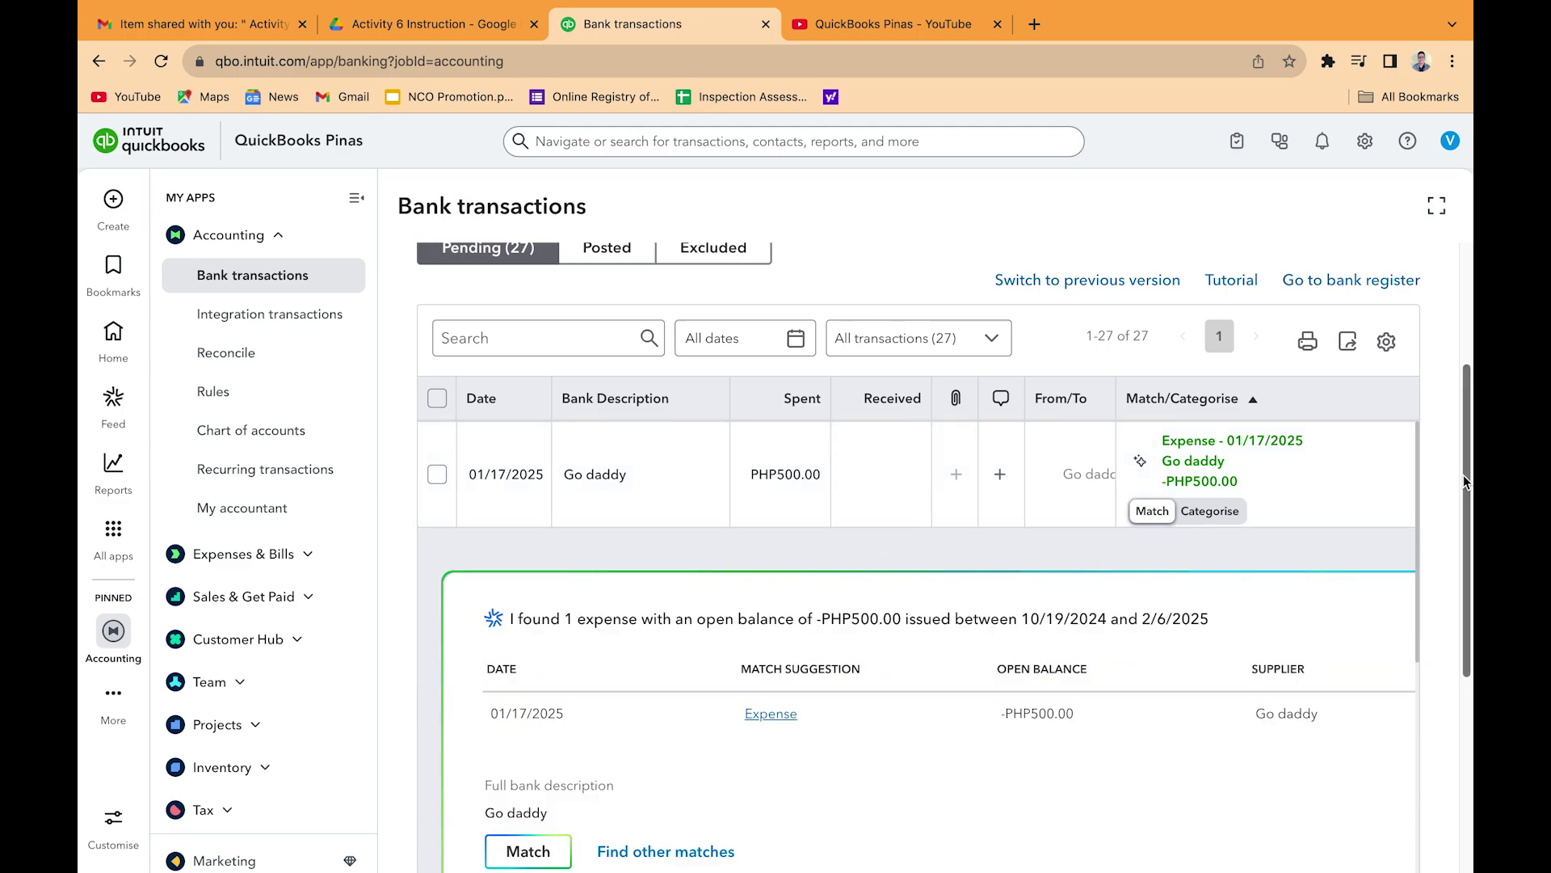
{"action": "scroll", "coordinate": [1469, 514], "scroll_direction": "down", "scroll_amount": 1}
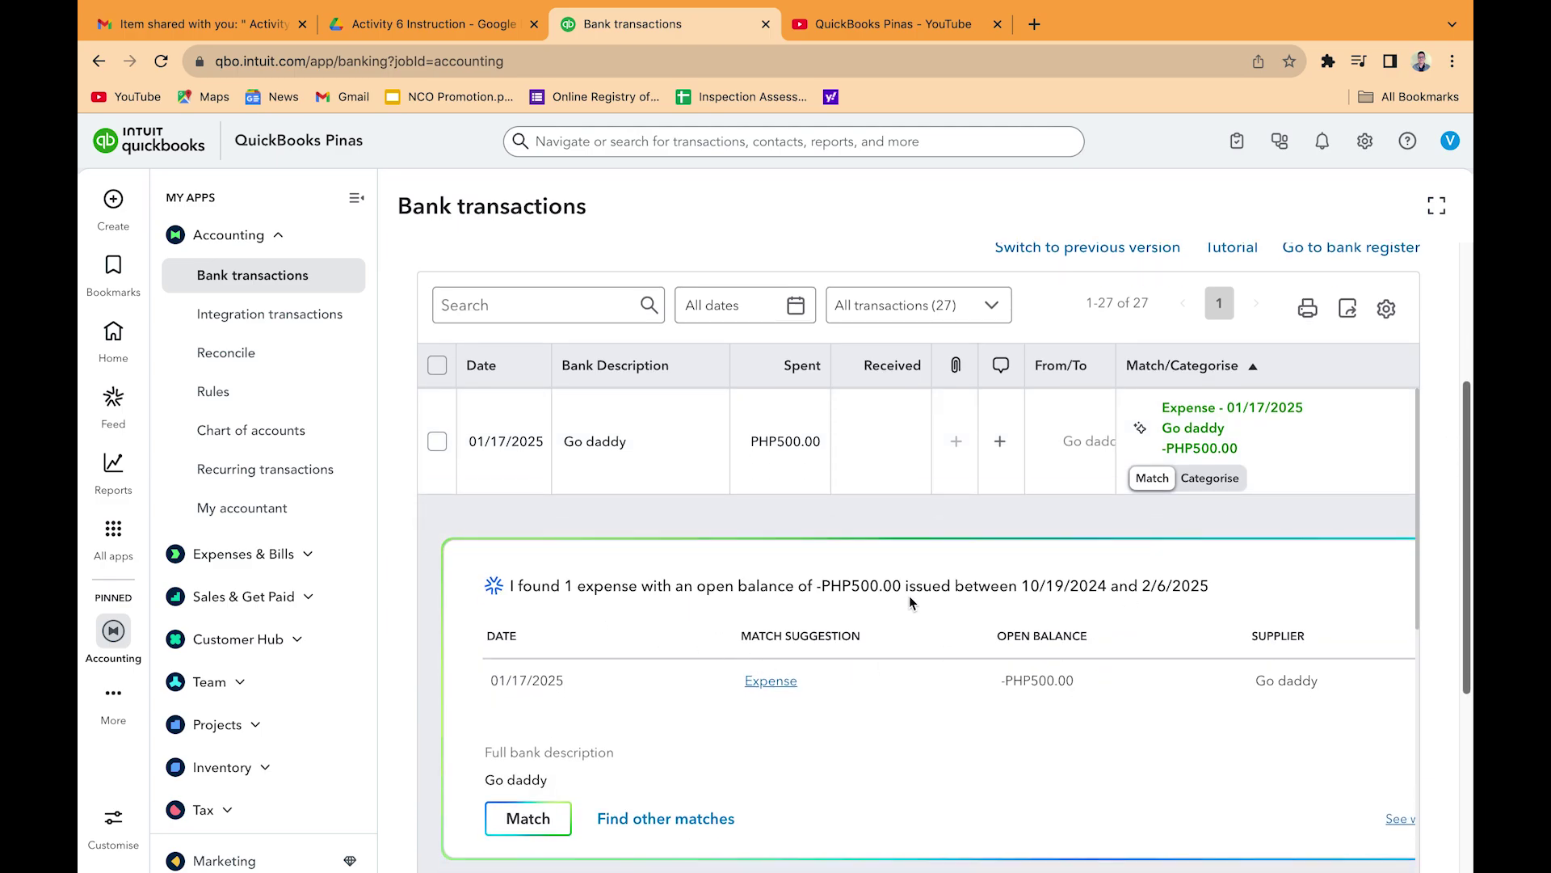
{"action": "scroll", "coordinate": [994, 603], "scroll_direction": "down", "scroll_amount": 1}
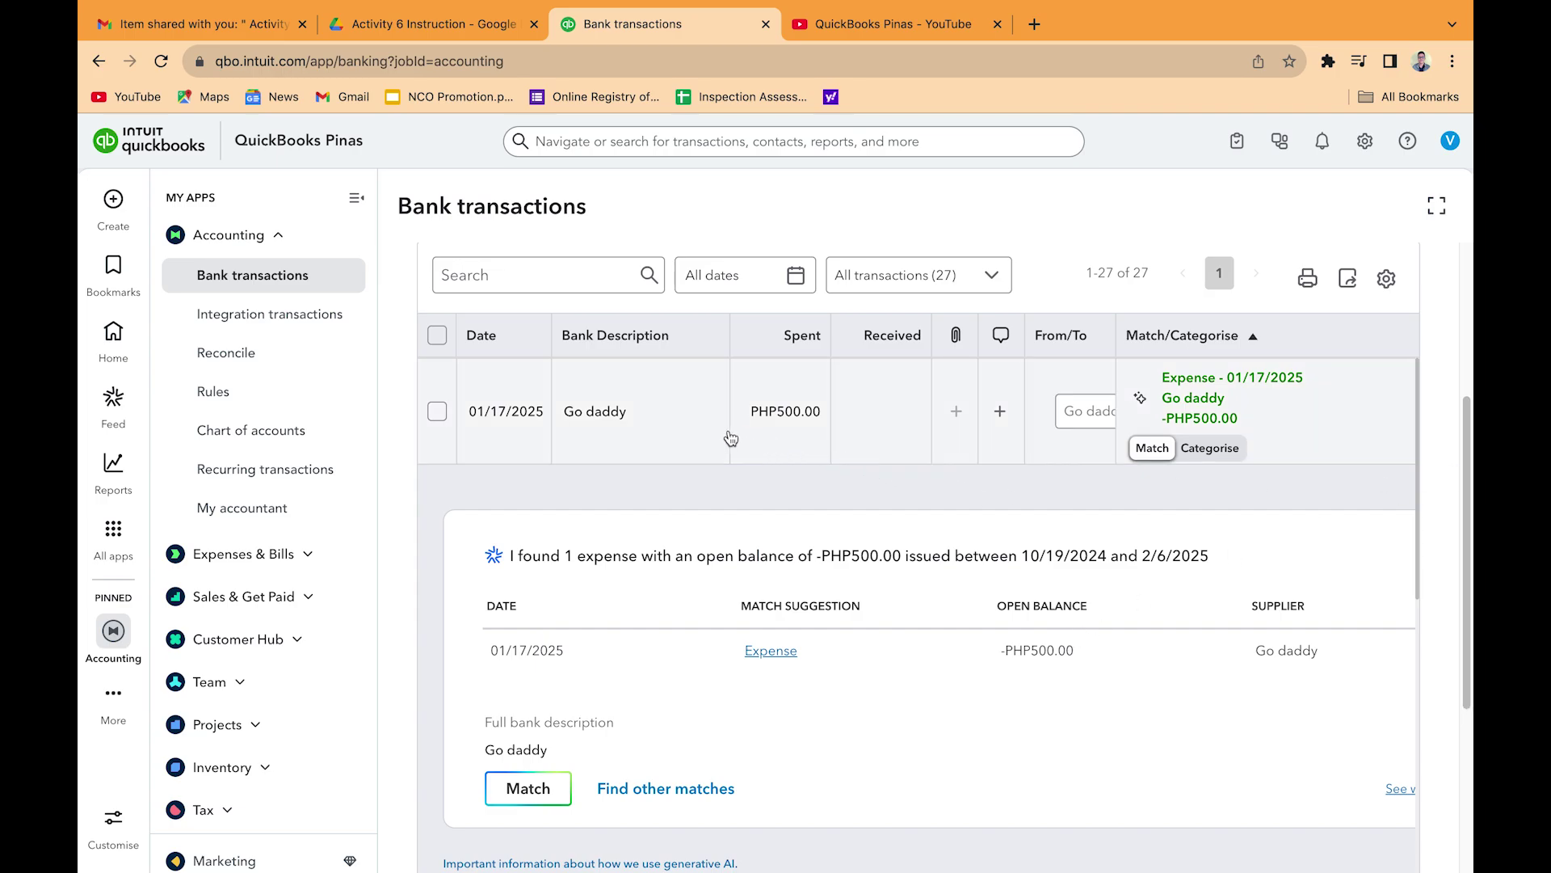
{"action": "left_click", "coordinate": [687, 429]}
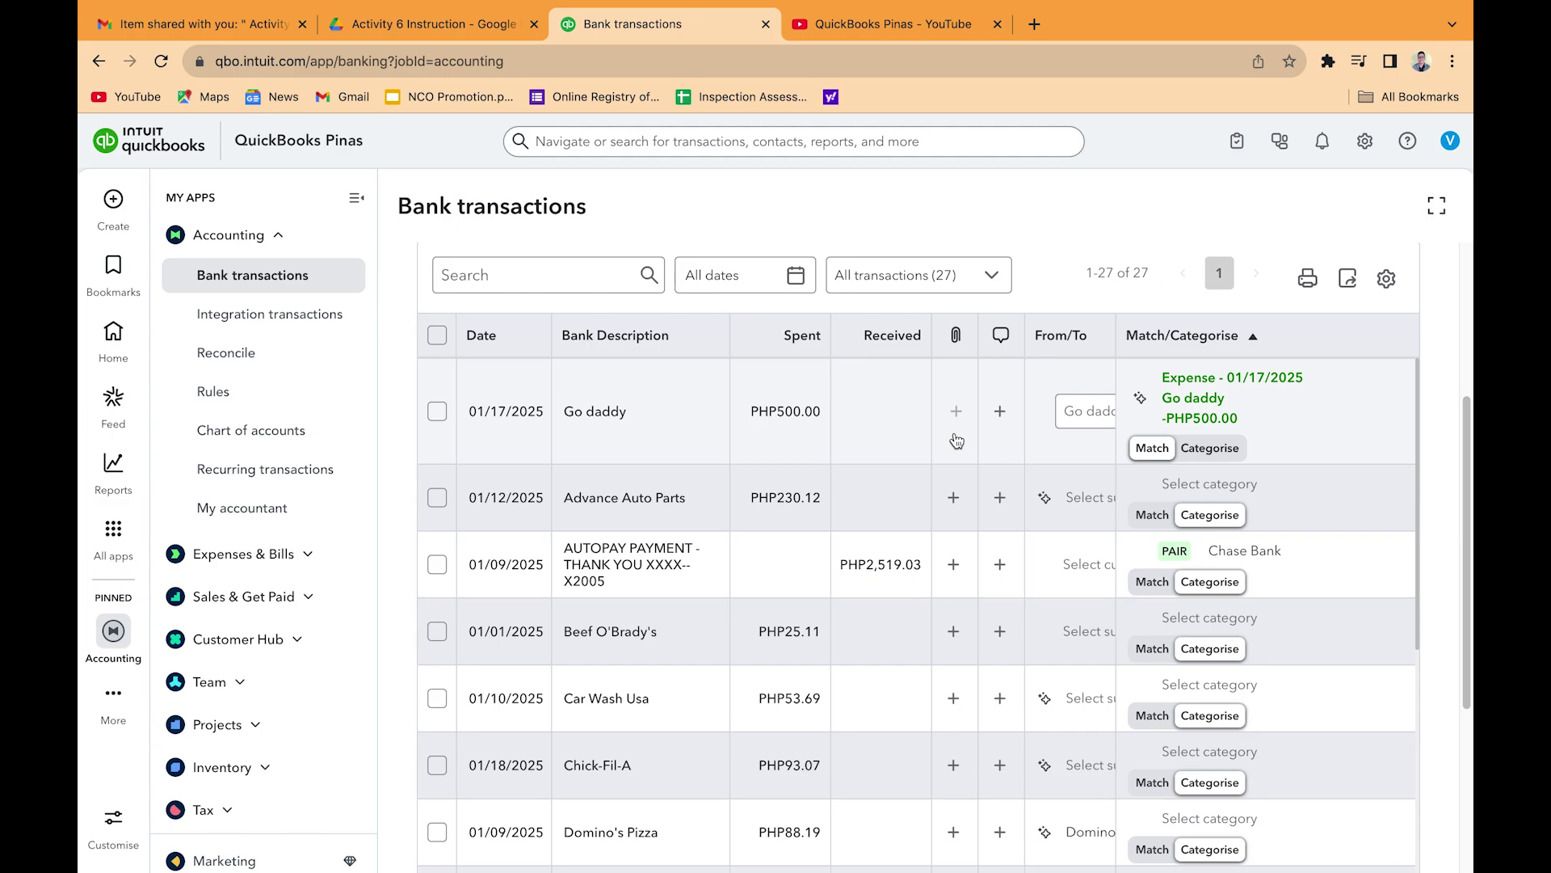
{"action": "left_click", "coordinate": [648, 442]}
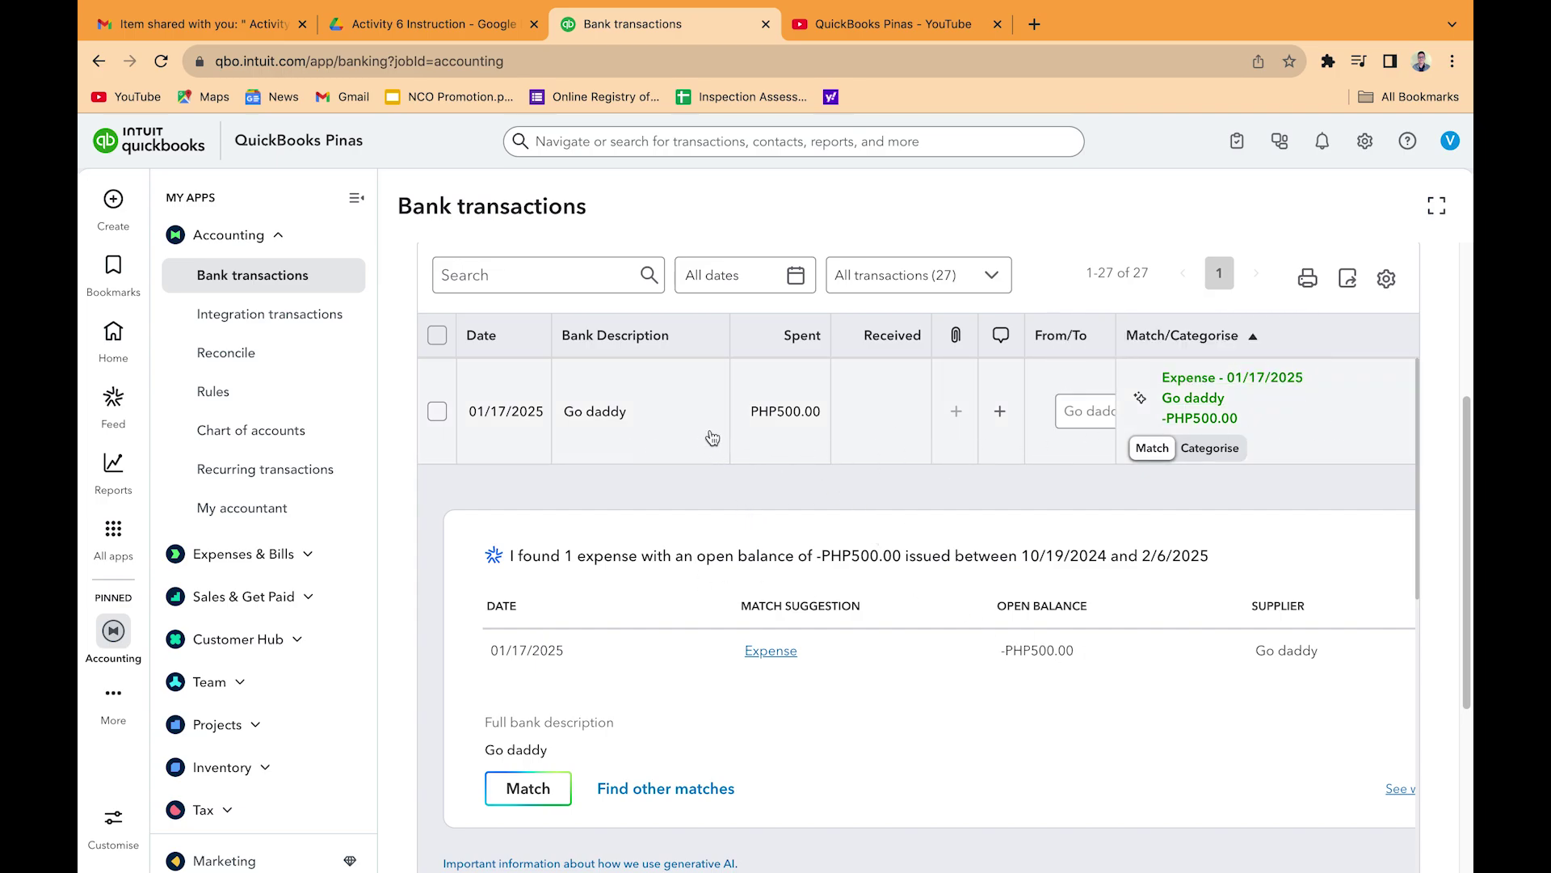
{"action": "left_click", "coordinate": [530, 788]}
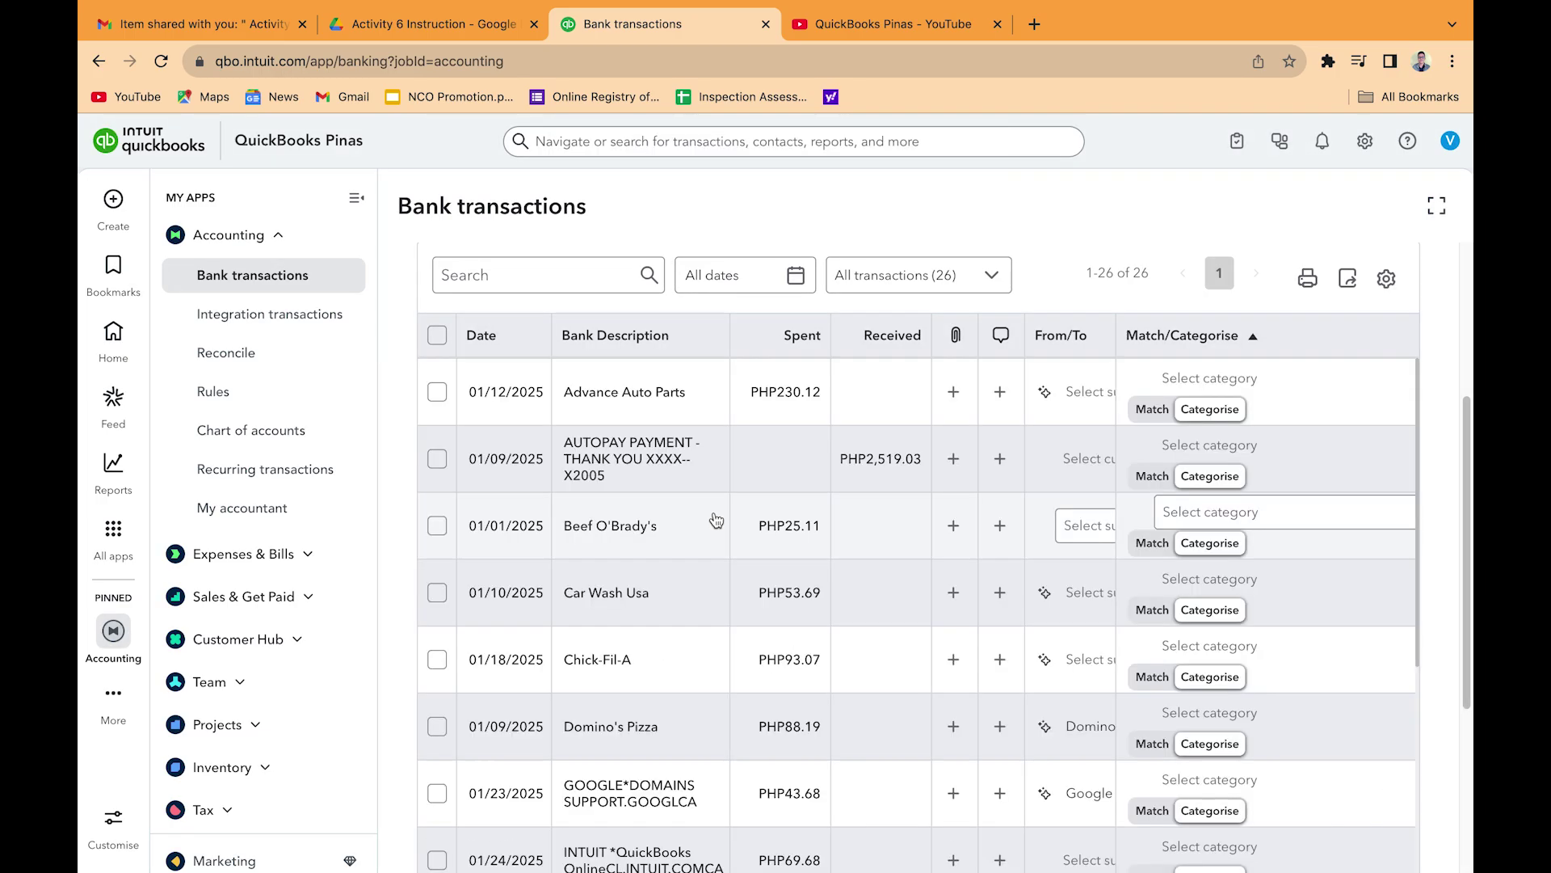
Check the Go daddy transaction among the posted Citi Credit Card transactions and return to the pending ones.
{"action": "scroll", "coordinate": [825, 530], "scroll_direction": "up", "scroll_amount": 4}
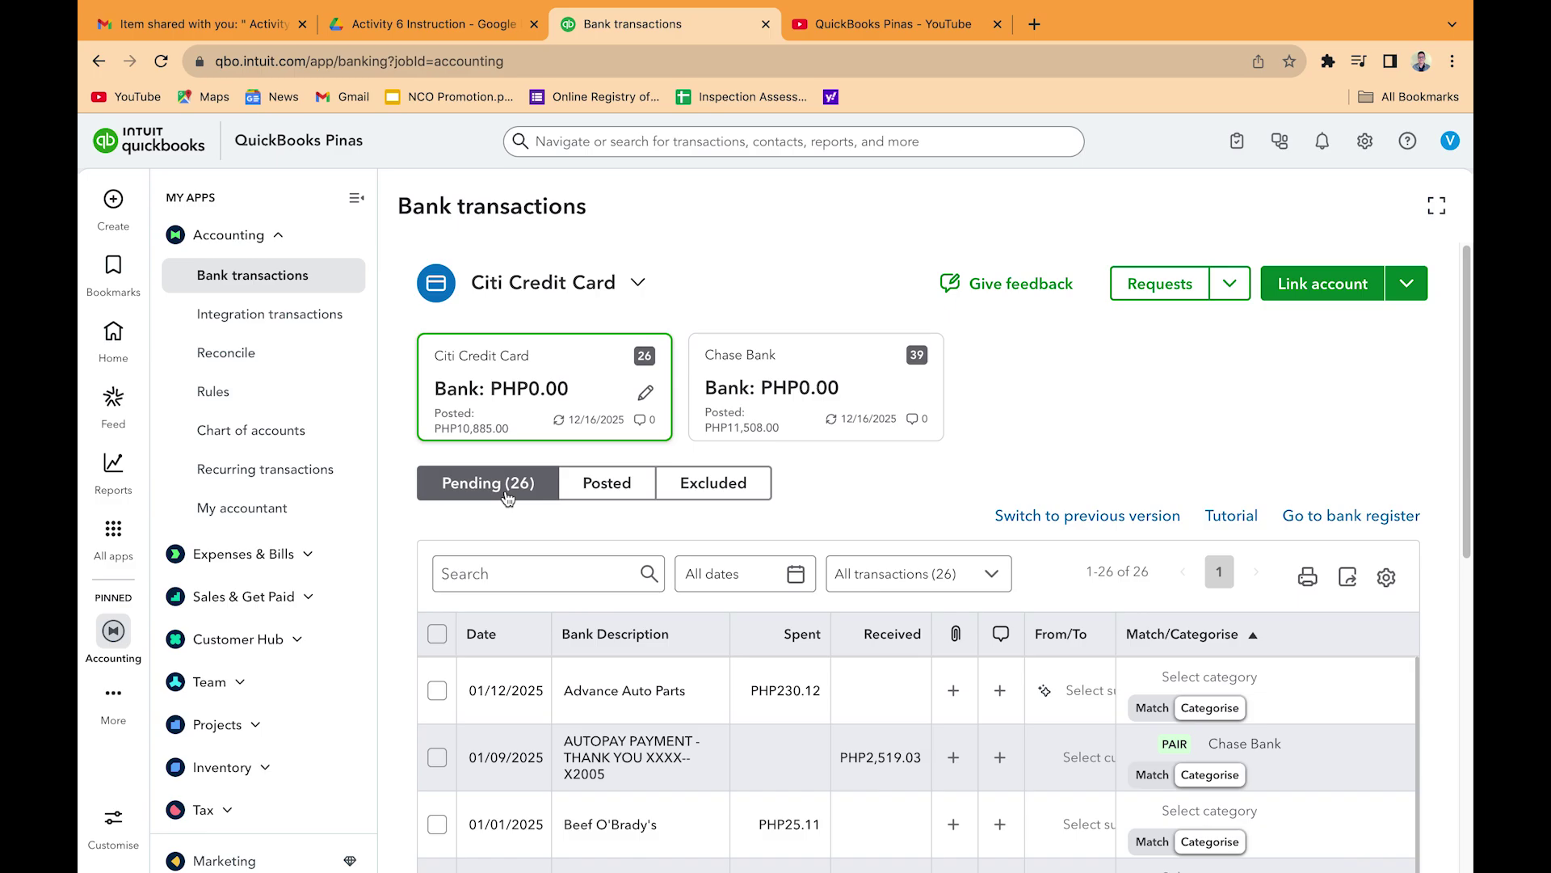
{"action": "left_click", "coordinate": [603, 485]}
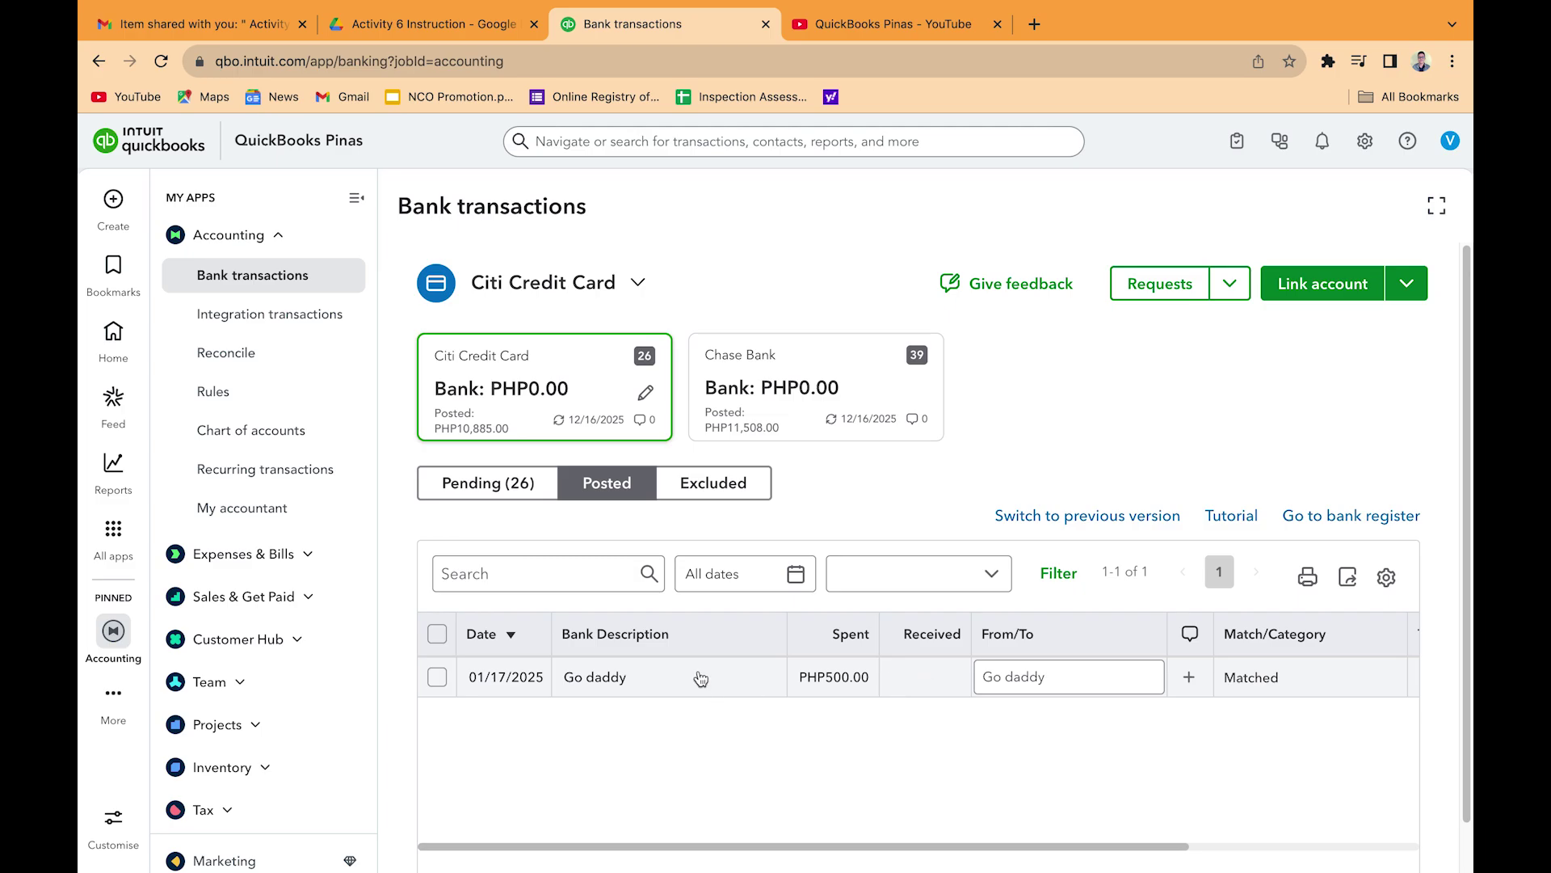
{"action": "left_click", "coordinate": [483, 484]}
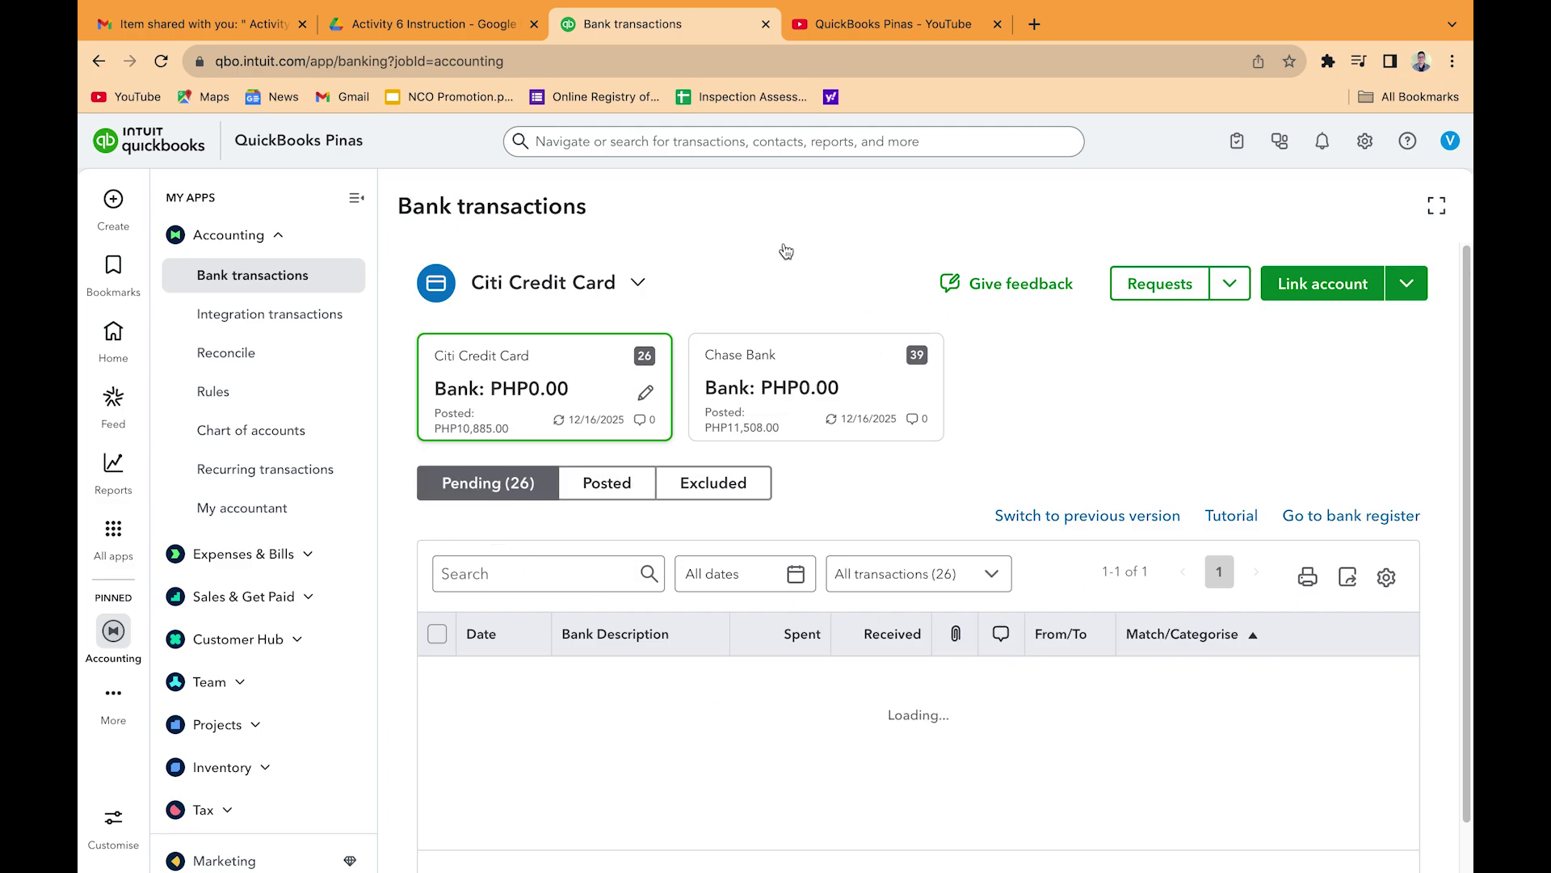
Look over the Module 1 tutorials on the QuickBooks Pinas YouTube channel and return to the QuickBooks bank transactions.
{"action": "left_click", "coordinate": [948, 24]}
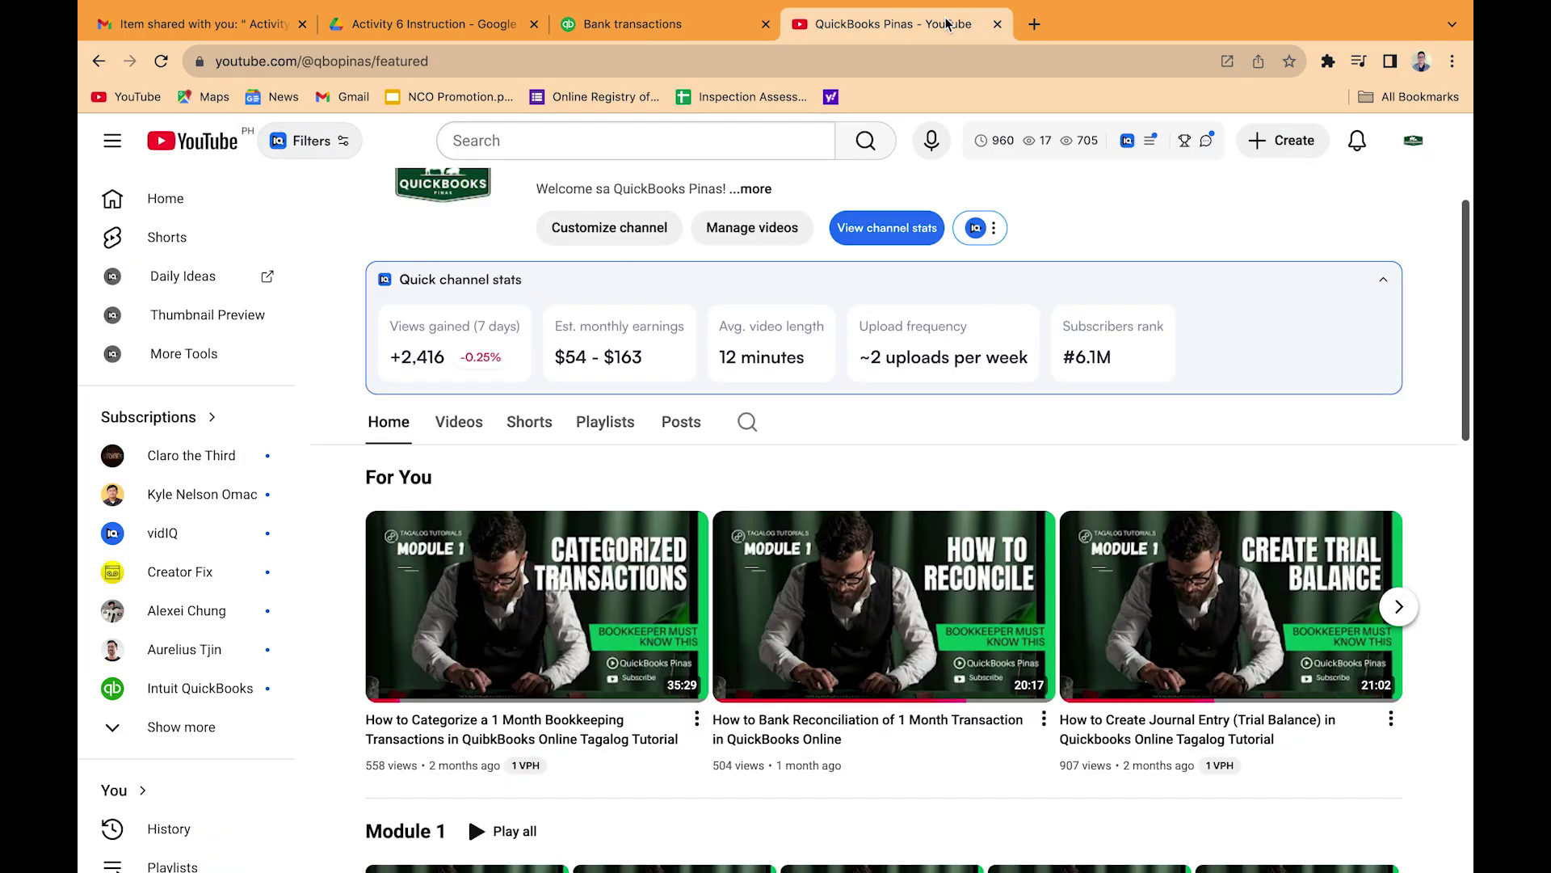
{"action": "scroll", "coordinate": [698, 503], "scroll_direction": "down", "scroll_amount": 3}
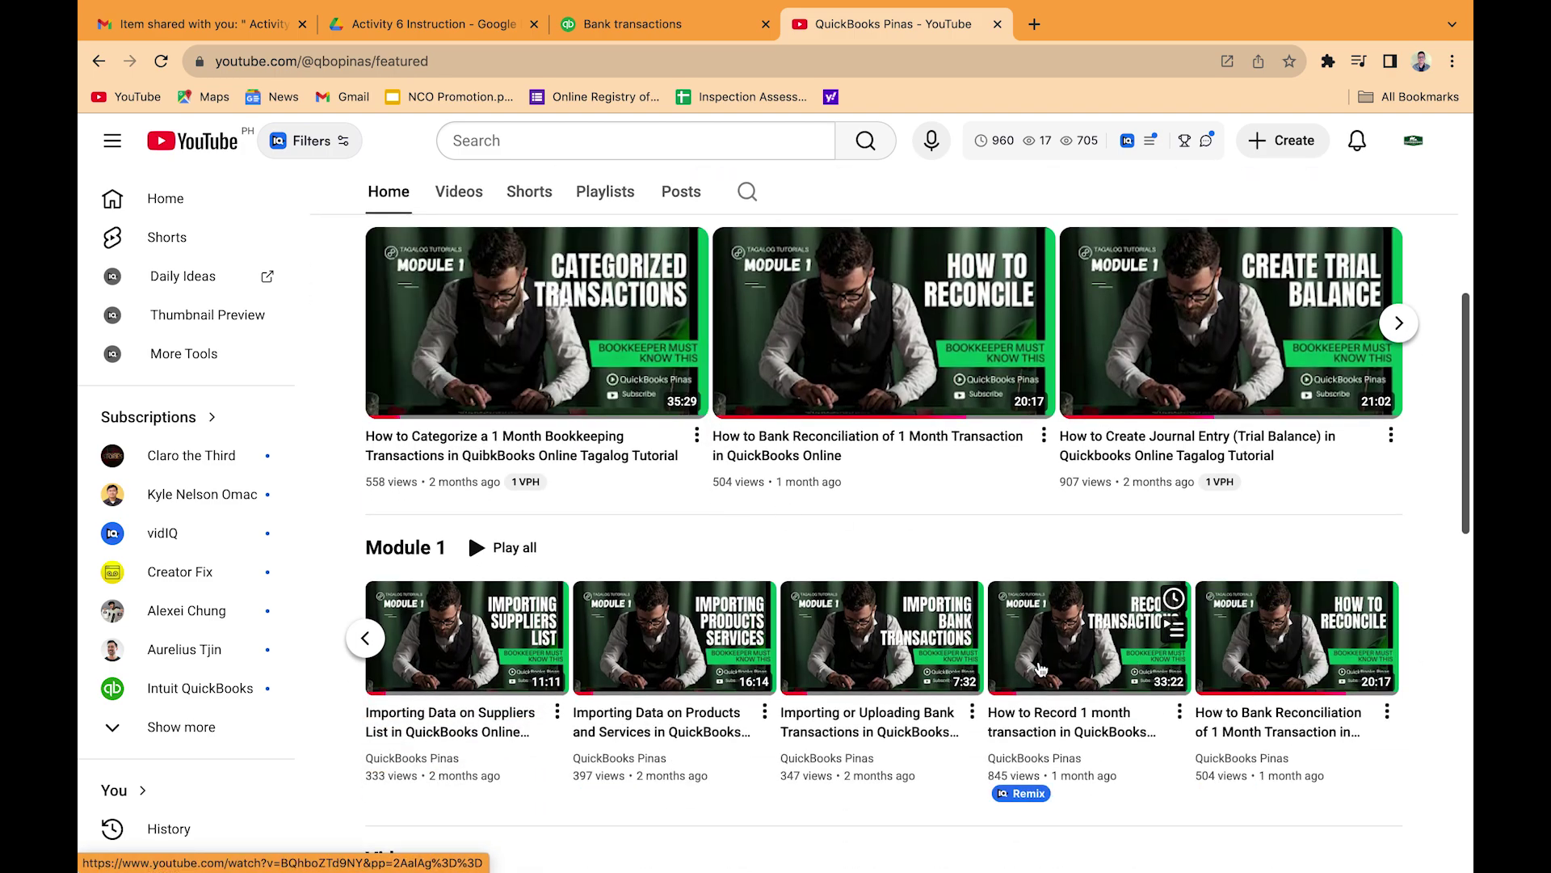
{"action": "mouse_move", "coordinate": [1098, 661]}
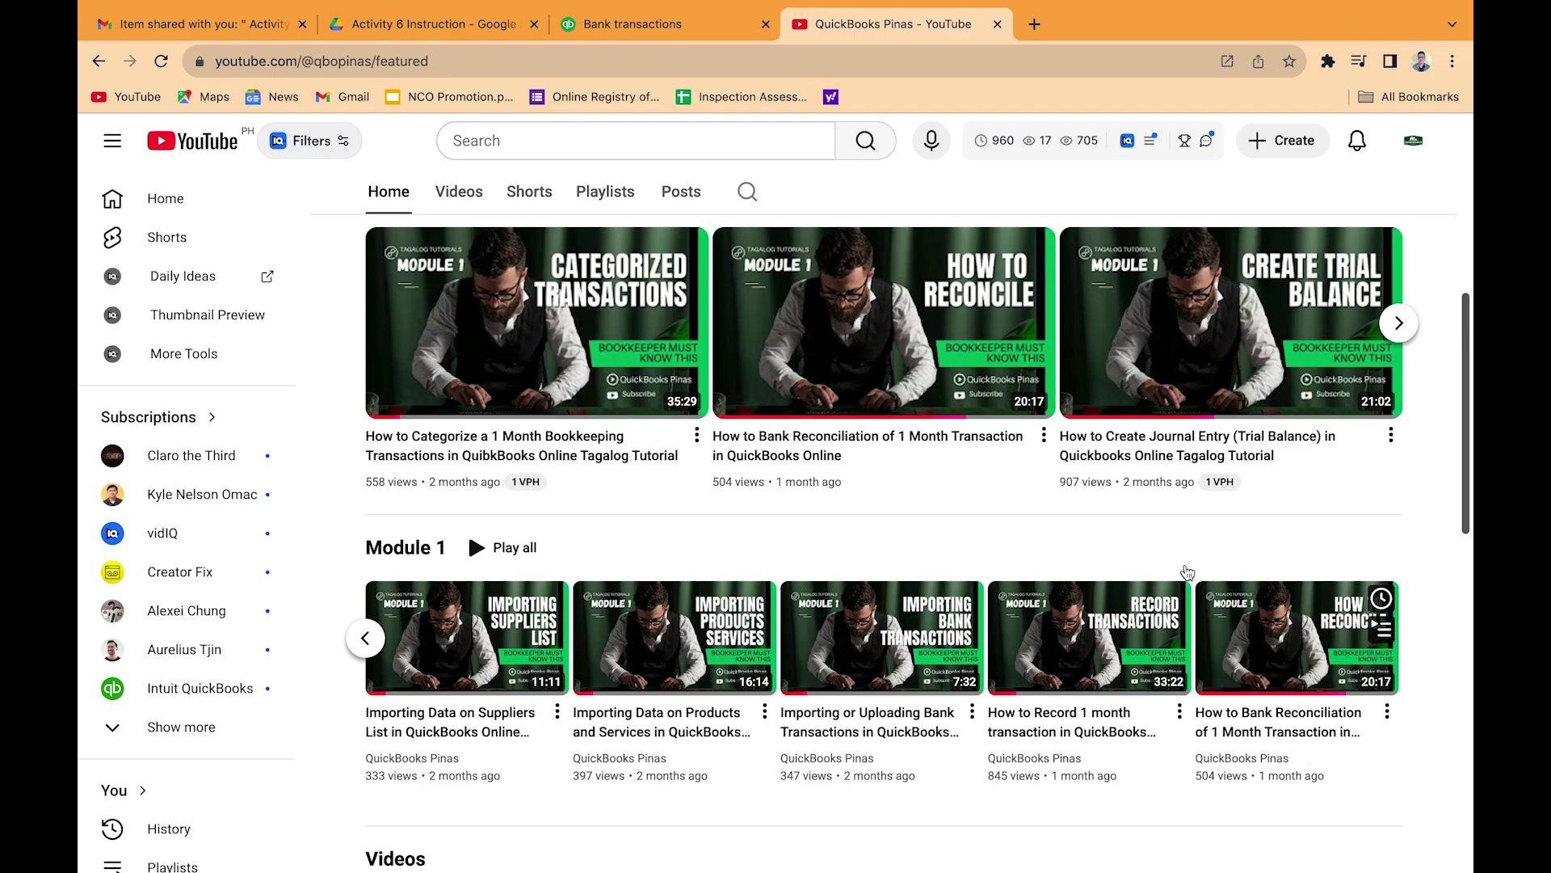
{"action": "left_click", "coordinate": [614, 25]}
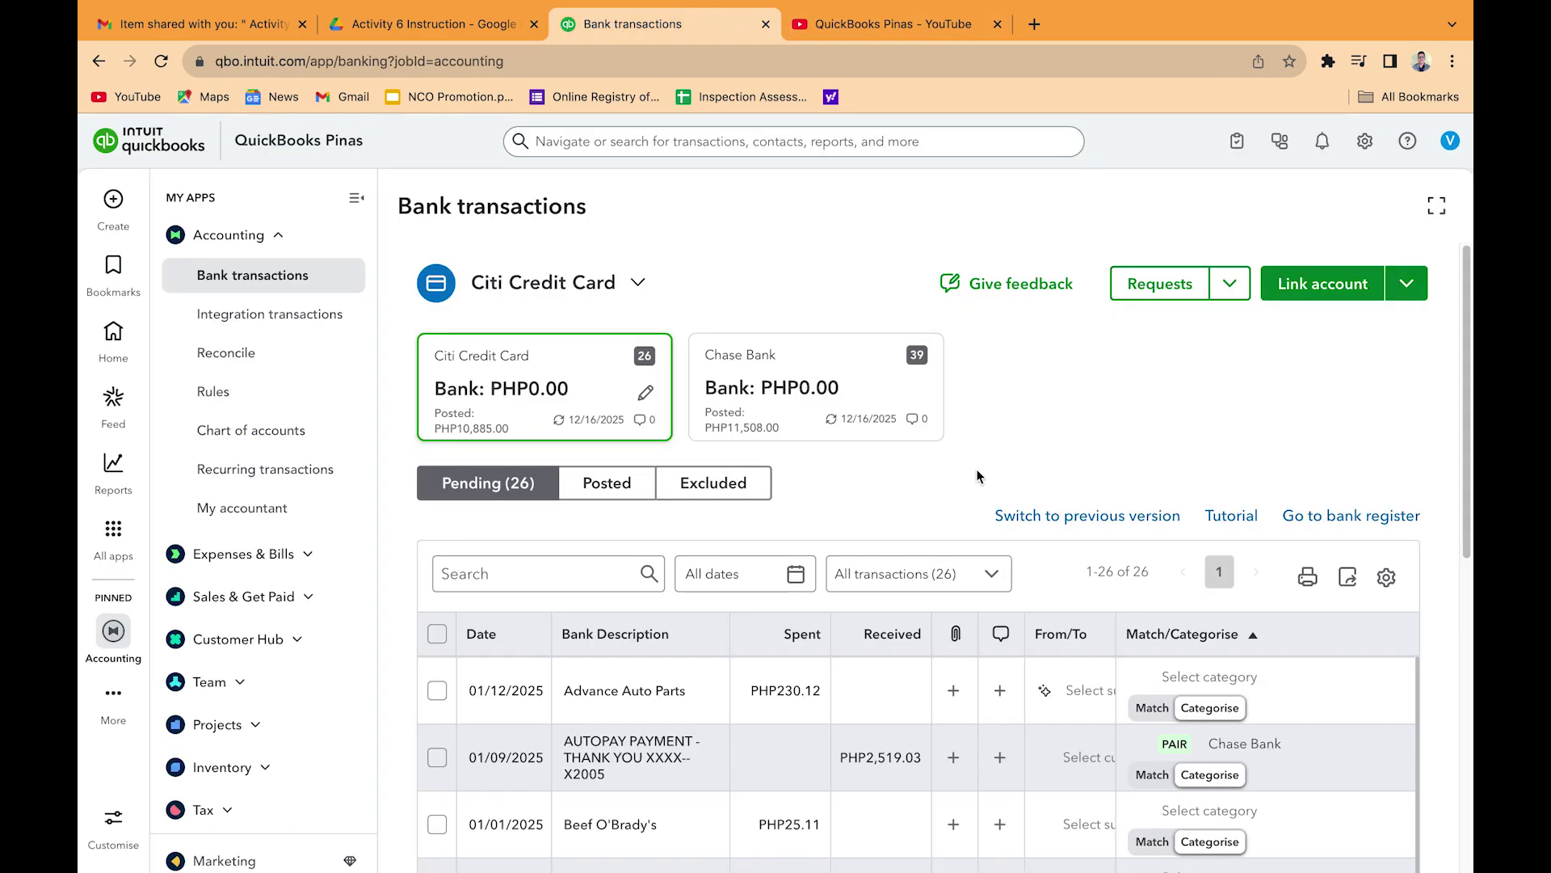
Open the pending 01/01/2025 Beef O'Brady's transaction and search its account categories for meals, leaving the category unset.
{"action": "scroll", "coordinate": [976, 476], "scroll_direction": "down", "scroll_amount": 2}
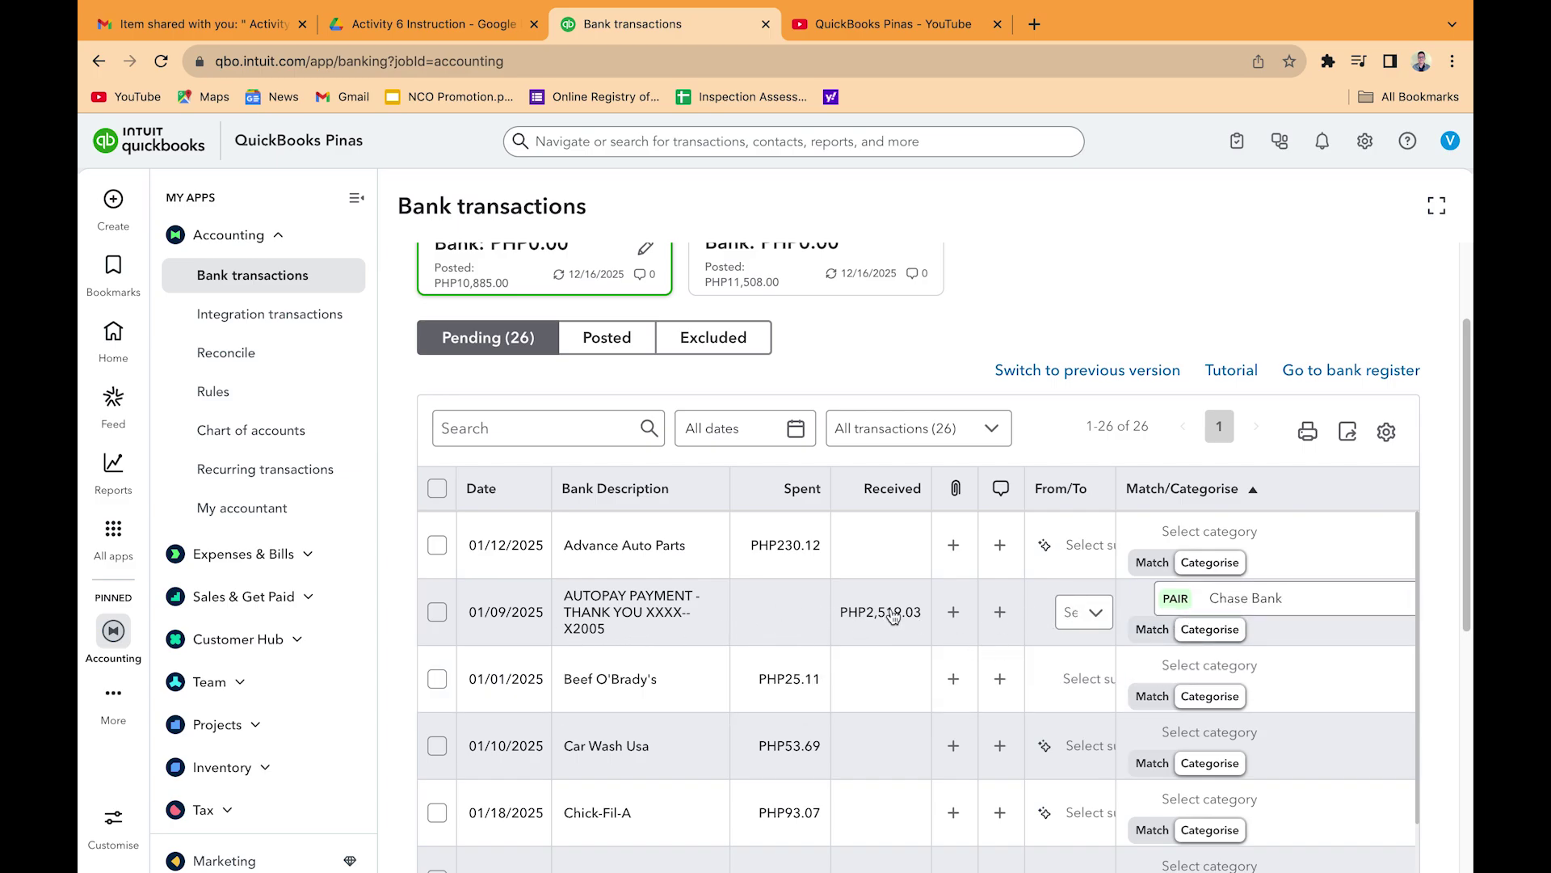
{"action": "scroll", "coordinate": [892, 615], "scroll_direction": "down", "scroll_amount": 2}
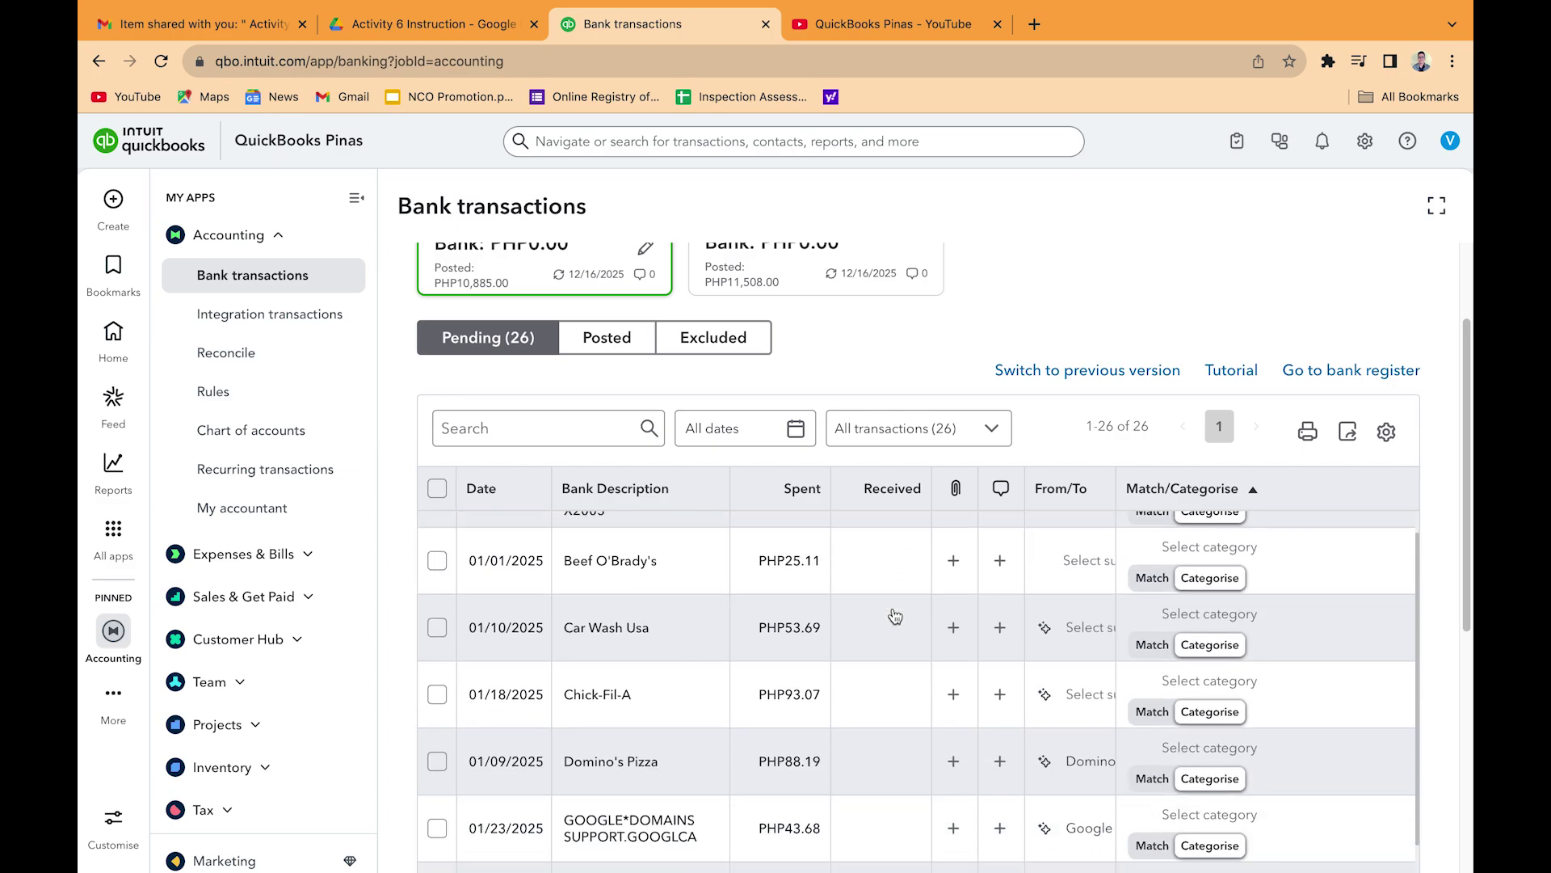
{"action": "left_click", "coordinate": [703, 568]}
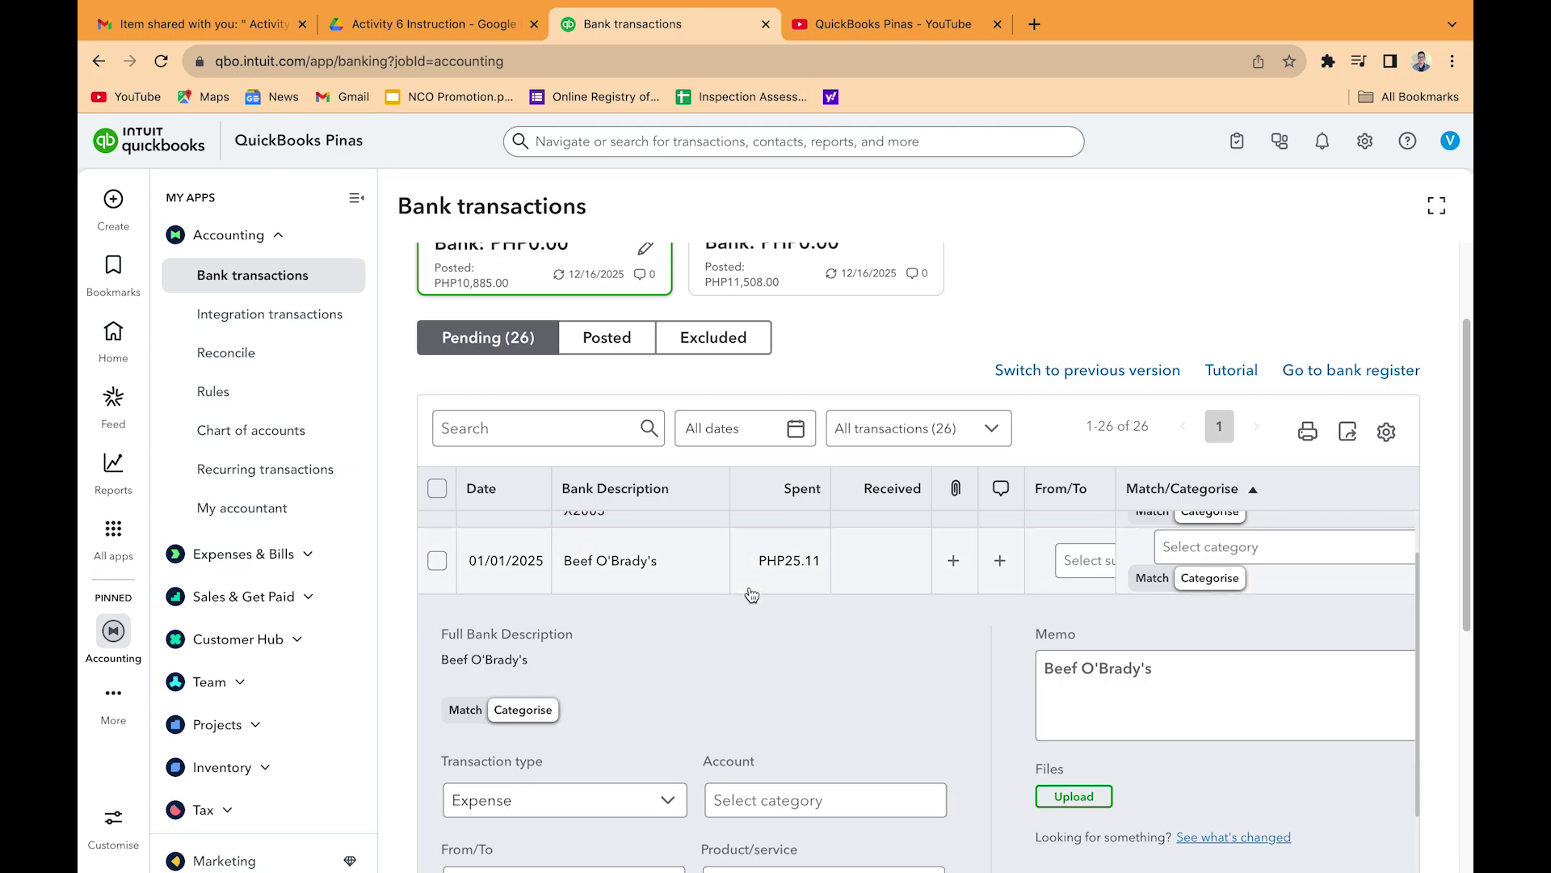
{"action": "scroll", "coordinate": [667, 642], "scroll_direction": "down", "scroll_amount": 2}
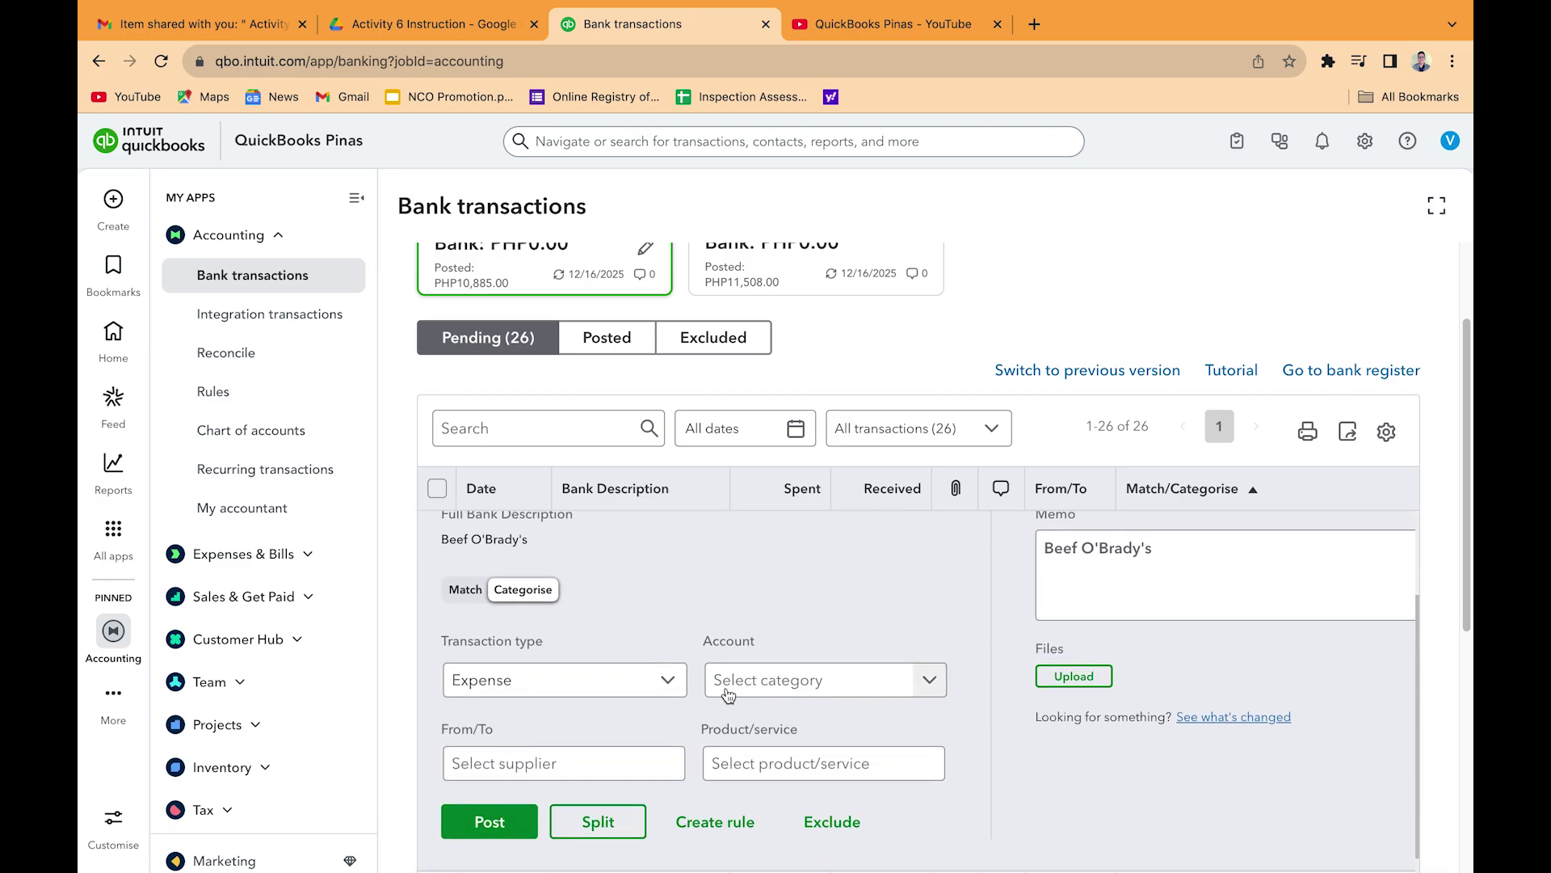
{"action": "left_click", "coordinate": [926, 683]}
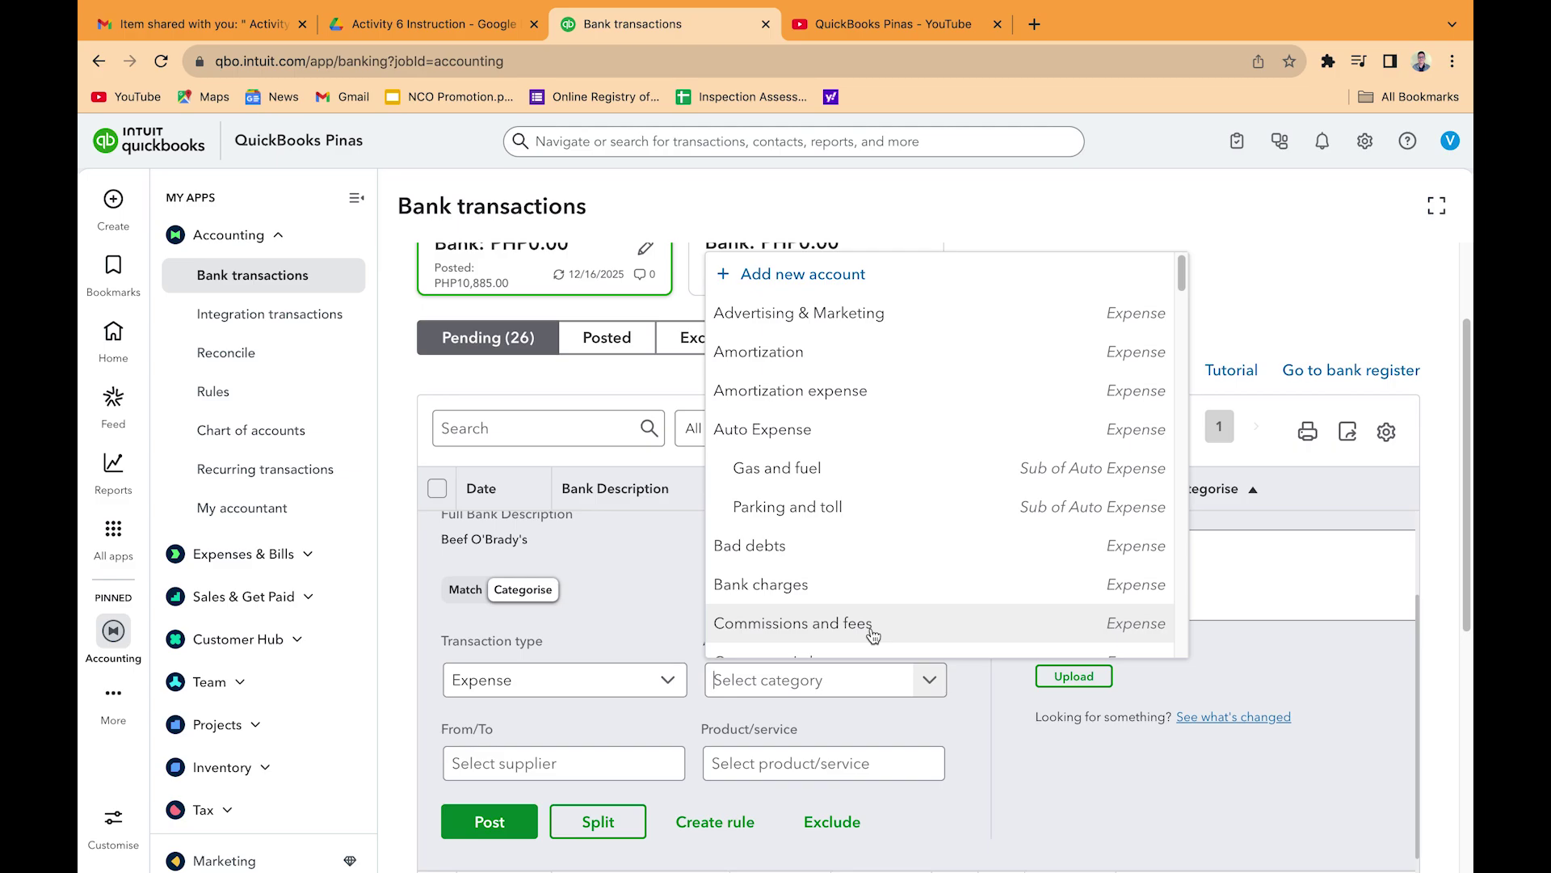
{"action": "type", "text": "meals"}
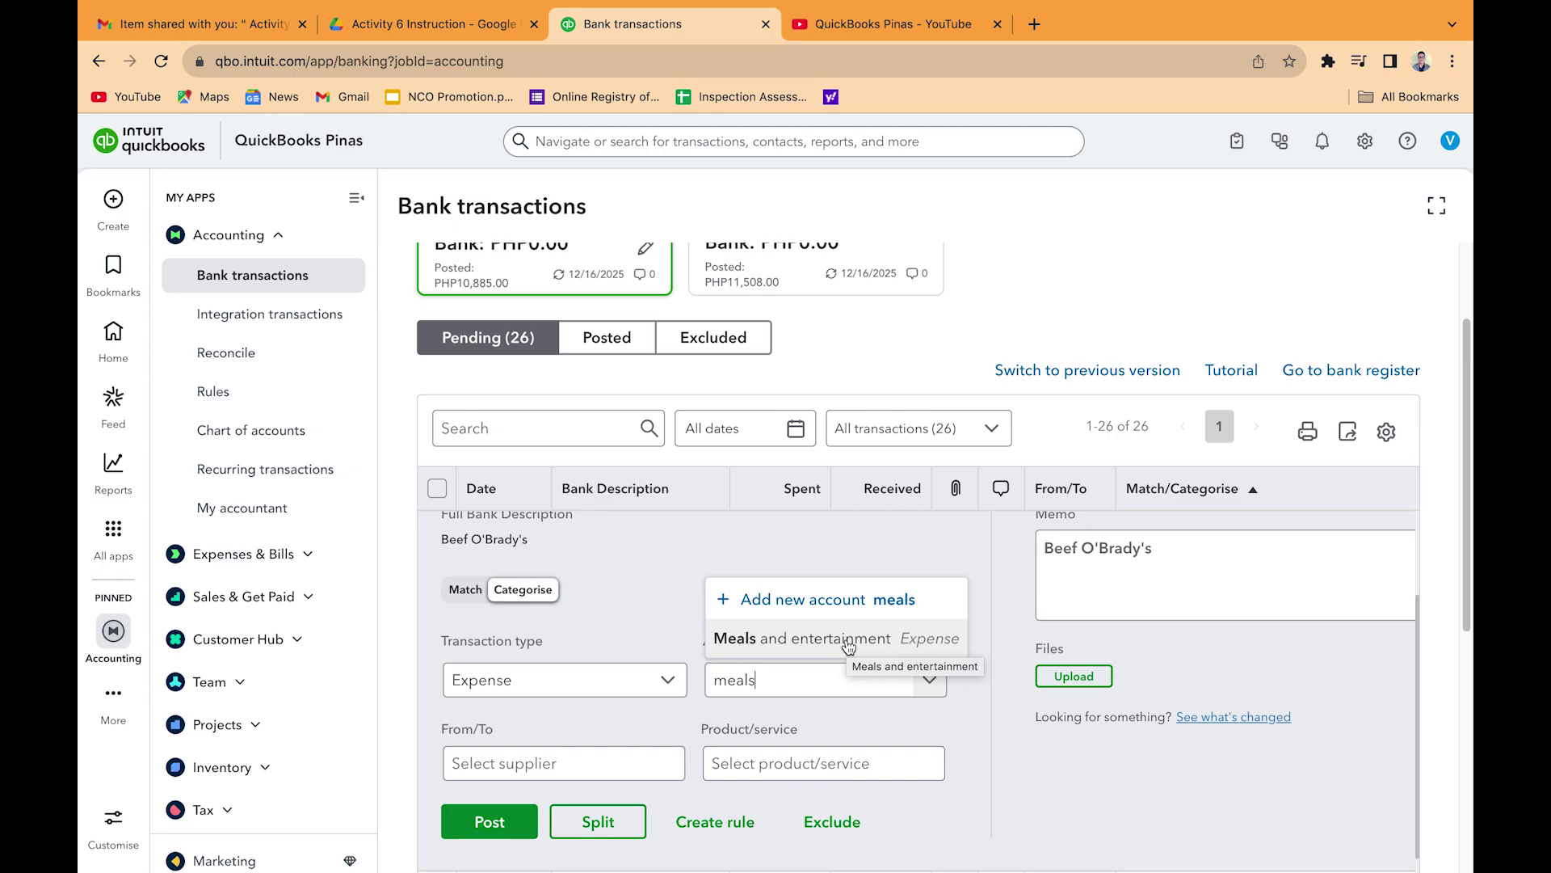
{"action": "left_click", "coordinate": [695, 671]}
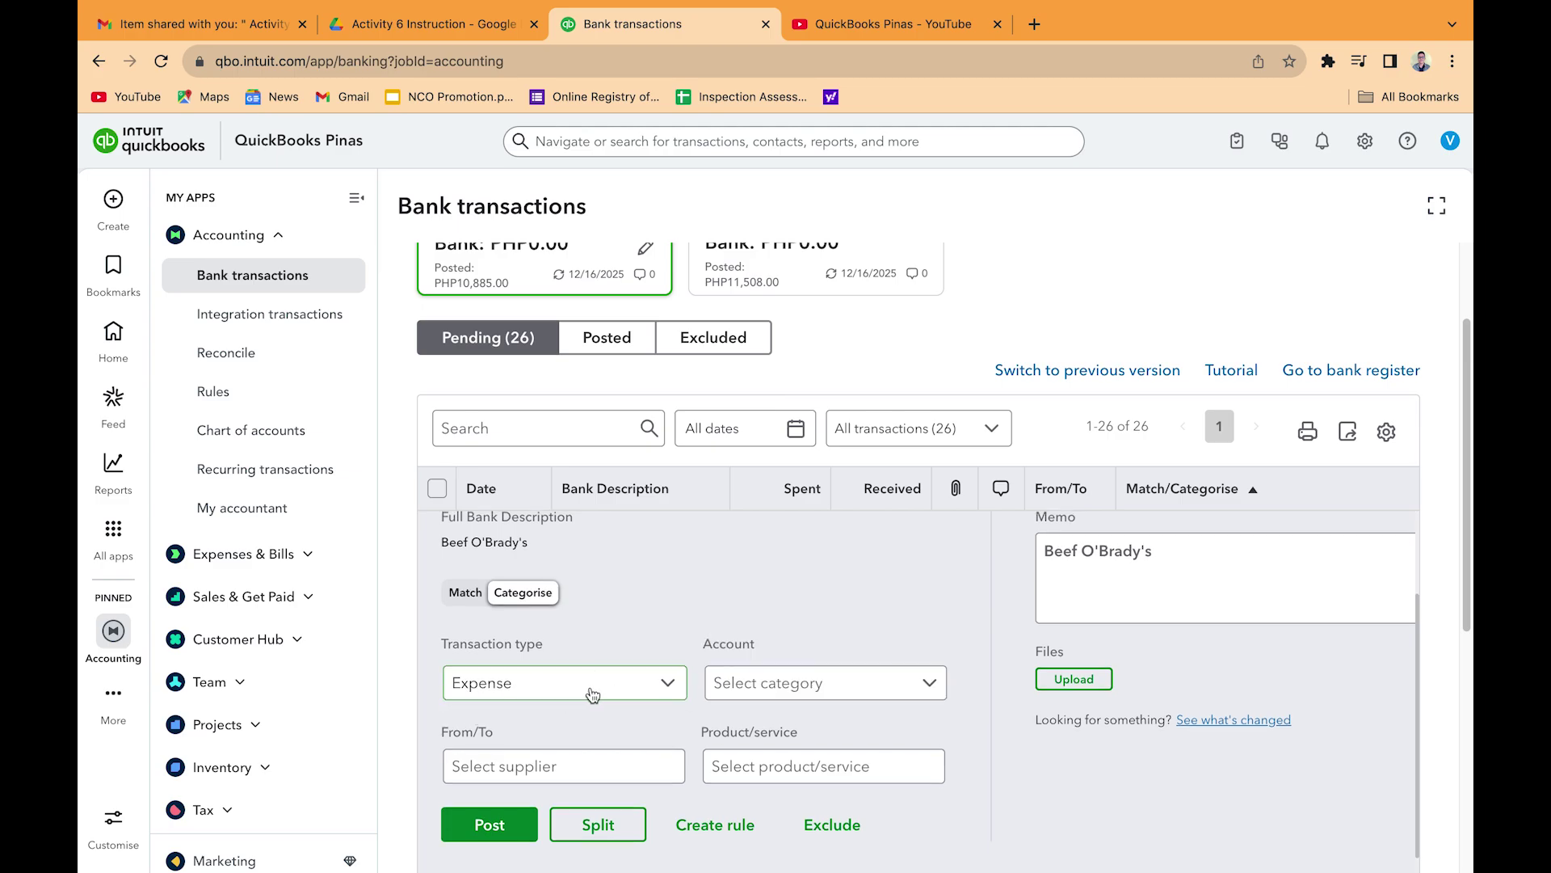
Check the transaction type options for Beef O'Brady's and search its account categories for "ask", without choosing either.
{"action": "left_click", "coordinate": [669, 692]}
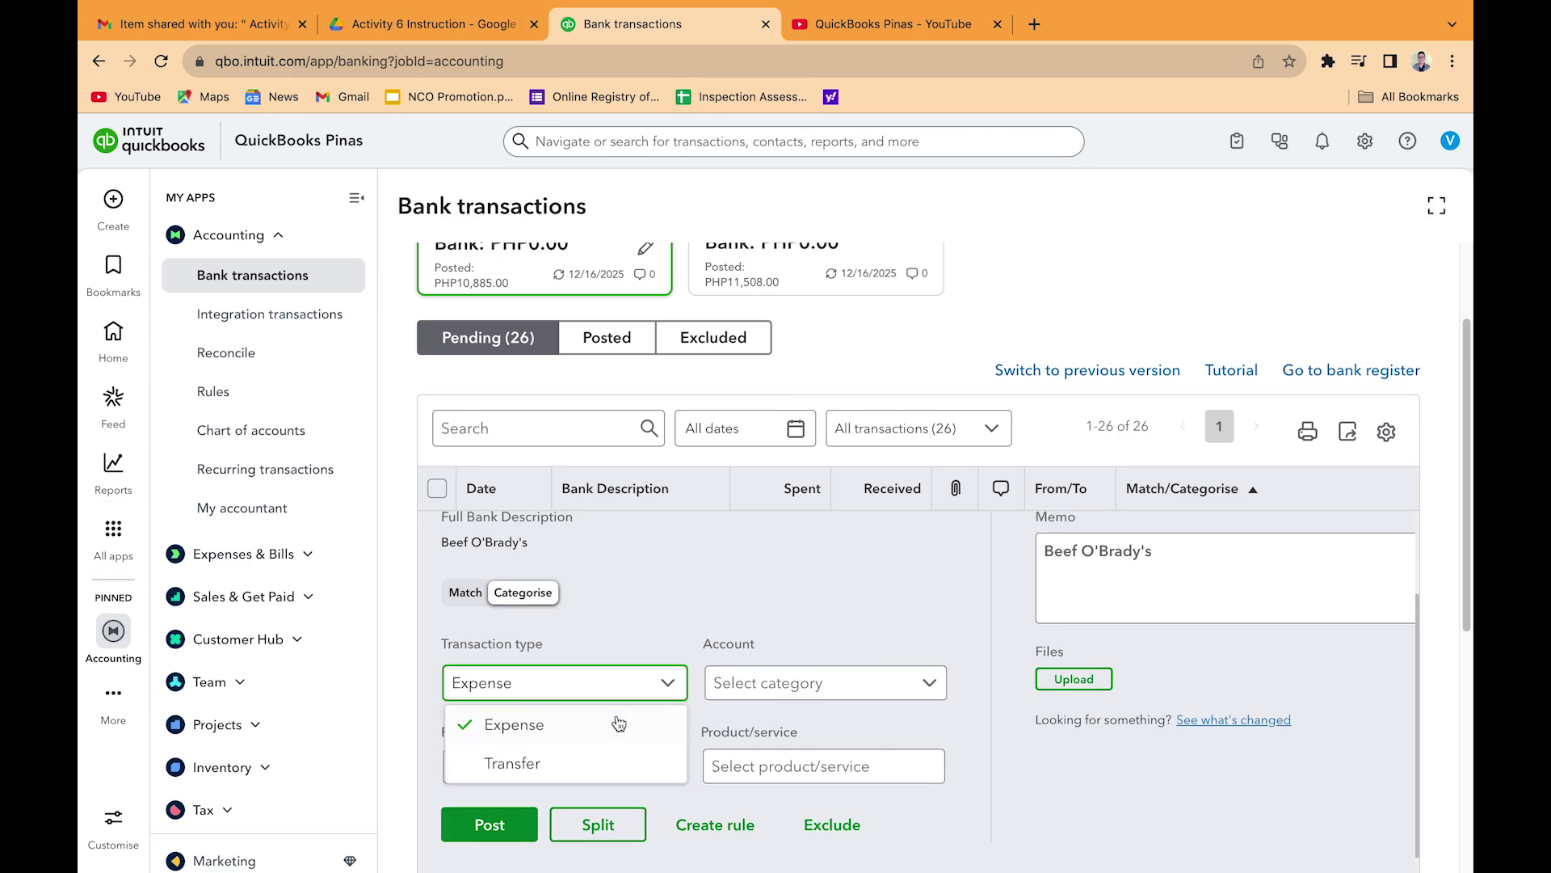
{"action": "left_click", "coordinate": [691, 616]}
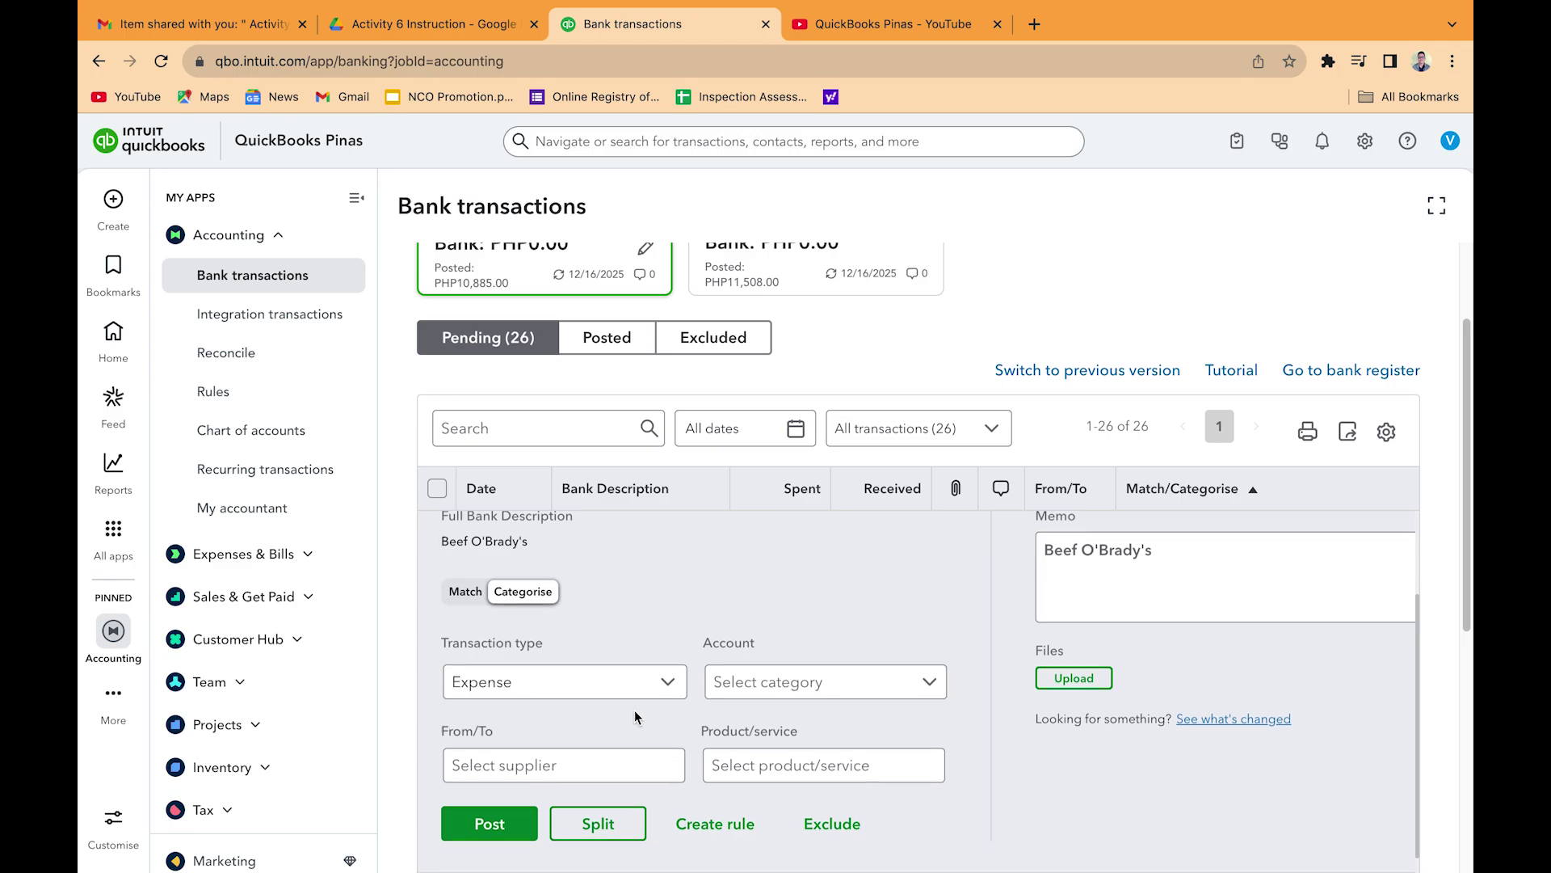
{"action": "scroll", "coordinate": [581, 731], "scroll_direction": "down", "scroll_amount": 1}
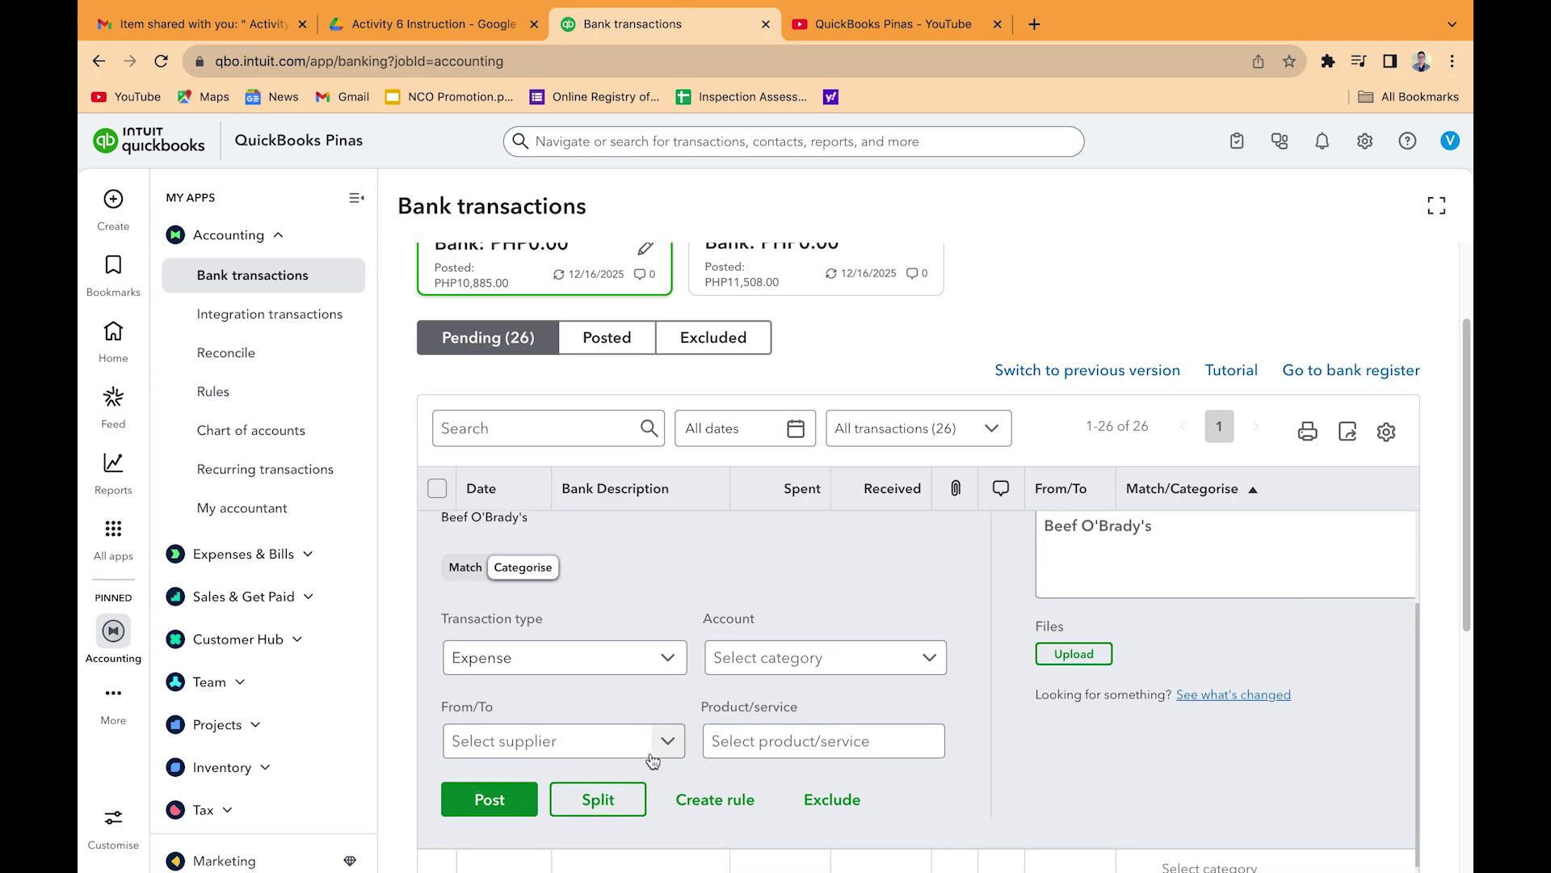
{"action": "left_click", "coordinate": [930, 659]}
{"action": "scroll", "coordinate": [876, 554], "scroll_direction": "down", "scroll_amount": 5}
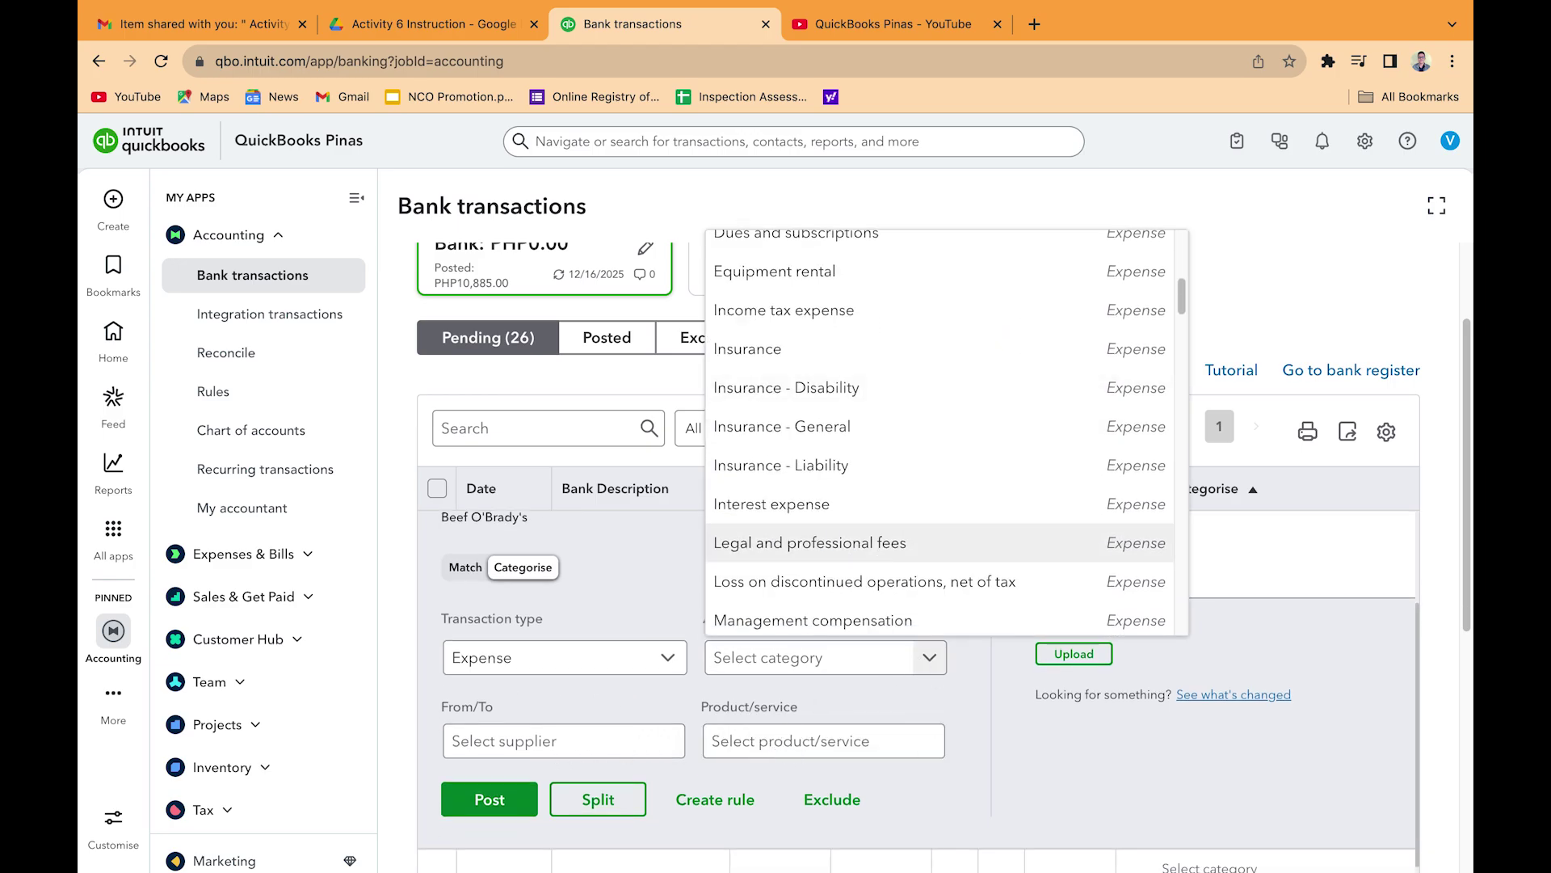
{"action": "type", "text": "ask"}
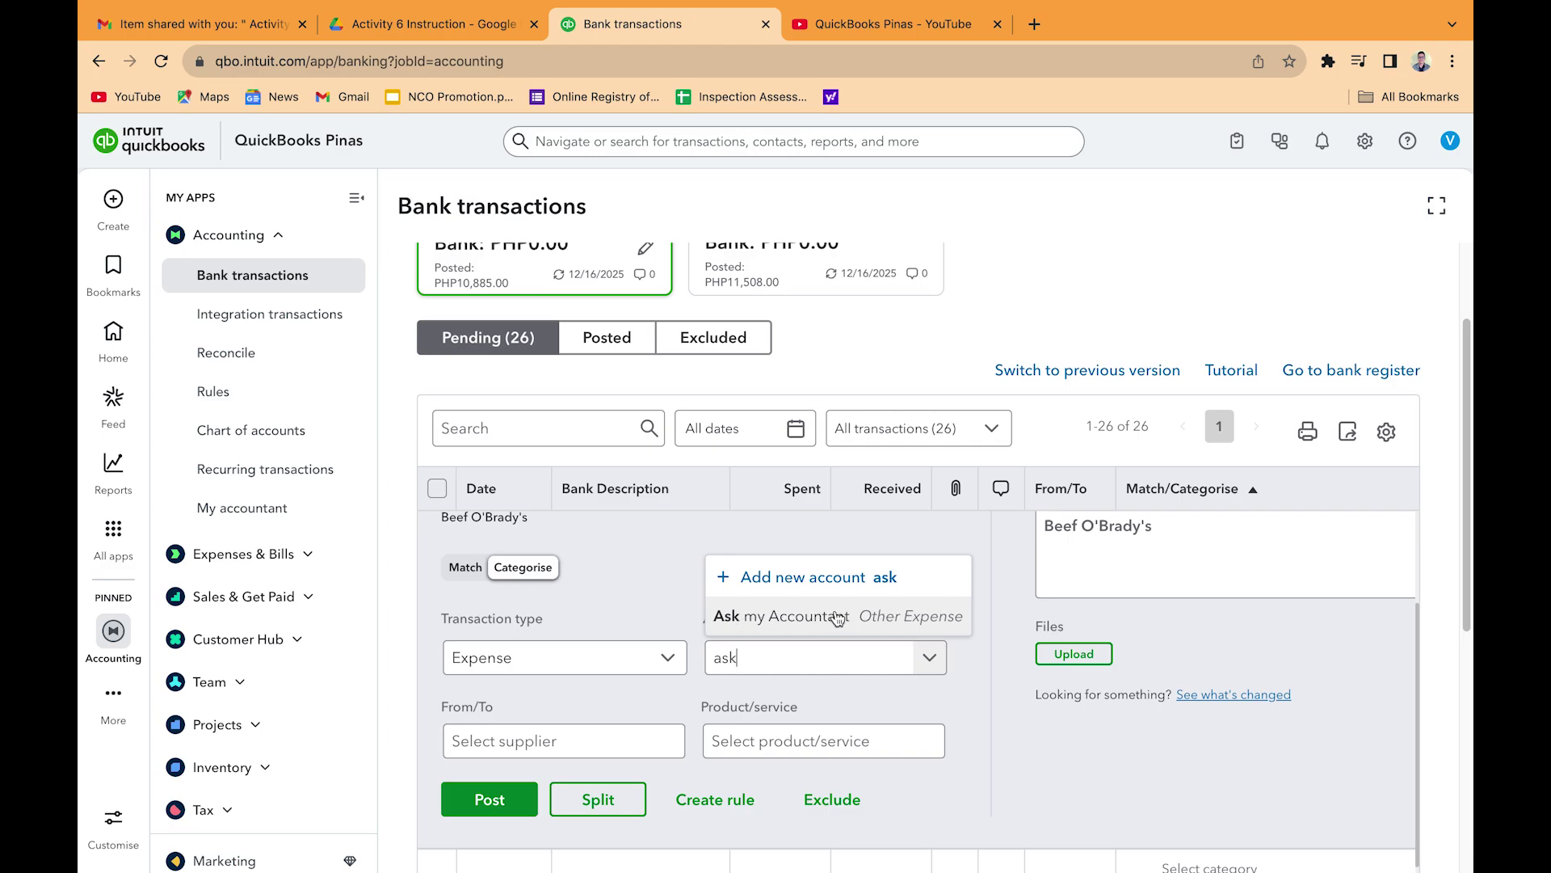
{"action": "left_click", "coordinate": [667, 555]}
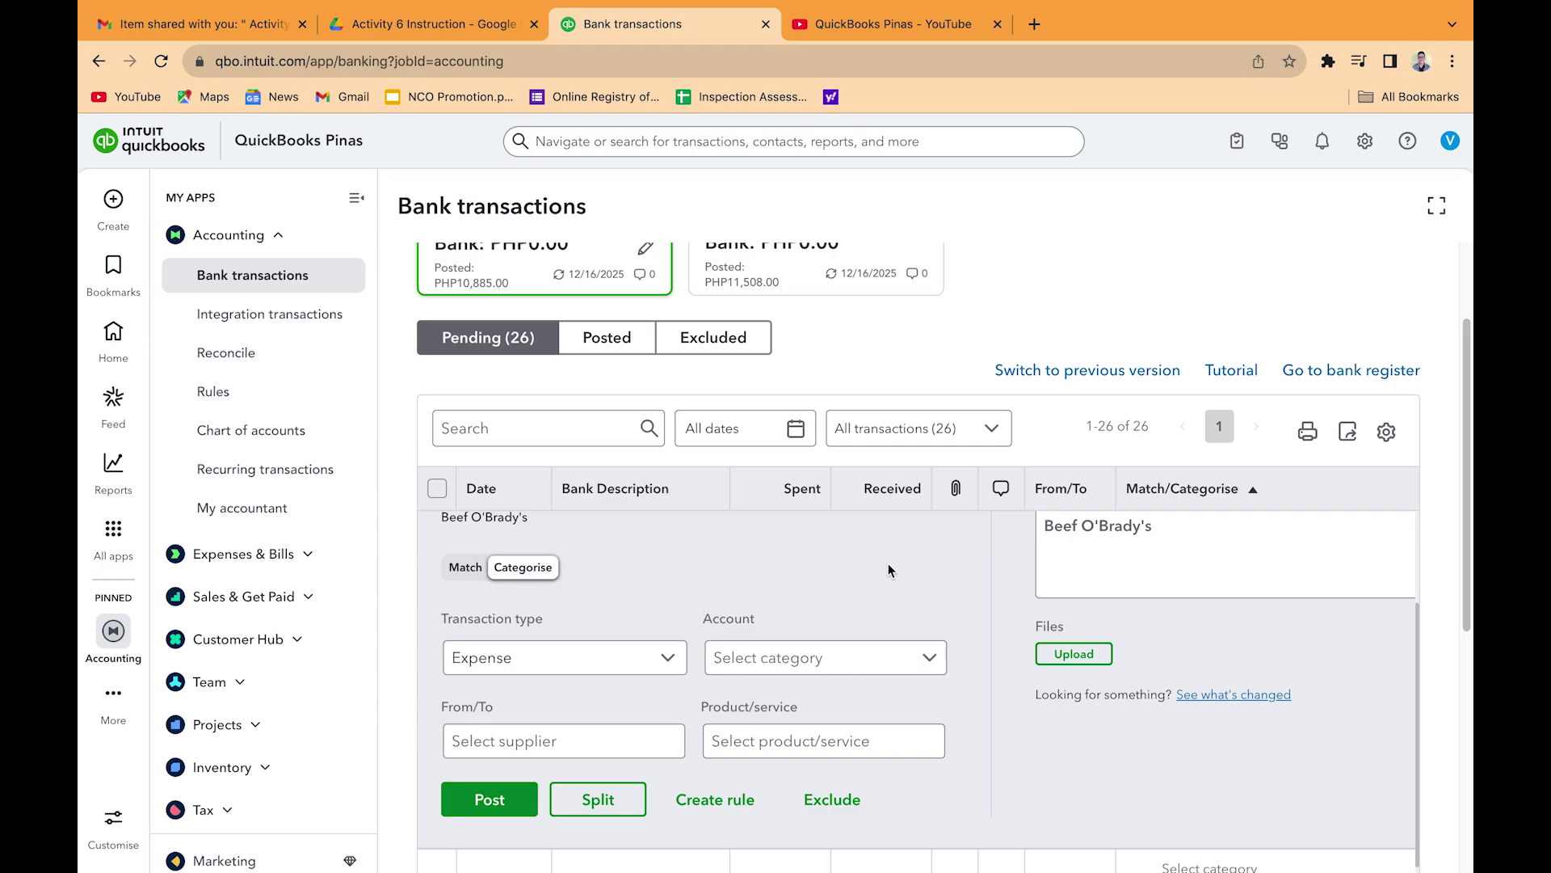
Review the Beef O'Brady's categorisation details and view the available suppliers without choosing one.
{"action": "scroll", "coordinate": [730, 555], "scroll_direction": "down", "scroll_amount": 1}
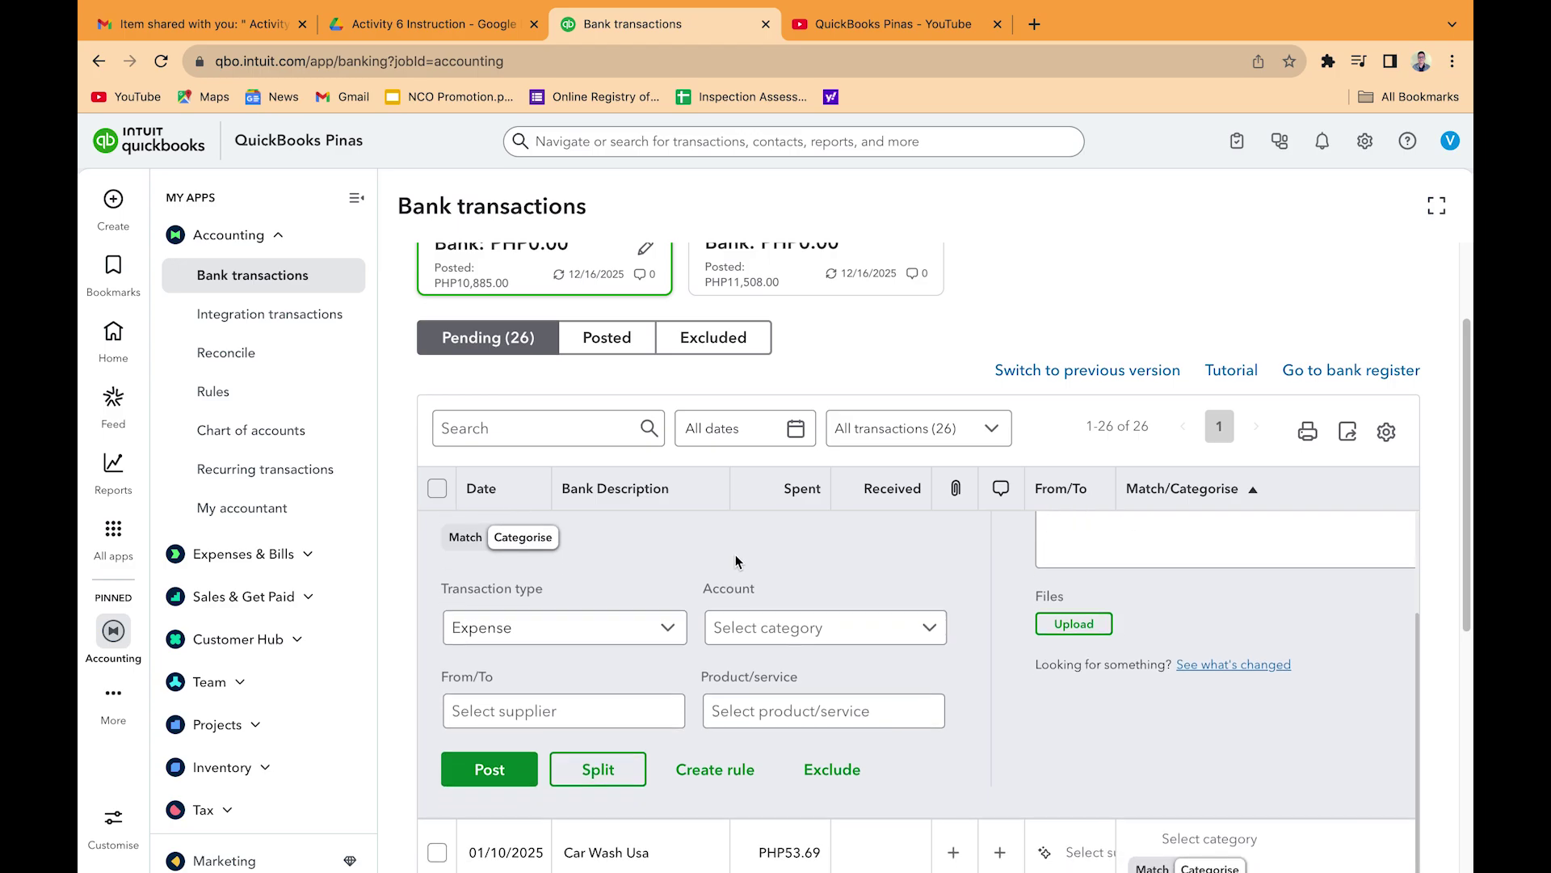
{"action": "scroll", "coordinate": [1031, 596], "scroll_direction": "up", "scroll_amount": 2}
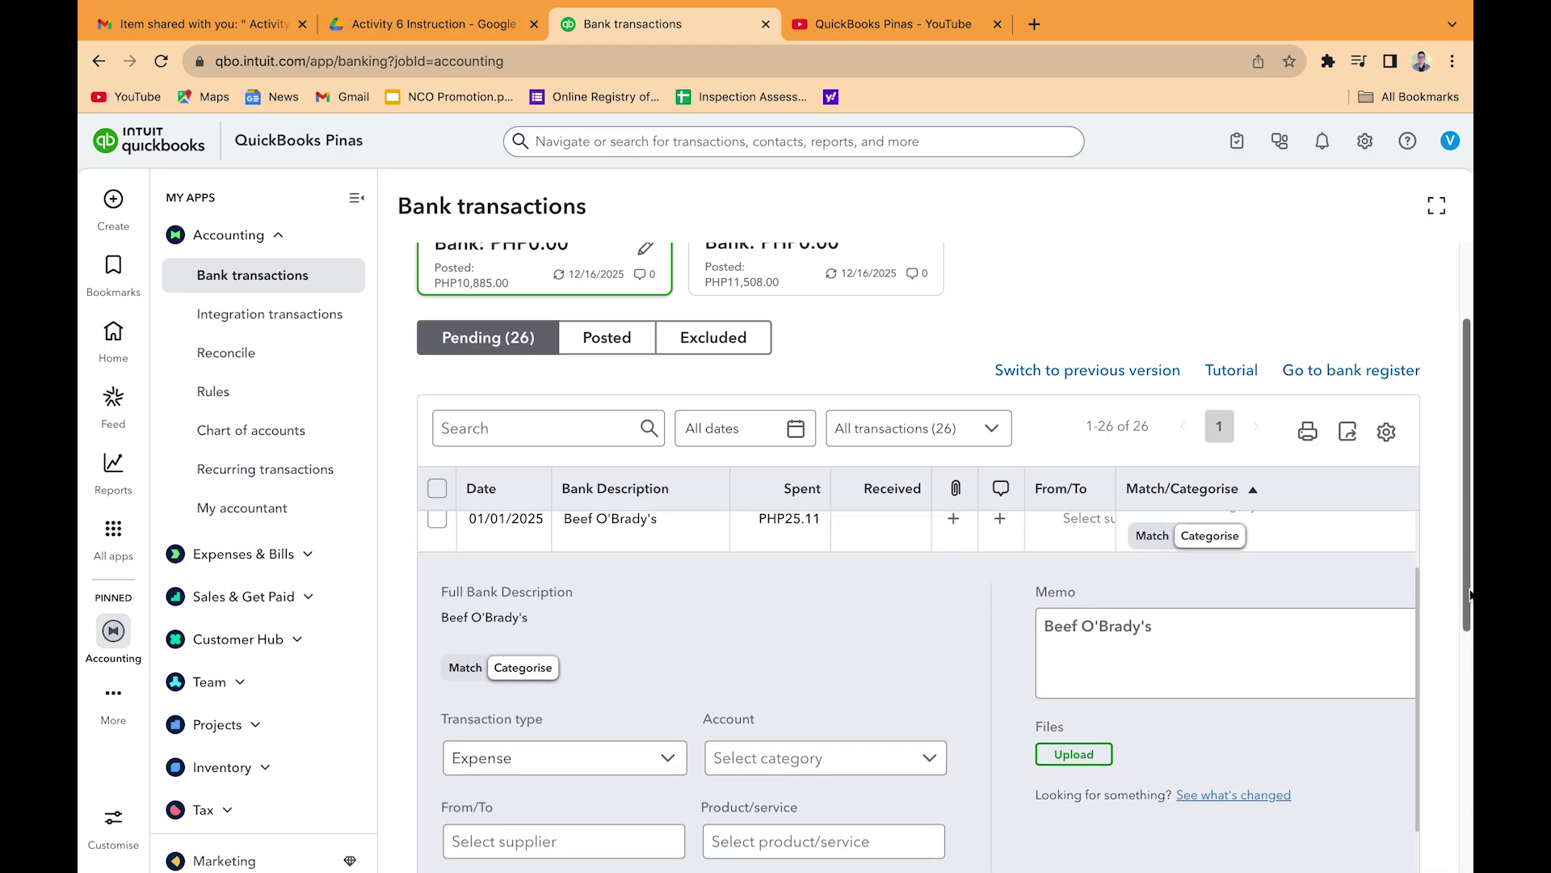
{"action": "scroll", "coordinate": [889, 565], "scroll_direction": "down", "scroll_amount": 1}
{"action": "scroll", "coordinate": [817, 662], "scroll_direction": "up", "scroll_amount": 2}
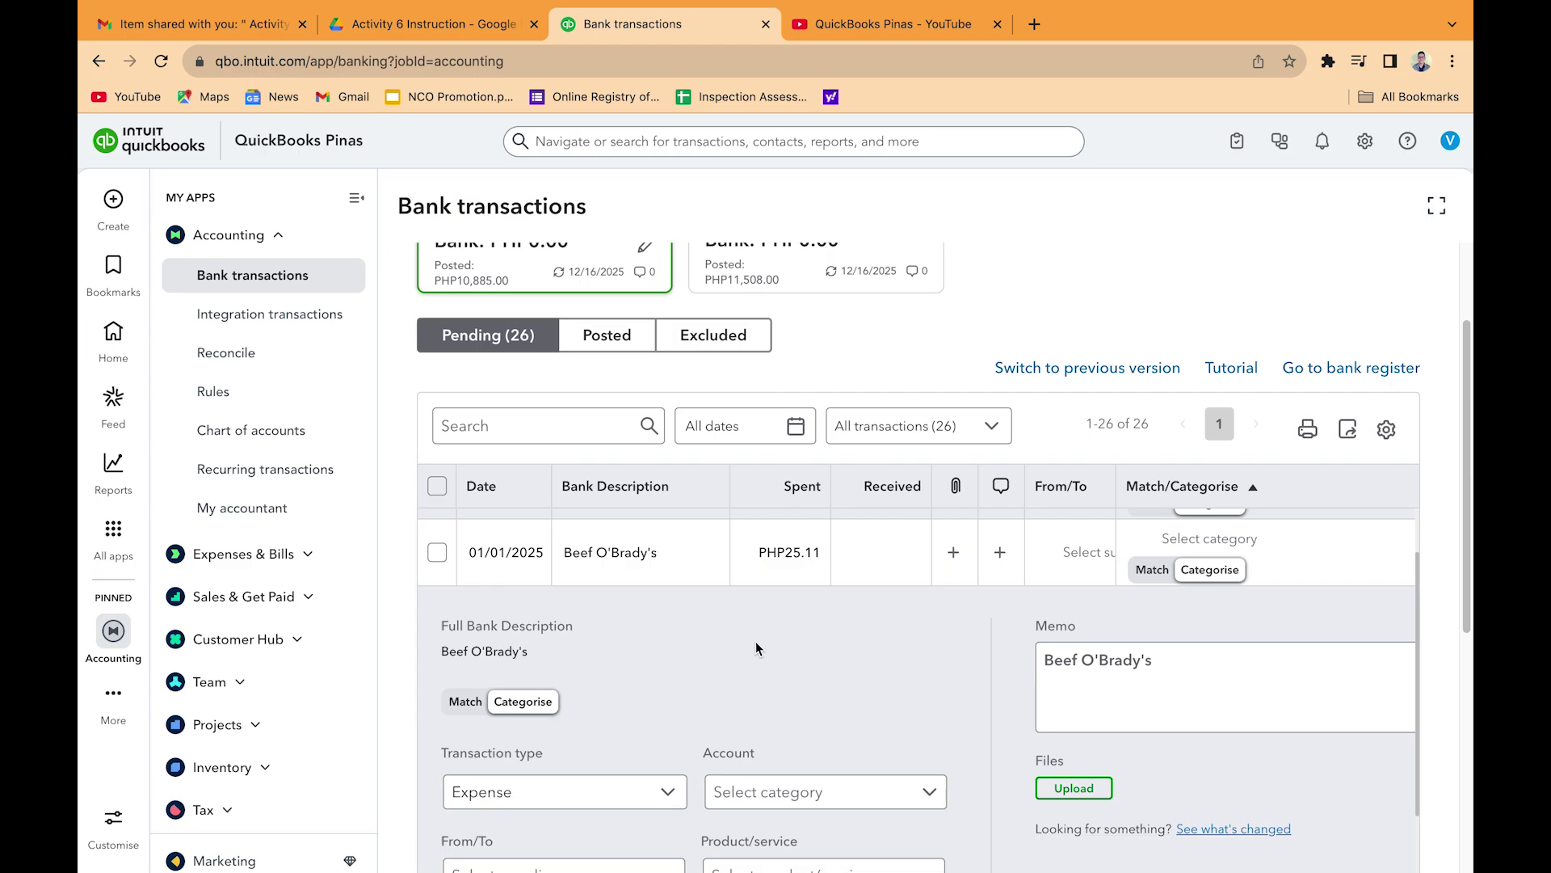
{"action": "scroll", "coordinate": [824, 673], "scroll_direction": "down", "scroll_amount": 1}
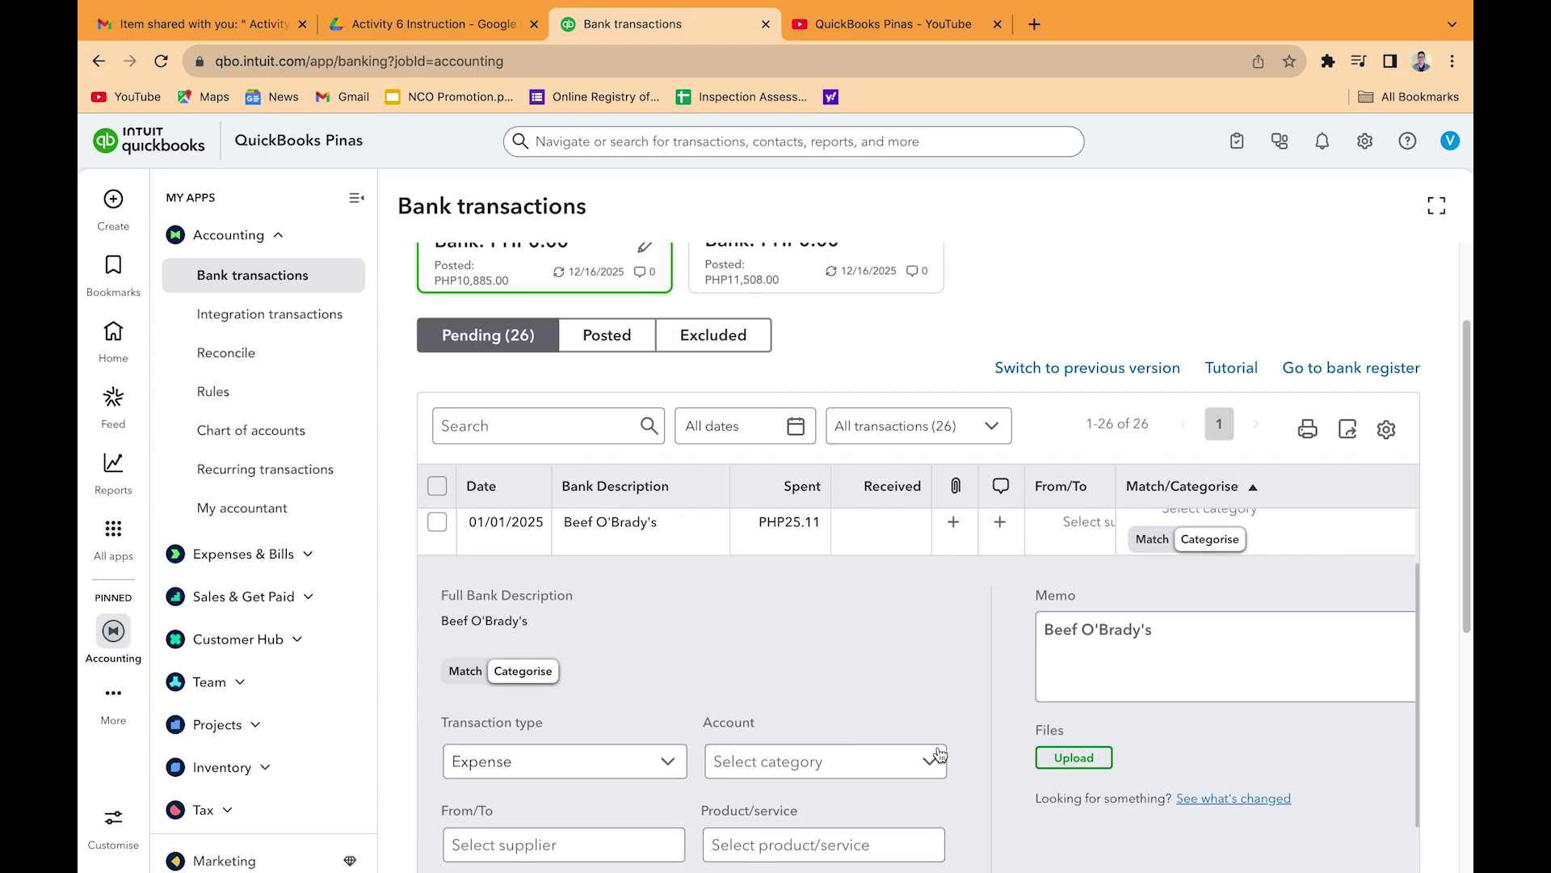
{"action": "scroll", "coordinate": [921, 720], "scroll_direction": "down", "scroll_amount": 4}
{"action": "scroll", "coordinate": [921, 703], "scroll_direction": "up", "scroll_amount": 2}
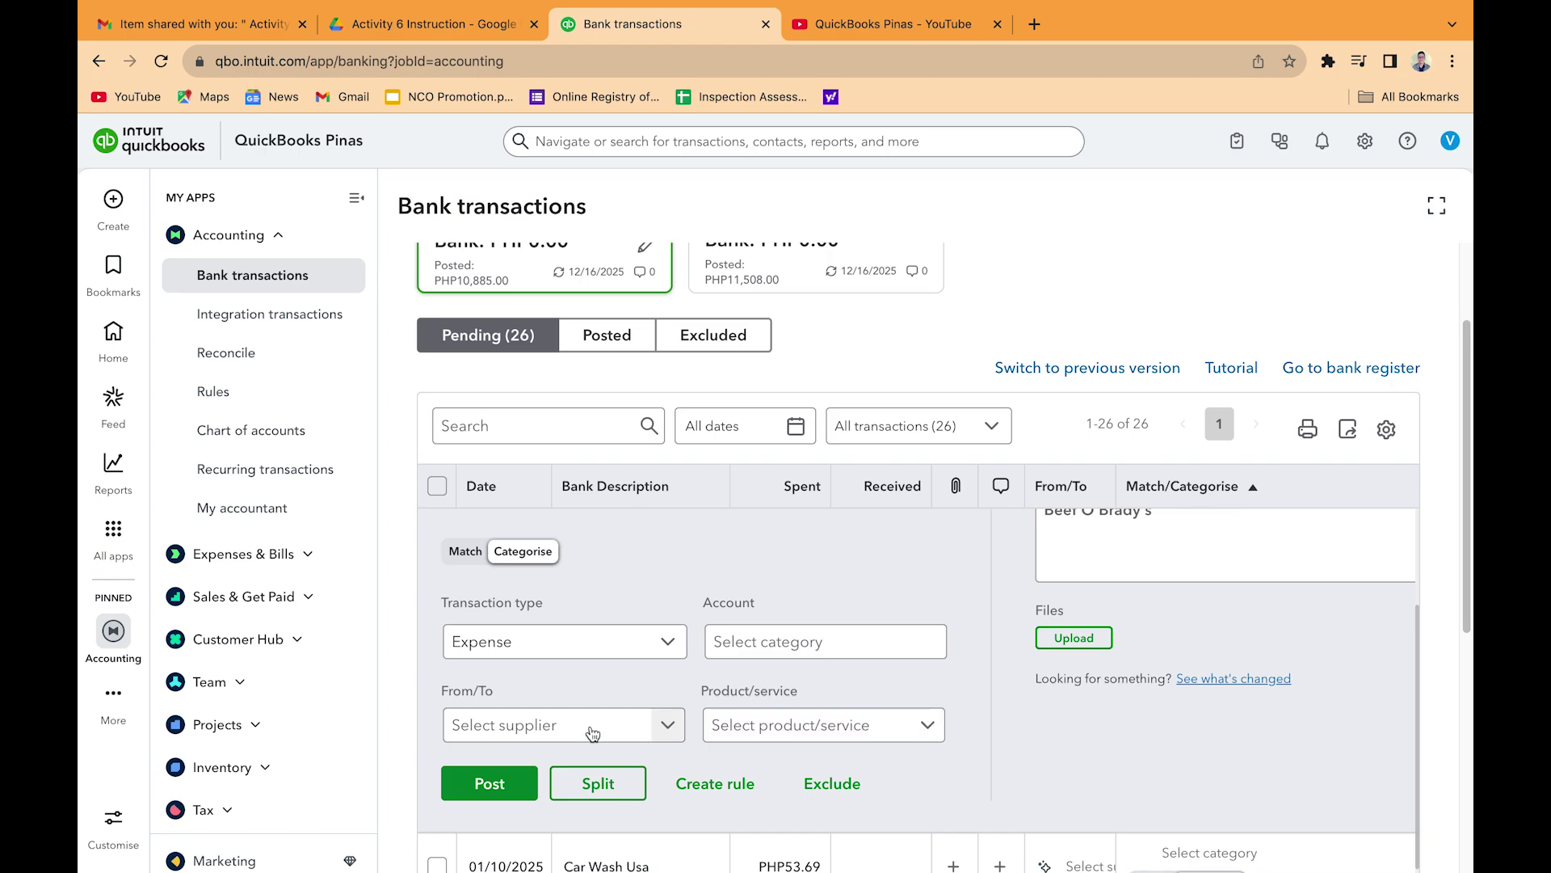
{"action": "left_click", "coordinate": [670, 727]}
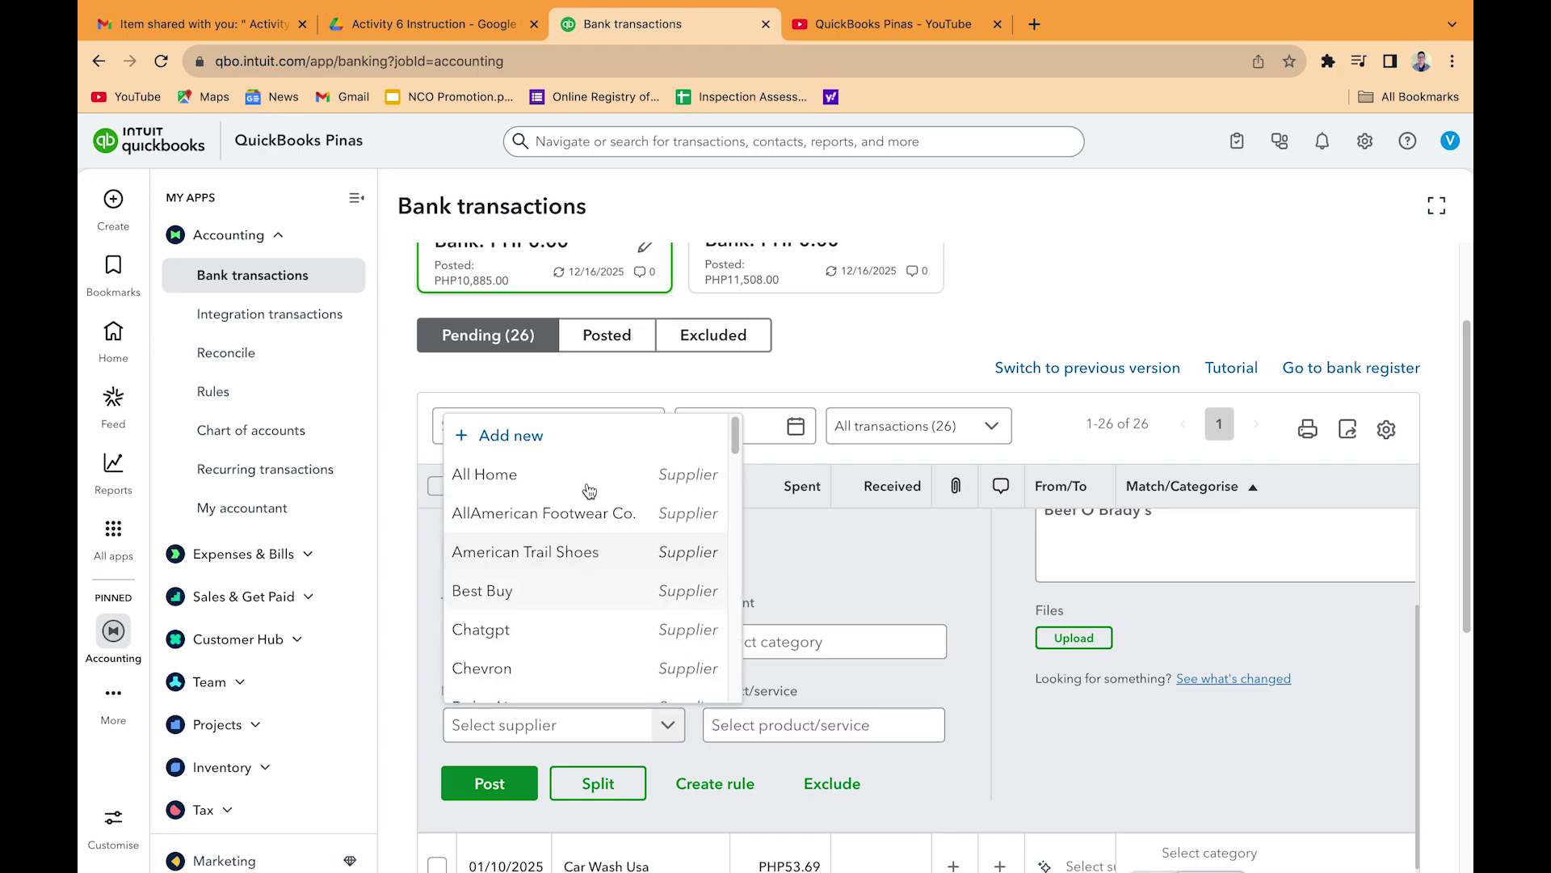
{"action": "left_click", "coordinate": [820, 557]}
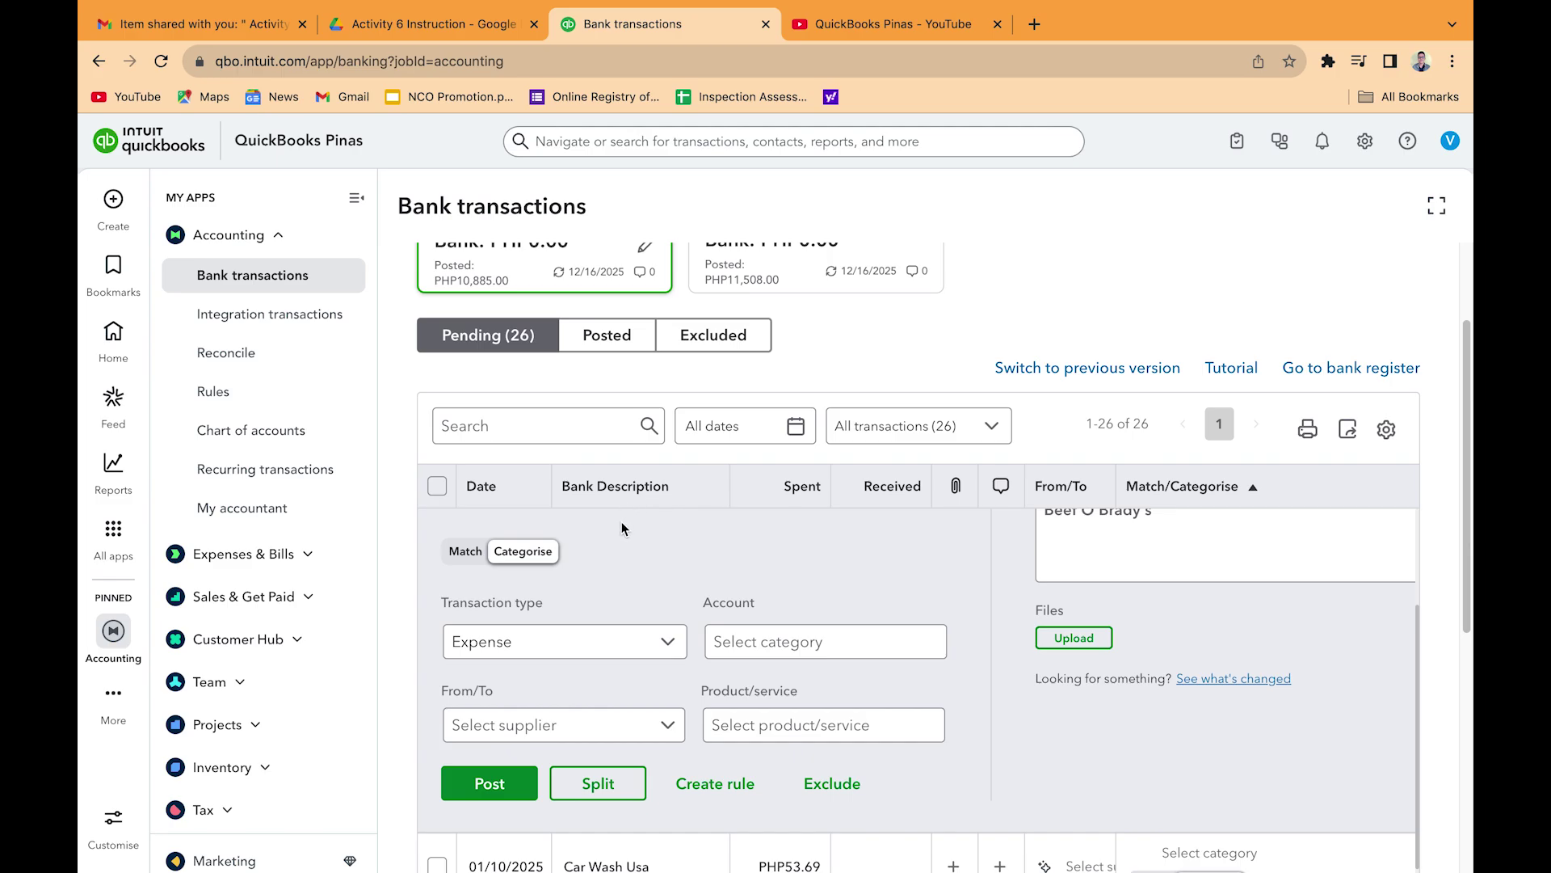
Compare the Beef O'Brady's entry with the surrounding pending transactions and collapse its details.
{"action": "scroll", "coordinate": [614, 550], "scroll_direction": "up", "scroll_amount": 3}
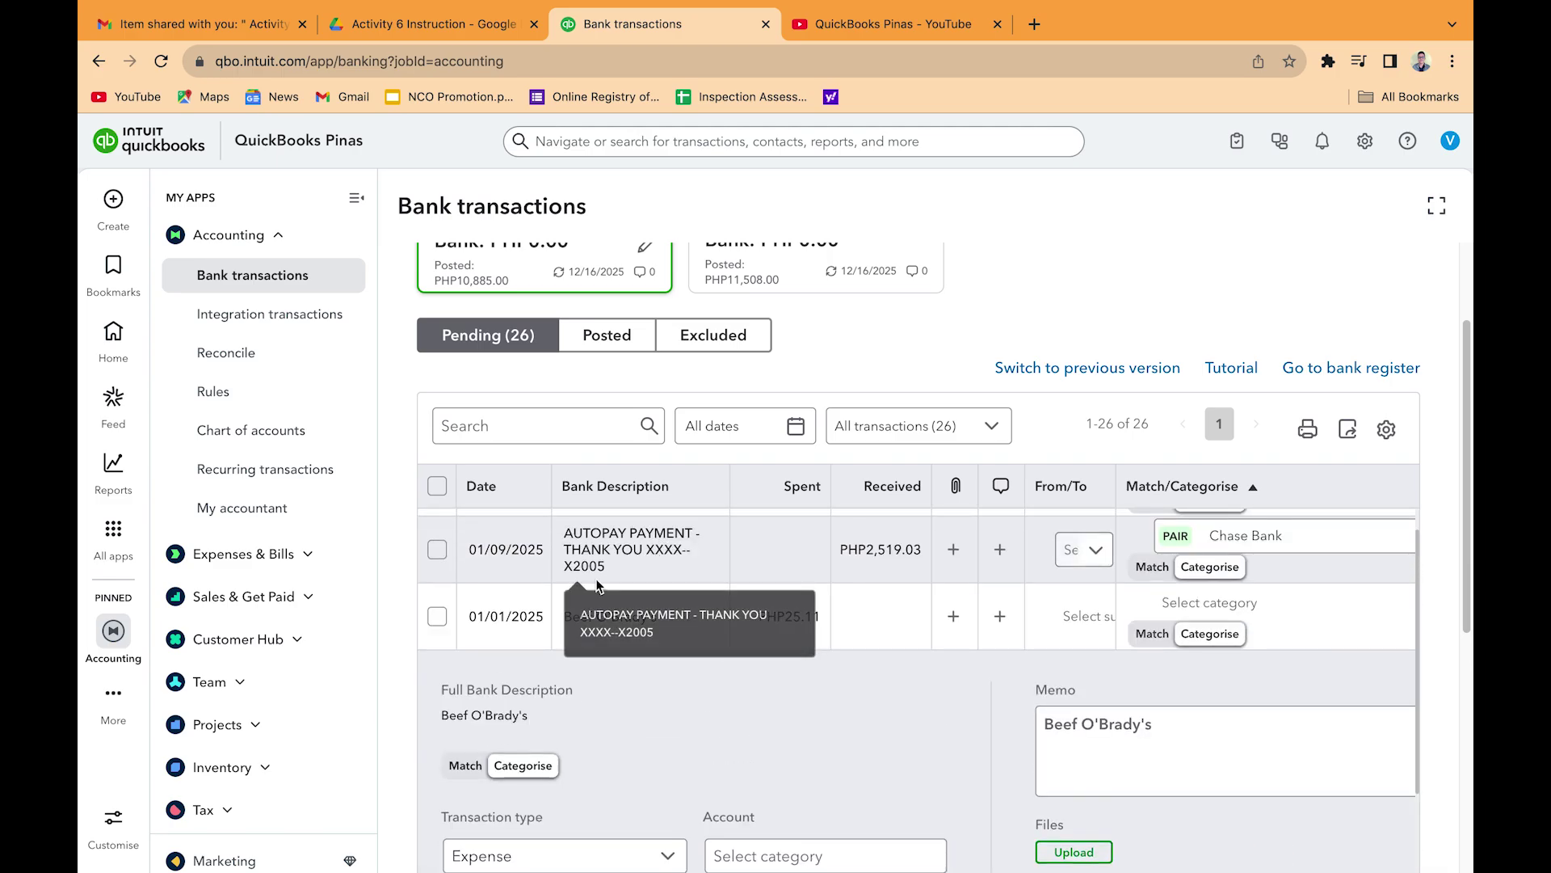
{"action": "scroll", "coordinate": [614, 666], "scroll_direction": "down", "scroll_amount": 2}
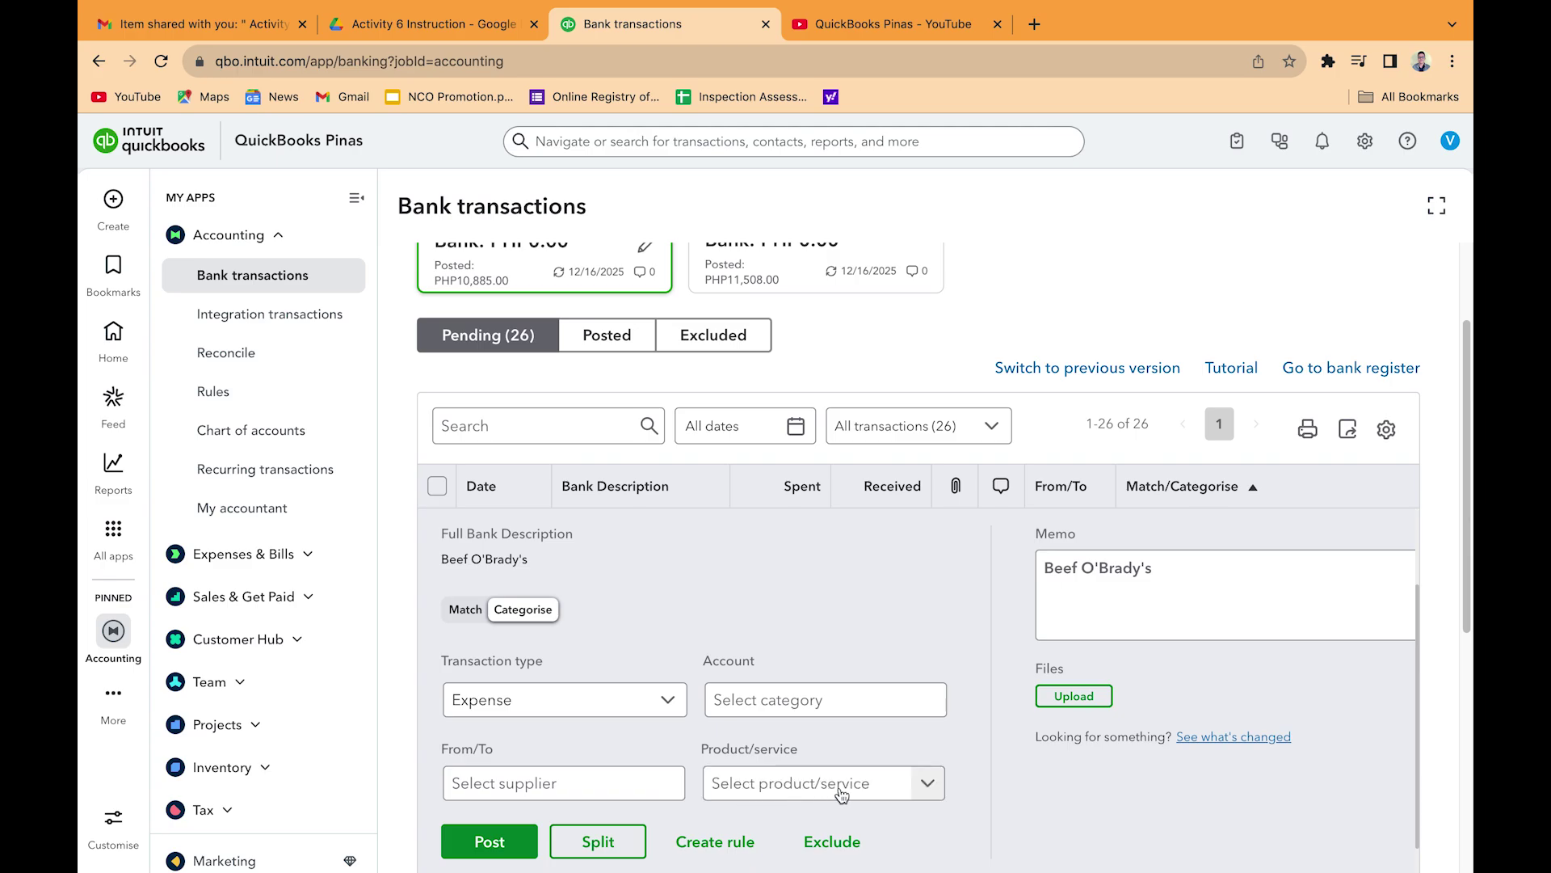
{"action": "scroll", "coordinate": [847, 681], "scroll_direction": "down", "scroll_amount": 5}
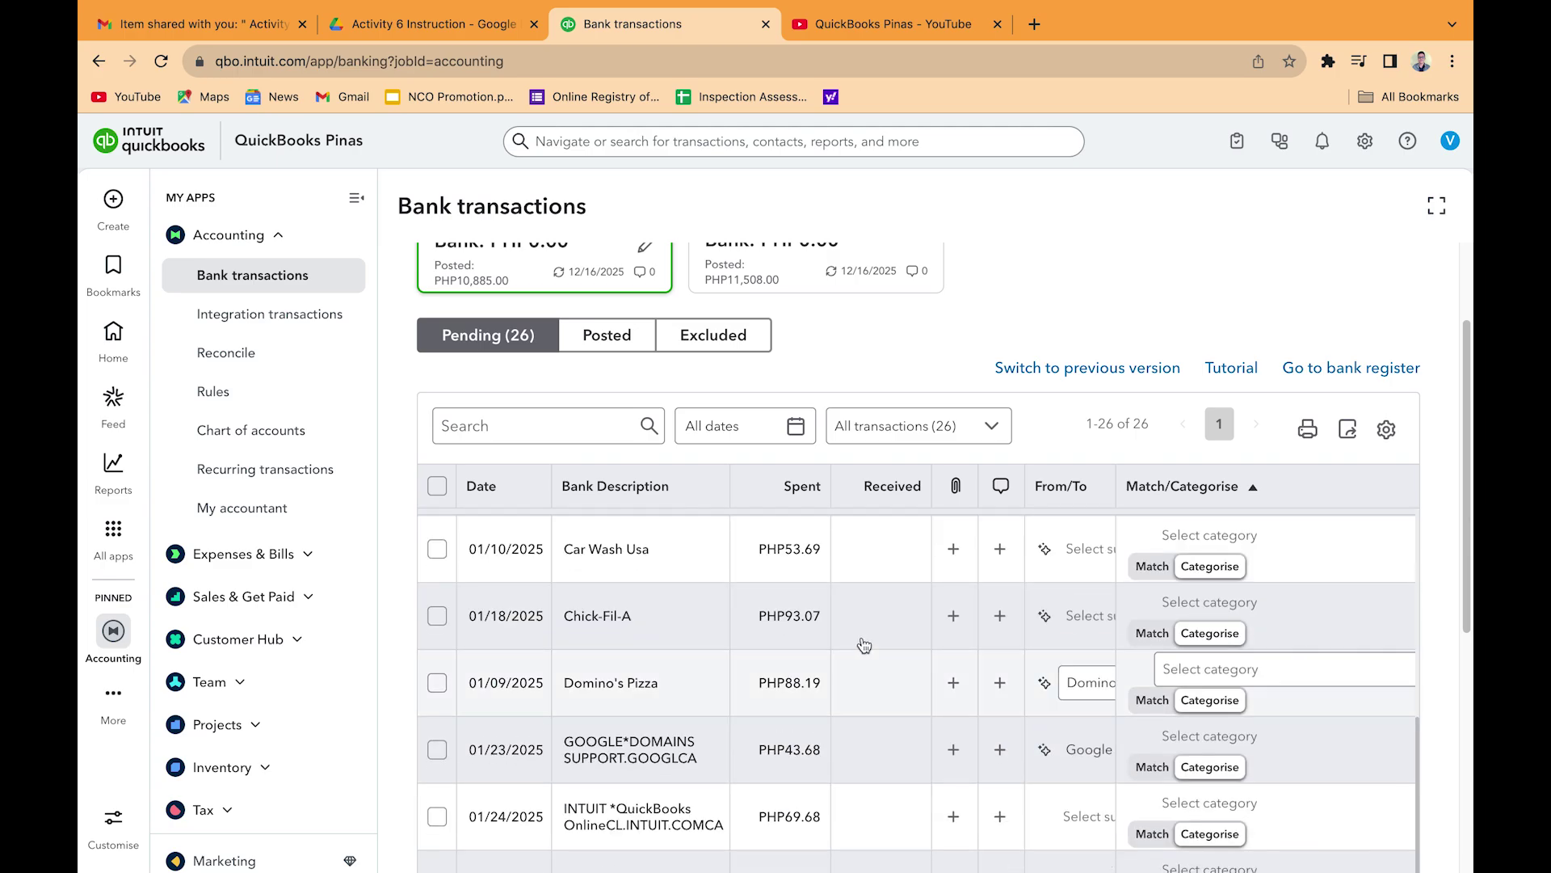
{"action": "scroll", "coordinate": [848, 679], "scroll_direction": "down", "scroll_amount": 5}
{"action": "scroll", "coordinate": [877, 636], "scroll_direction": "up", "scroll_amount": 10}
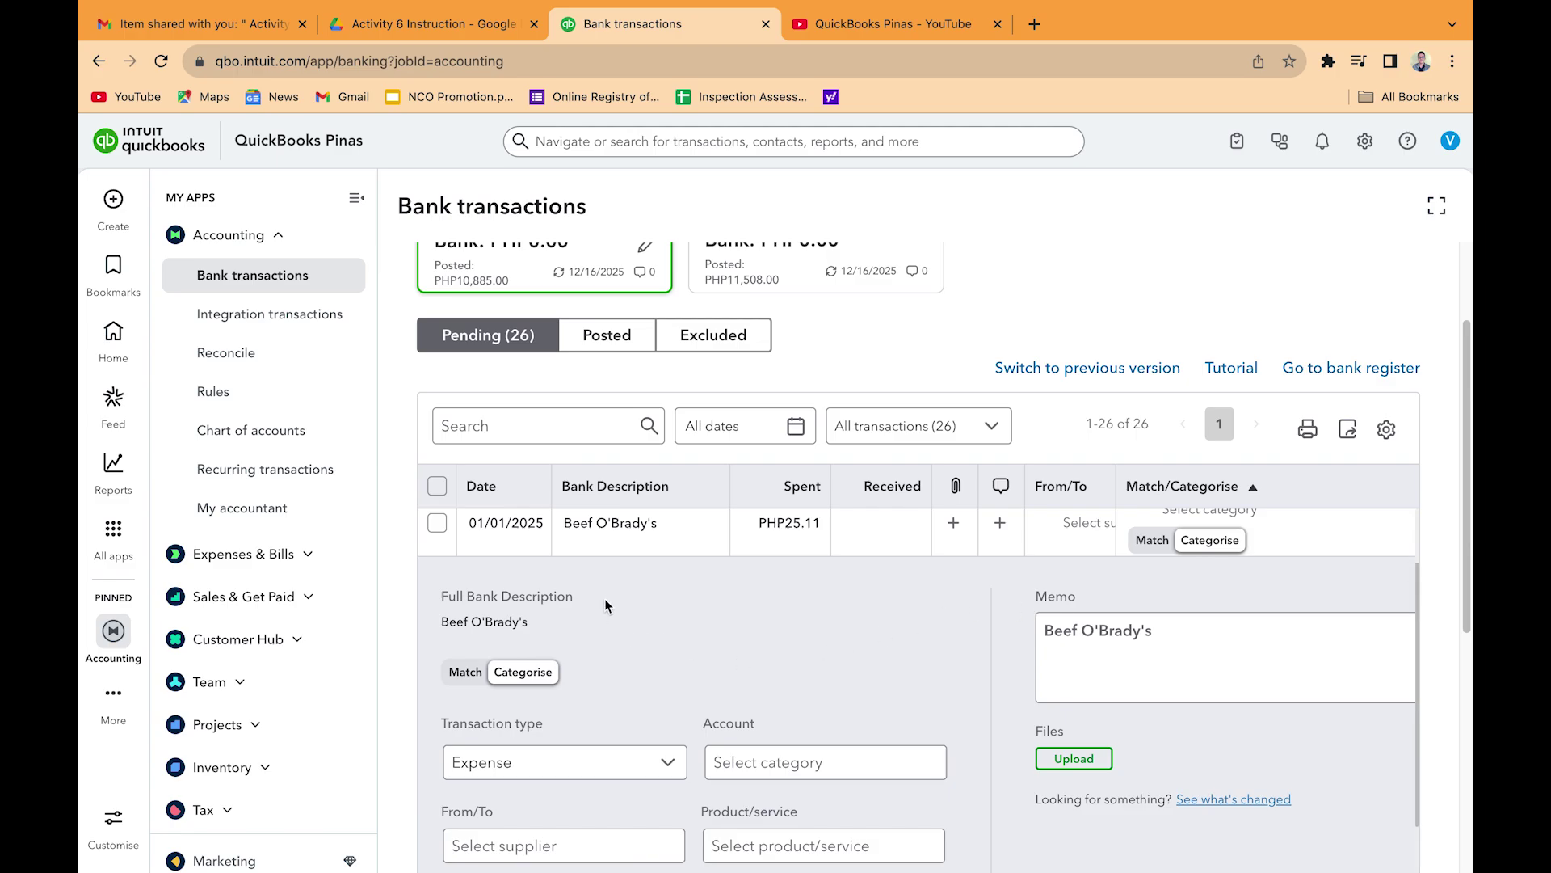
{"action": "left_click", "coordinate": [671, 531]}
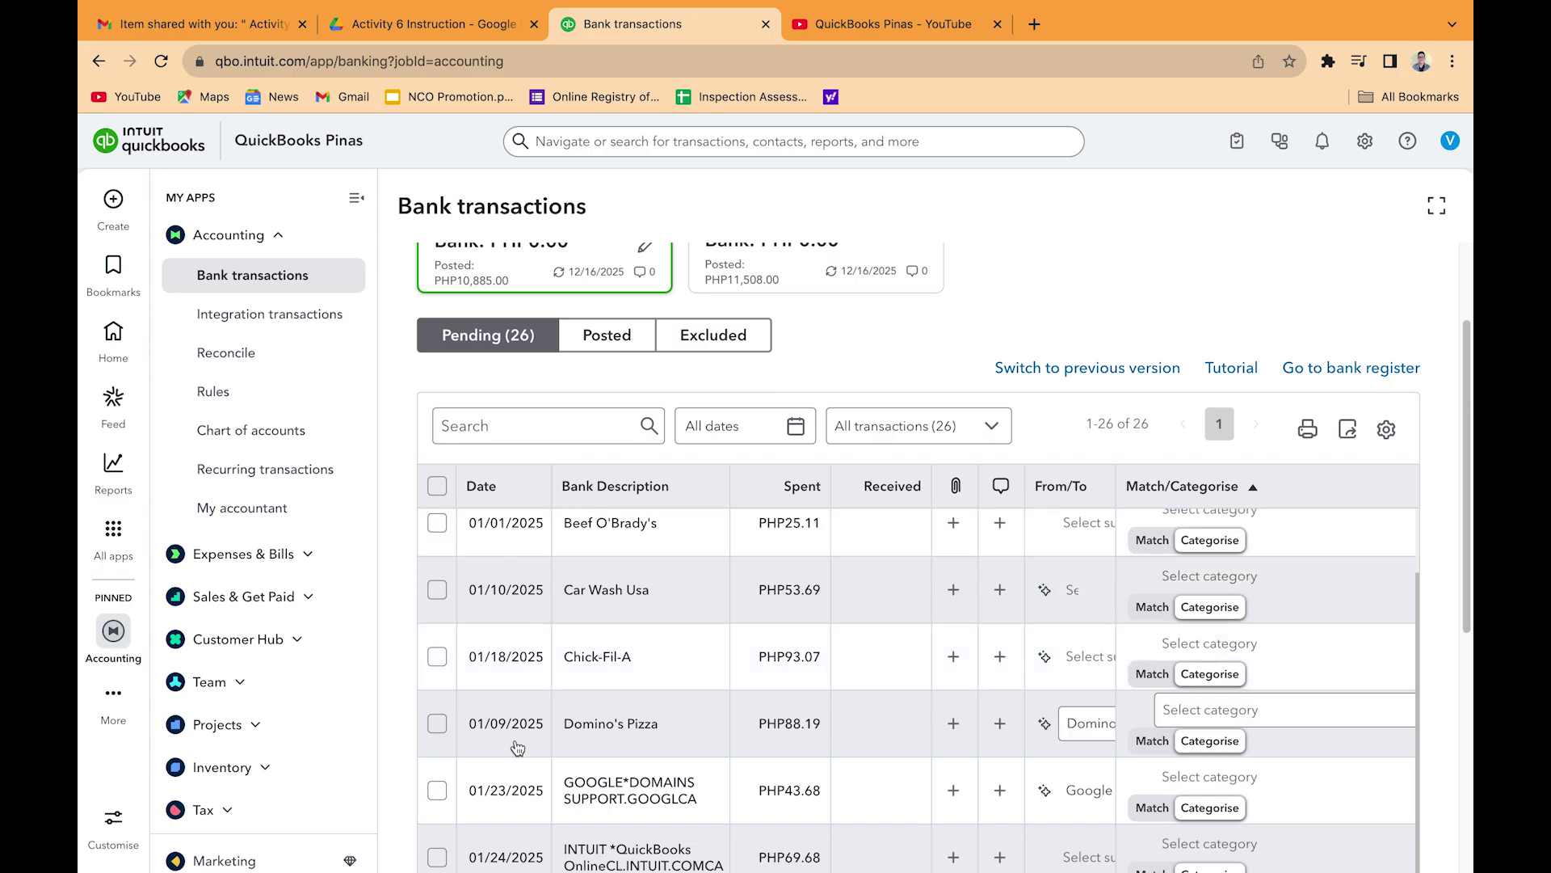
Sort the pending Citi Credit Card transactions by date in ascending order and look through their suggested categories.
{"action": "left_click", "coordinate": [516, 489]}
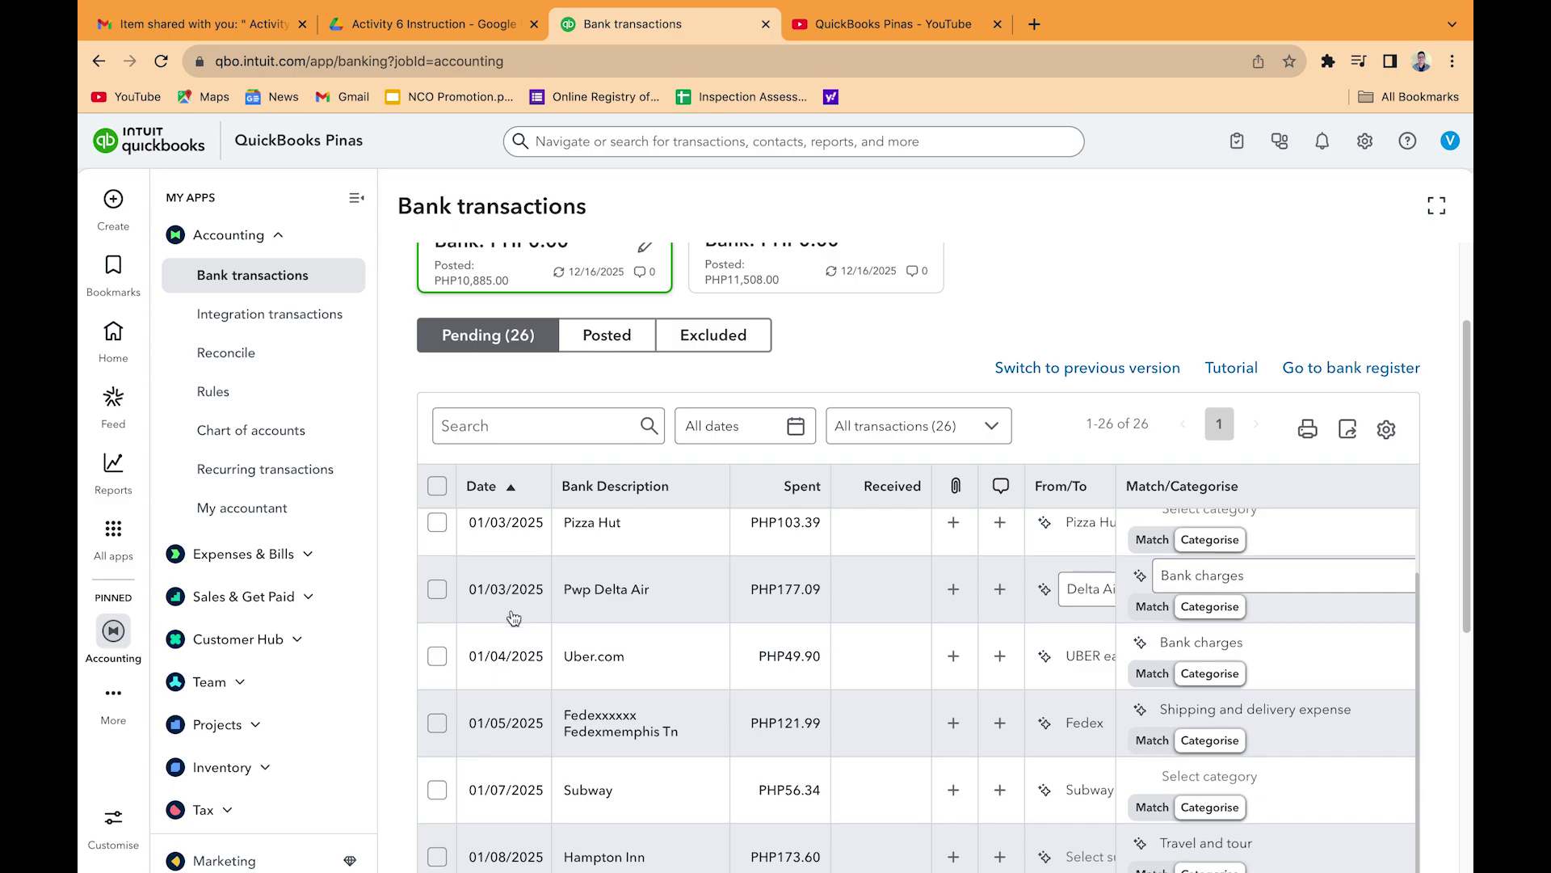
{"action": "scroll", "coordinate": [517, 620], "scroll_direction": "up", "scroll_amount": 2}
{"action": "scroll", "coordinate": [517, 620], "scroll_direction": "up", "scroll_amount": 1}
{"action": "scroll", "coordinate": [520, 619], "scroll_direction": "down", "scroll_amount": 2}
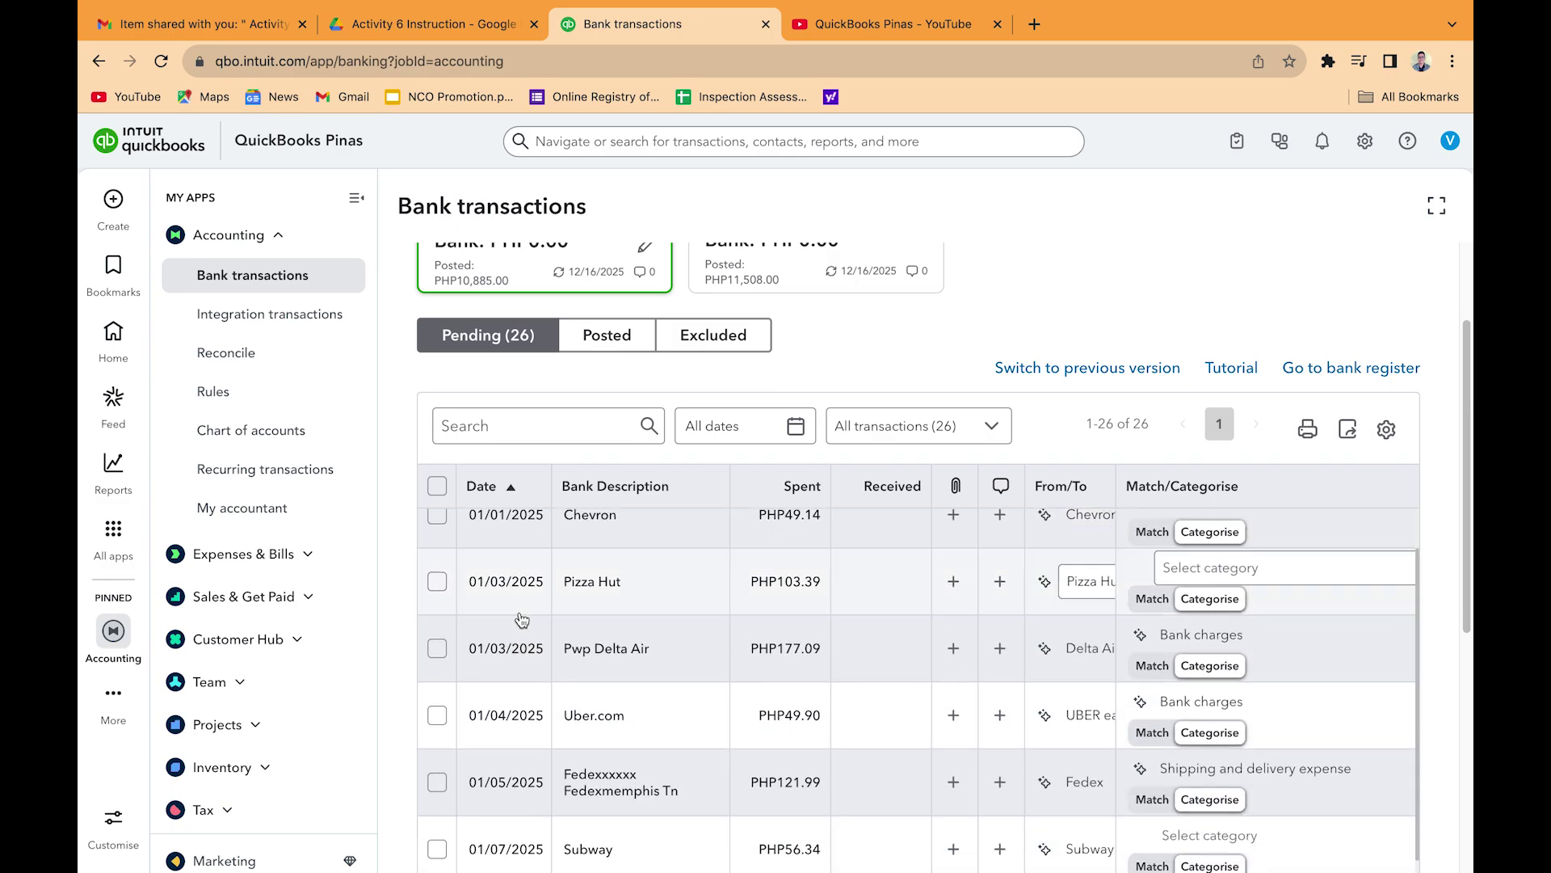
{"action": "scroll", "coordinate": [521, 619], "scroll_direction": "down", "scroll_amount": 5}
{"action": "scroll", "coordinate": [590, 764], "scroll_direction": "down", "scroll_amount": 6}
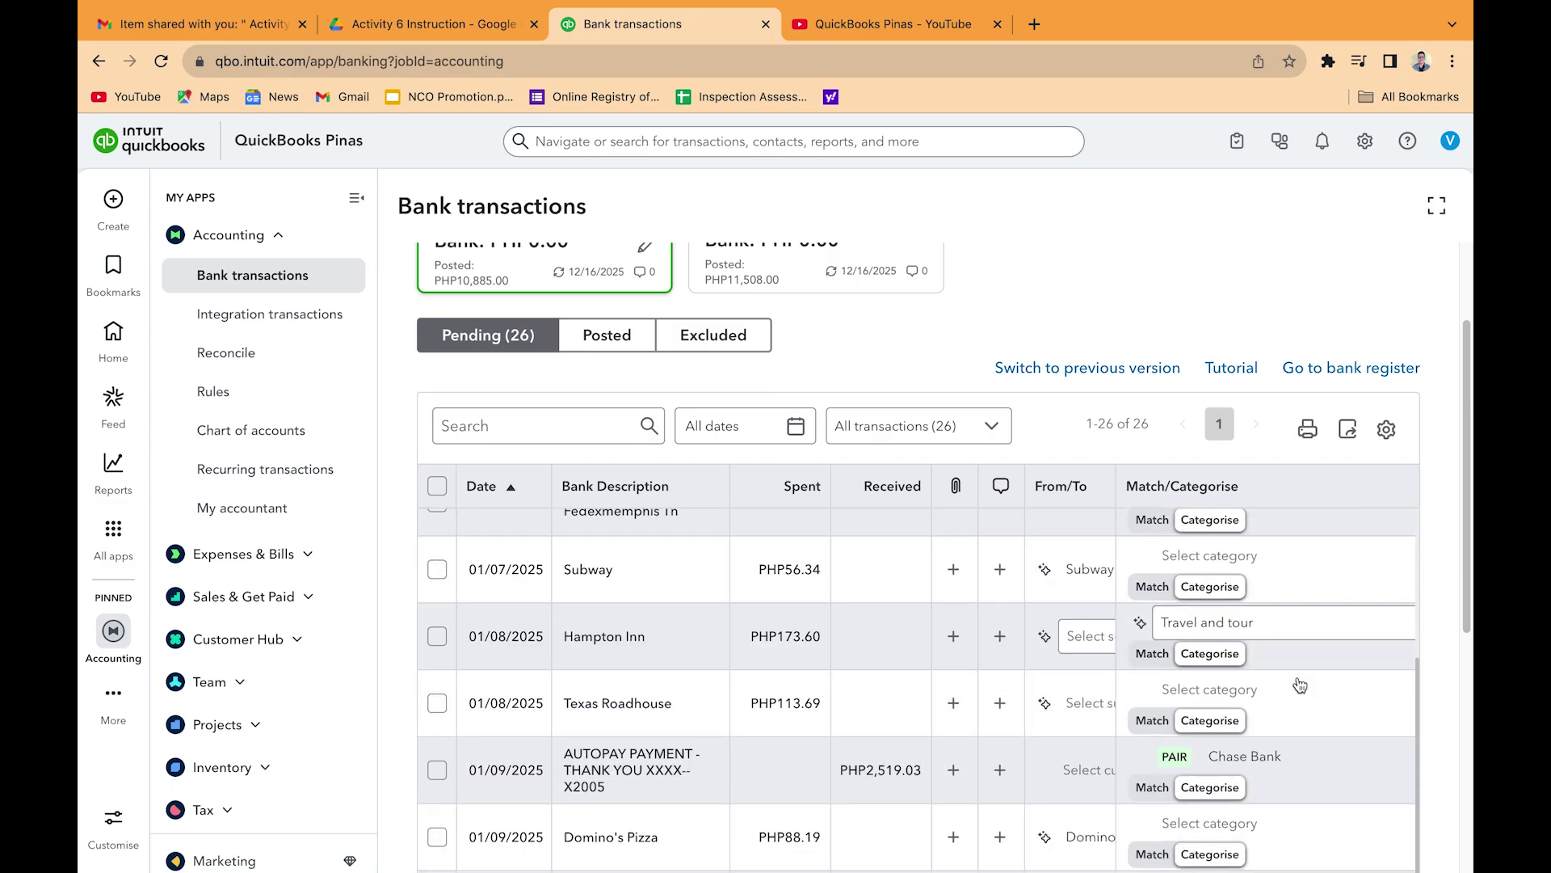
{"action": "scroll", "coordinate": [1294, 681], "scroll_direction": "down", "scroll_amount": 6}
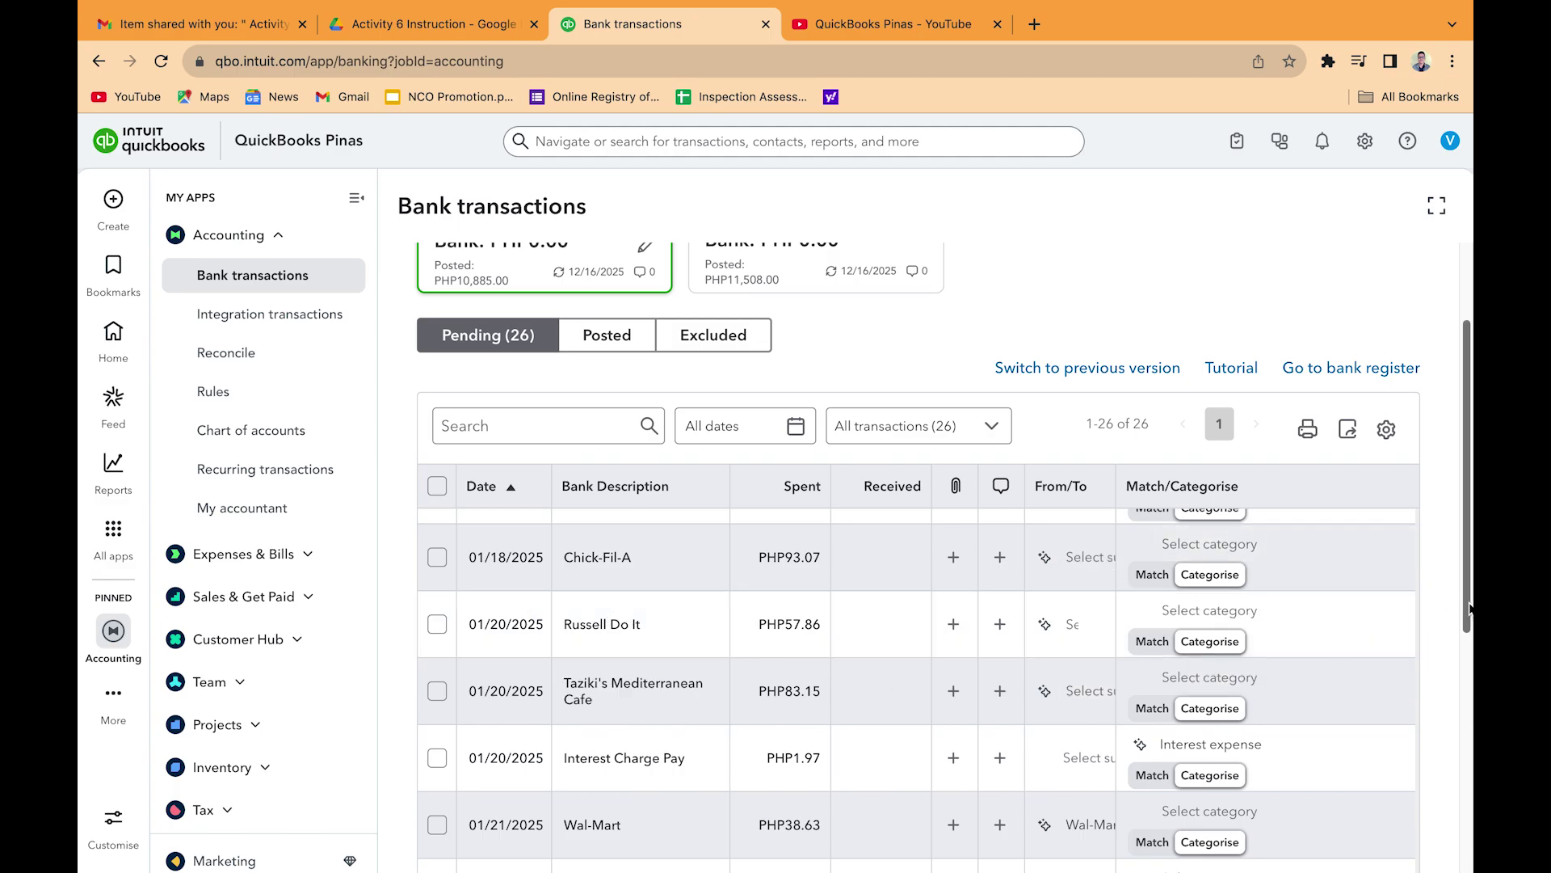
{"action": "left_click_drag", "start_coordinate": [1466, 606], "coordinate": [1465, 531]}
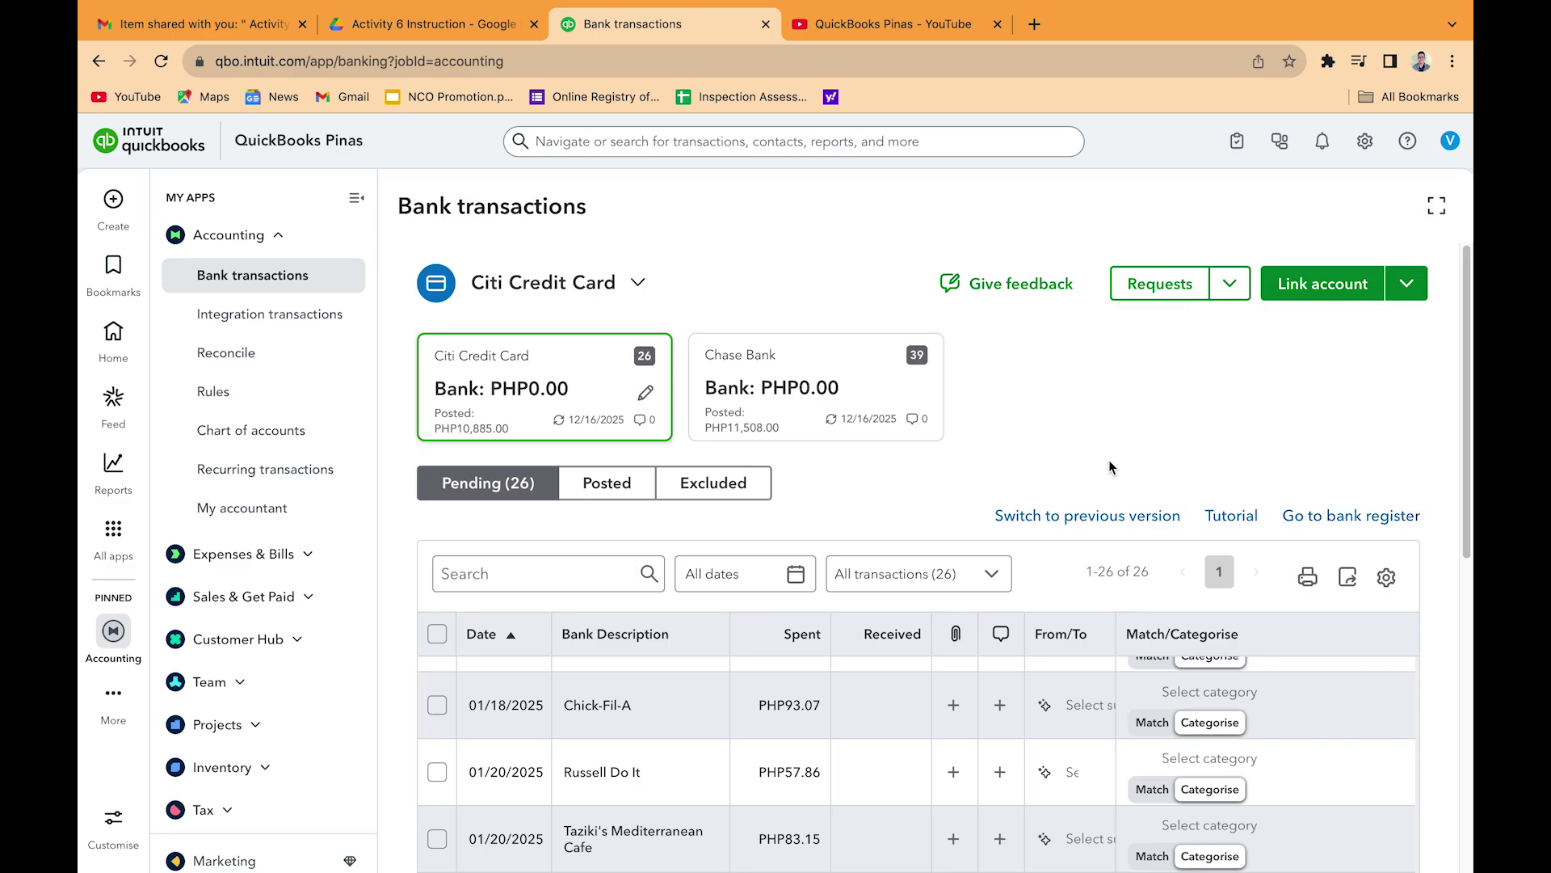
{"action": "scroll", "coordinate": [1110, 459], "scroll_direction": "down", "scroll_amount": 1}
{"action": "scroll", "coordinate": [1110, 467], "scroll_direction": "down", "scroll_amount": 2}
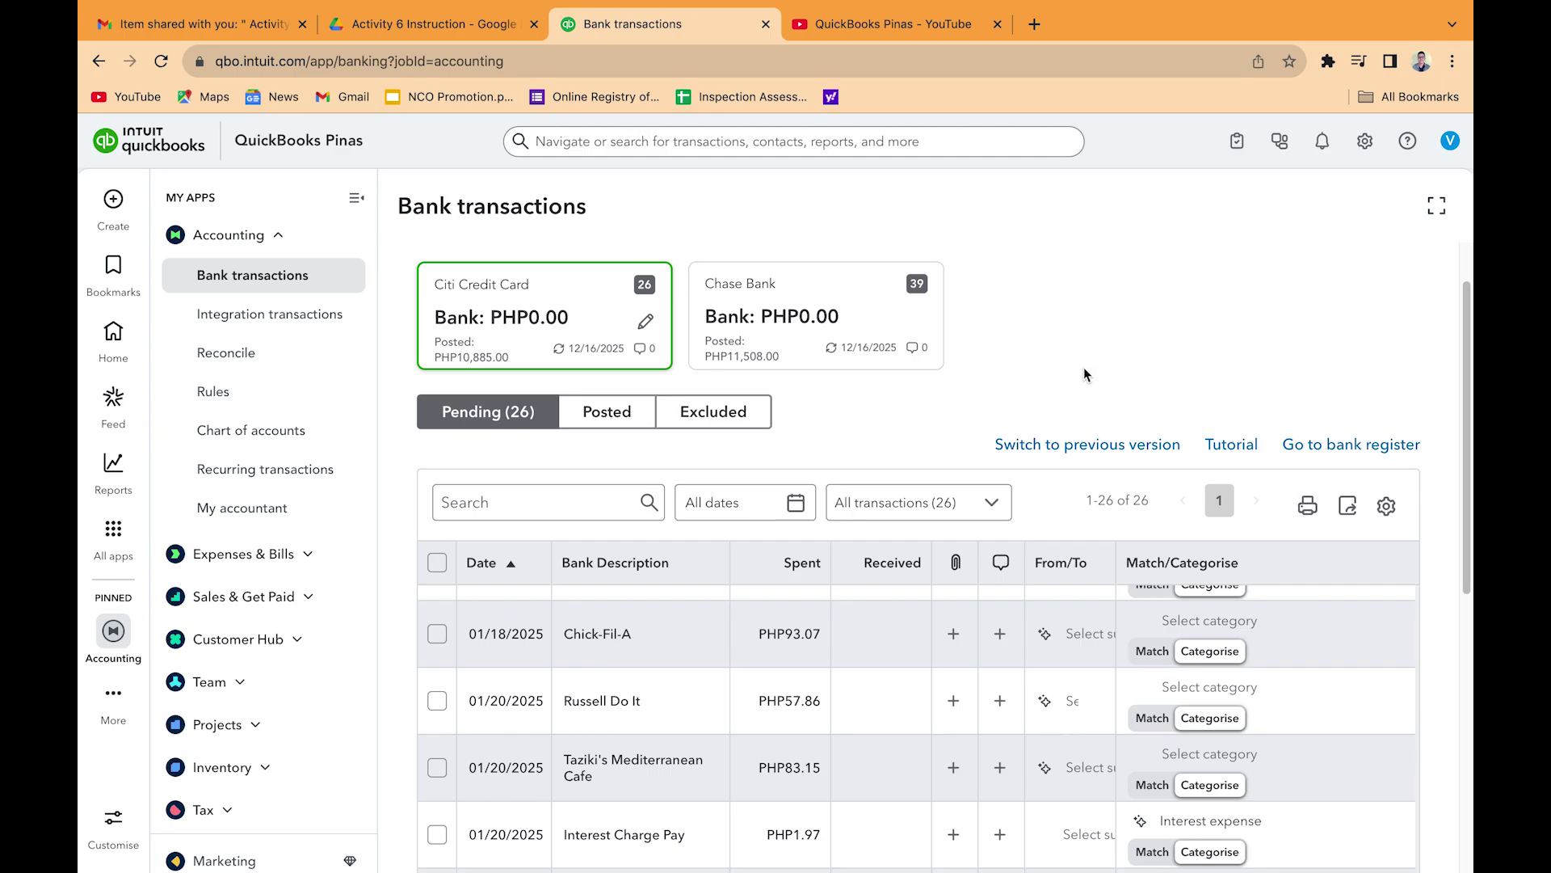
Show the pending Chase Bank transactions, sort them by Match/Categorise in ascending order and look through the suggestions.
{"action": "scroll", "coordinate": [1086, 370], "scroll_direction": "down", "scroll_amount": 4}
{"action": "scroll", "coordinate": [1091, 374], "scroll_direction": "up", "scroll_amount": 5}
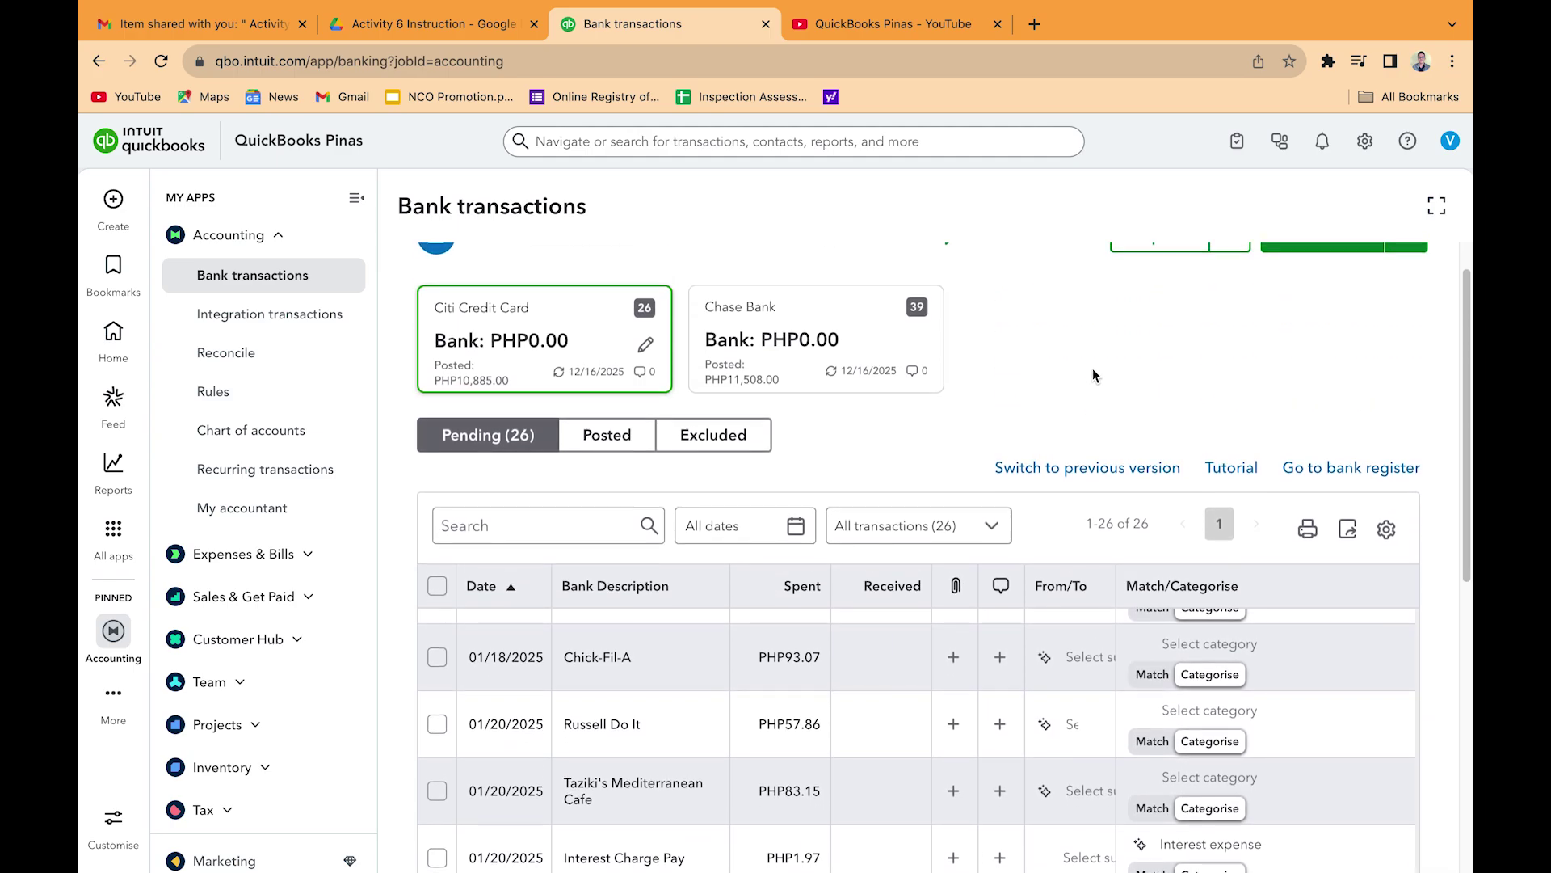
{"action": "scroll", "coordinate": [1099, 376], "scroll_direction": "down", "scroll_amount": 2}
{"action": "scroll", "coordinate": [1102, 370], "scroll_direction": "up", "scroll_amount": 3}
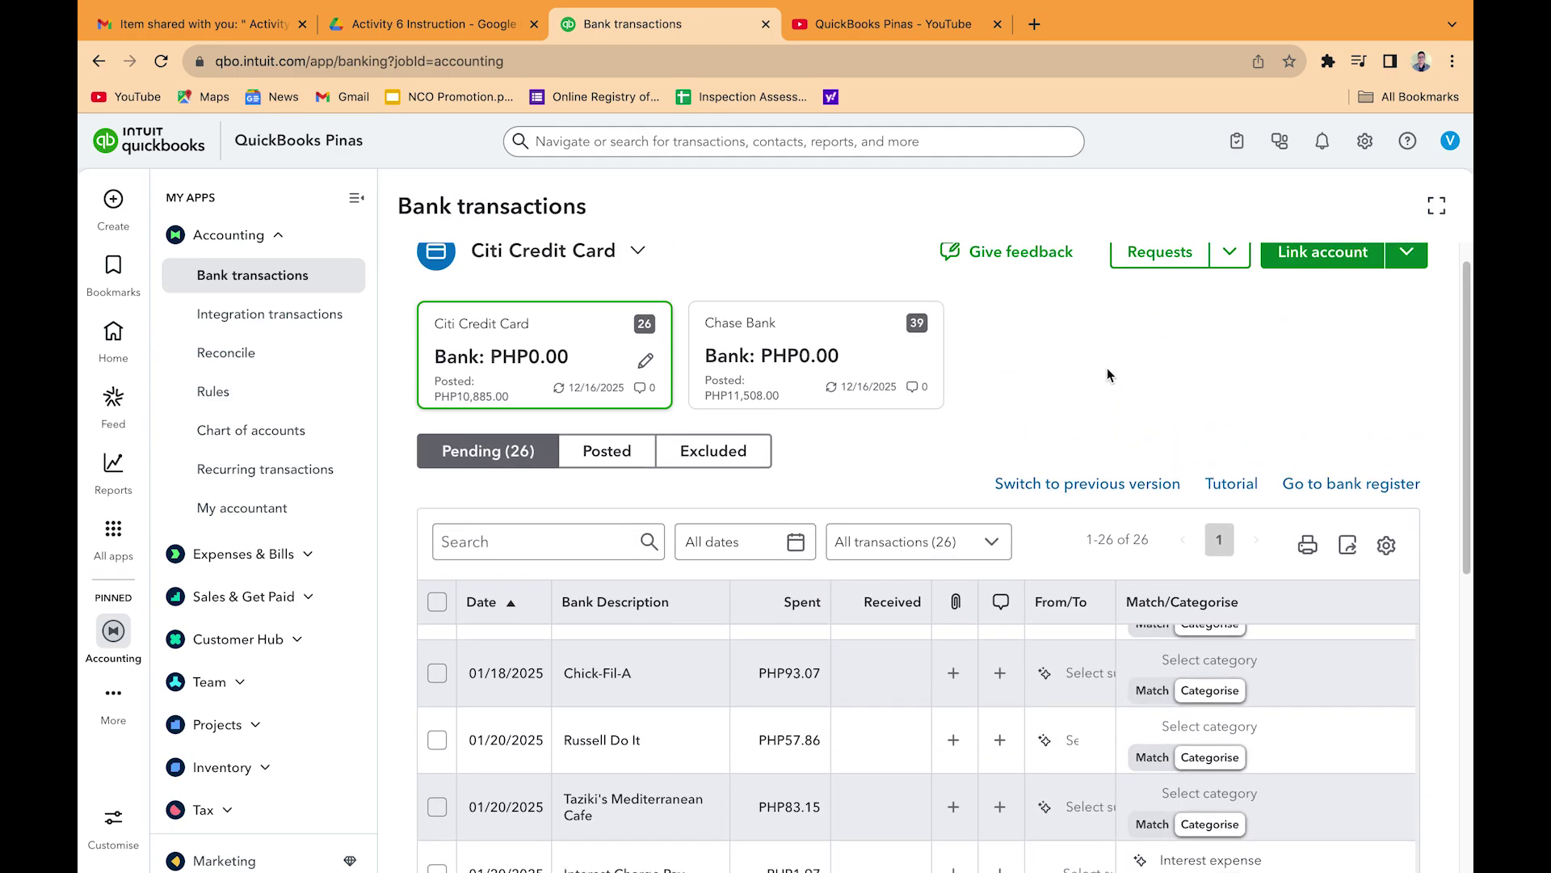
{"action": "left_click", "coordinate": [870, 336]}
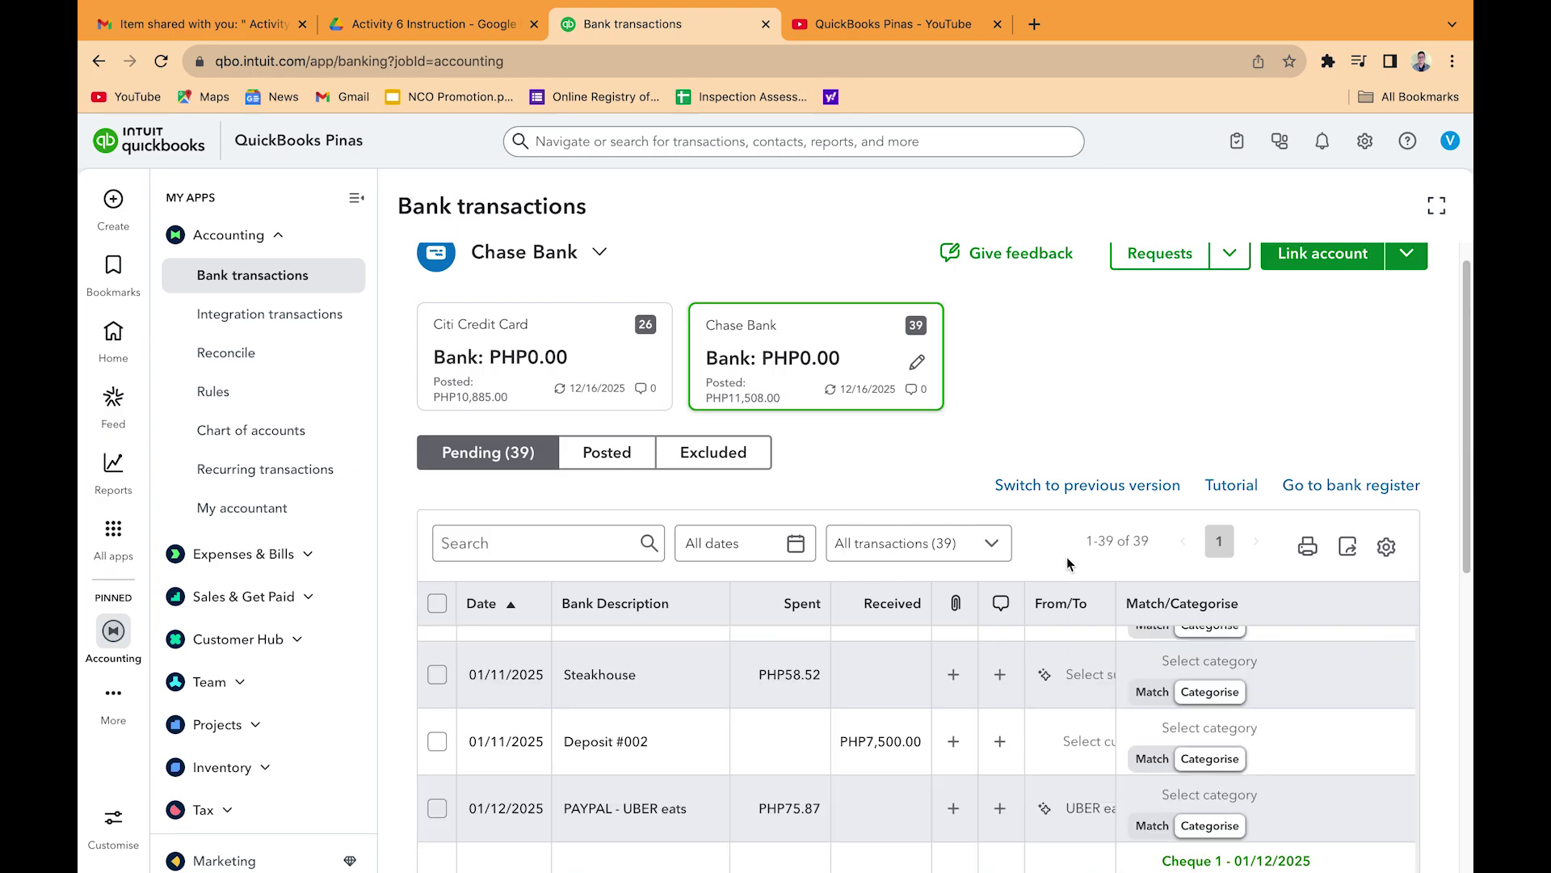
{"action": "left_click", "coordinate": [1165, 604]}
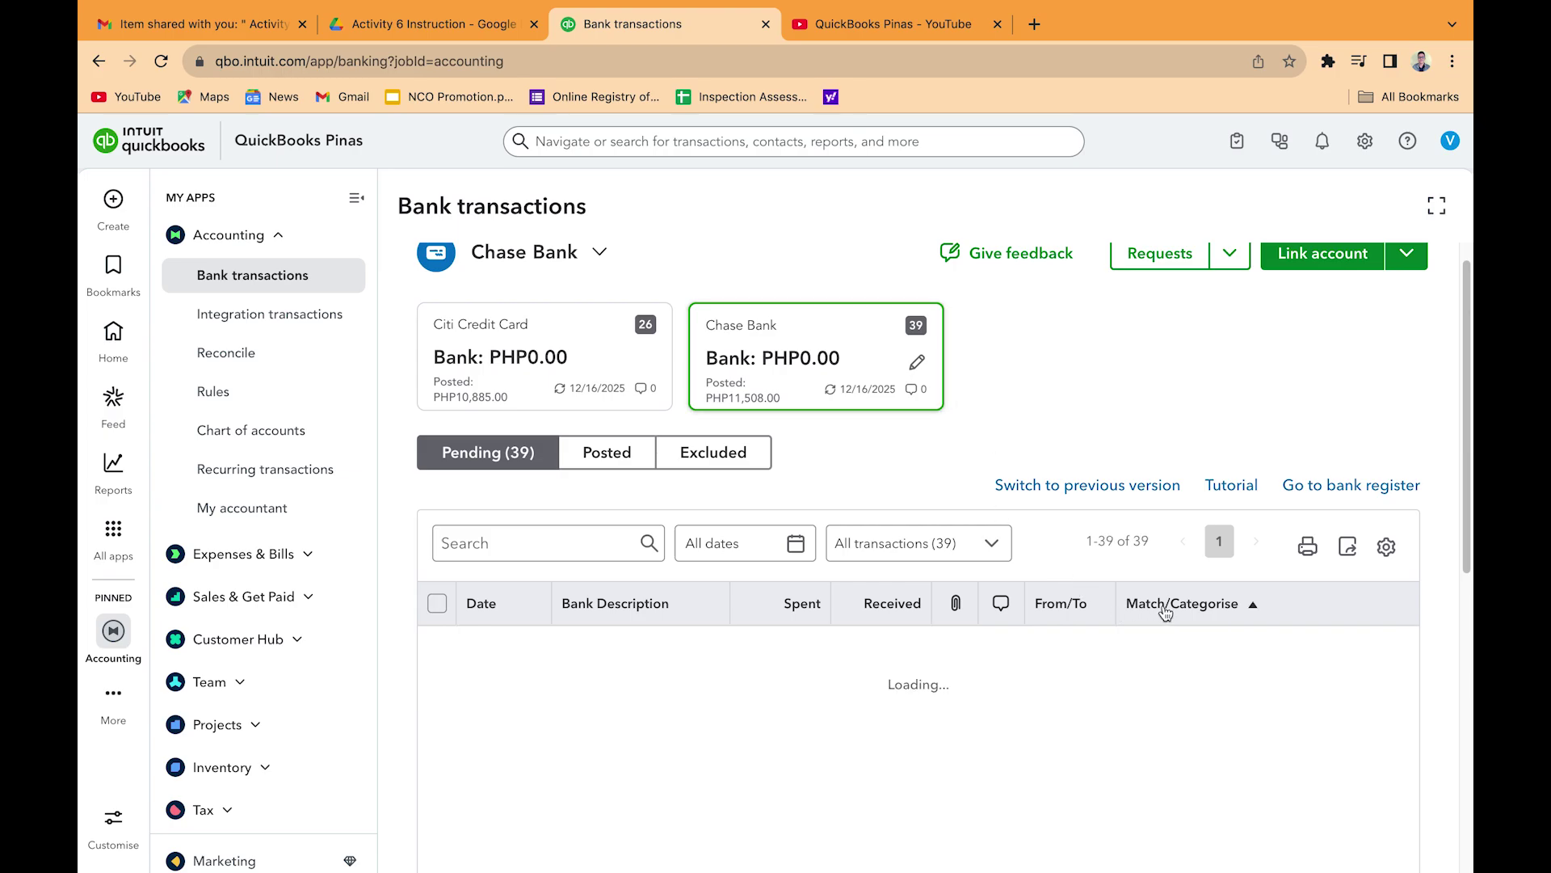
{"action": "scroll", "coordinate": [1165, 667], "scroll_direction": "down", "scroll_amount": 10}
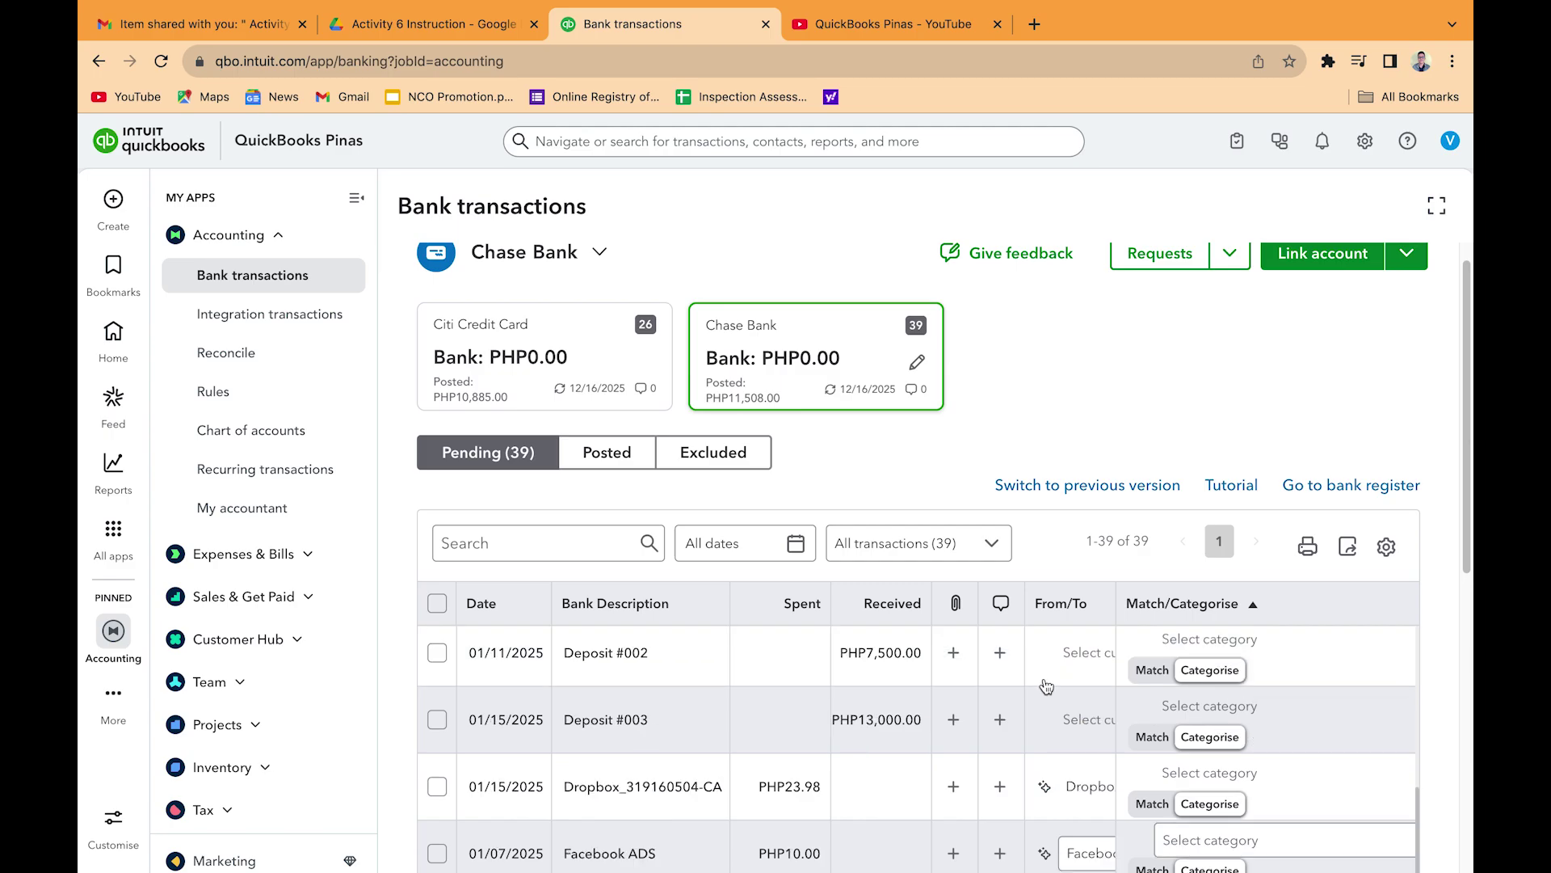
{"action": "scroll", "coordinate": [1188, 677], "scroll_direction": "up", "scroll_amount": 1}
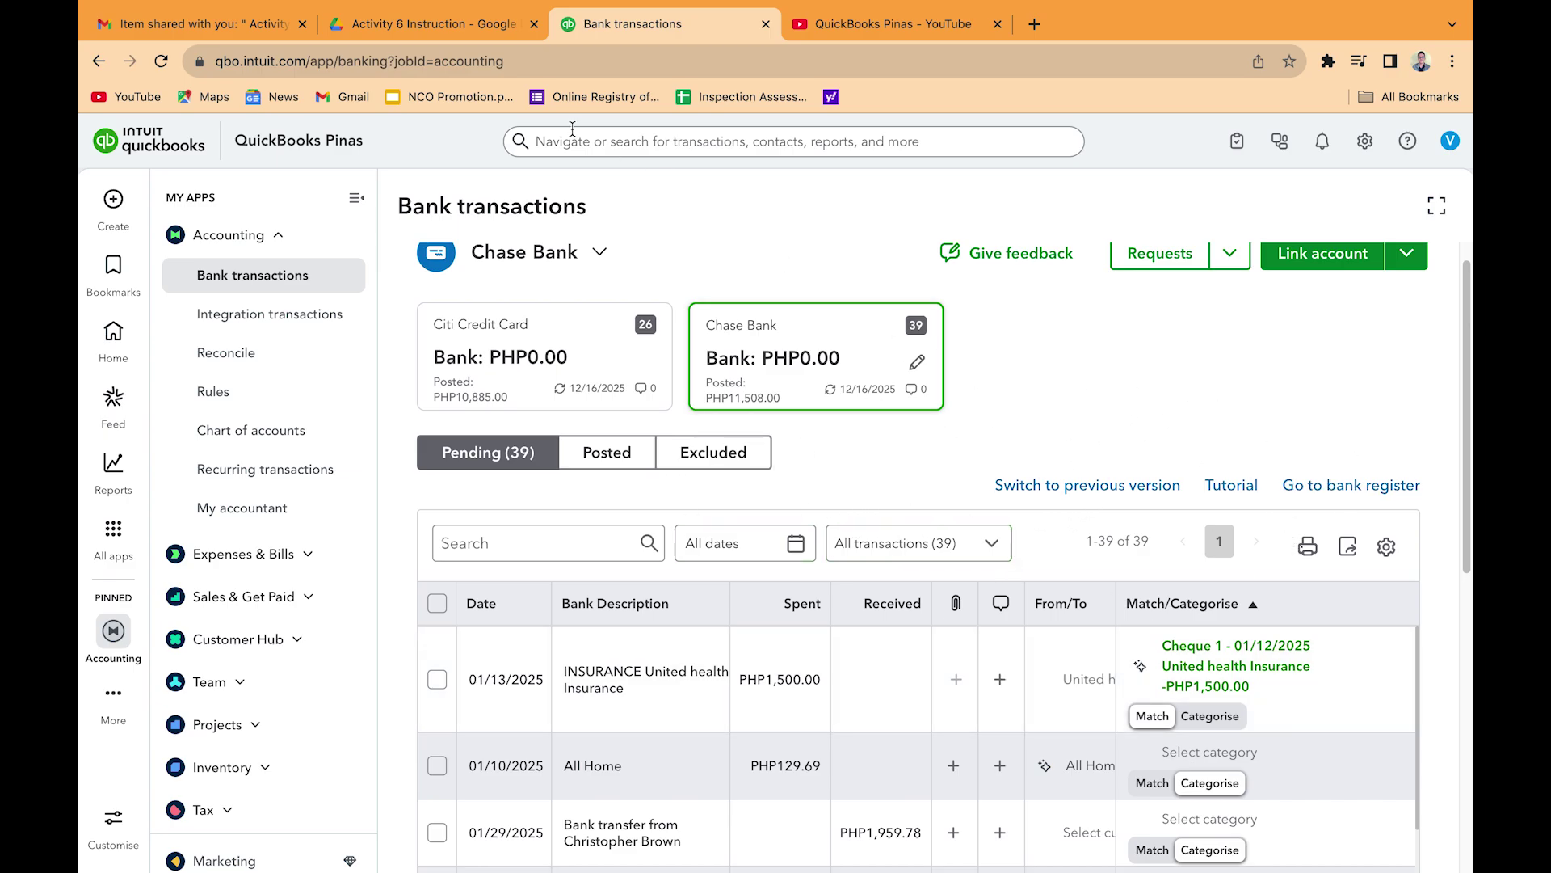
Switch to YouTube to look over the QuickBooks Pinas channel's Module 1 tutorials, and return to the Chase Bank transactions in QuickBooks Online.
{"action": "left_click", "coordinate": [880, 26]}
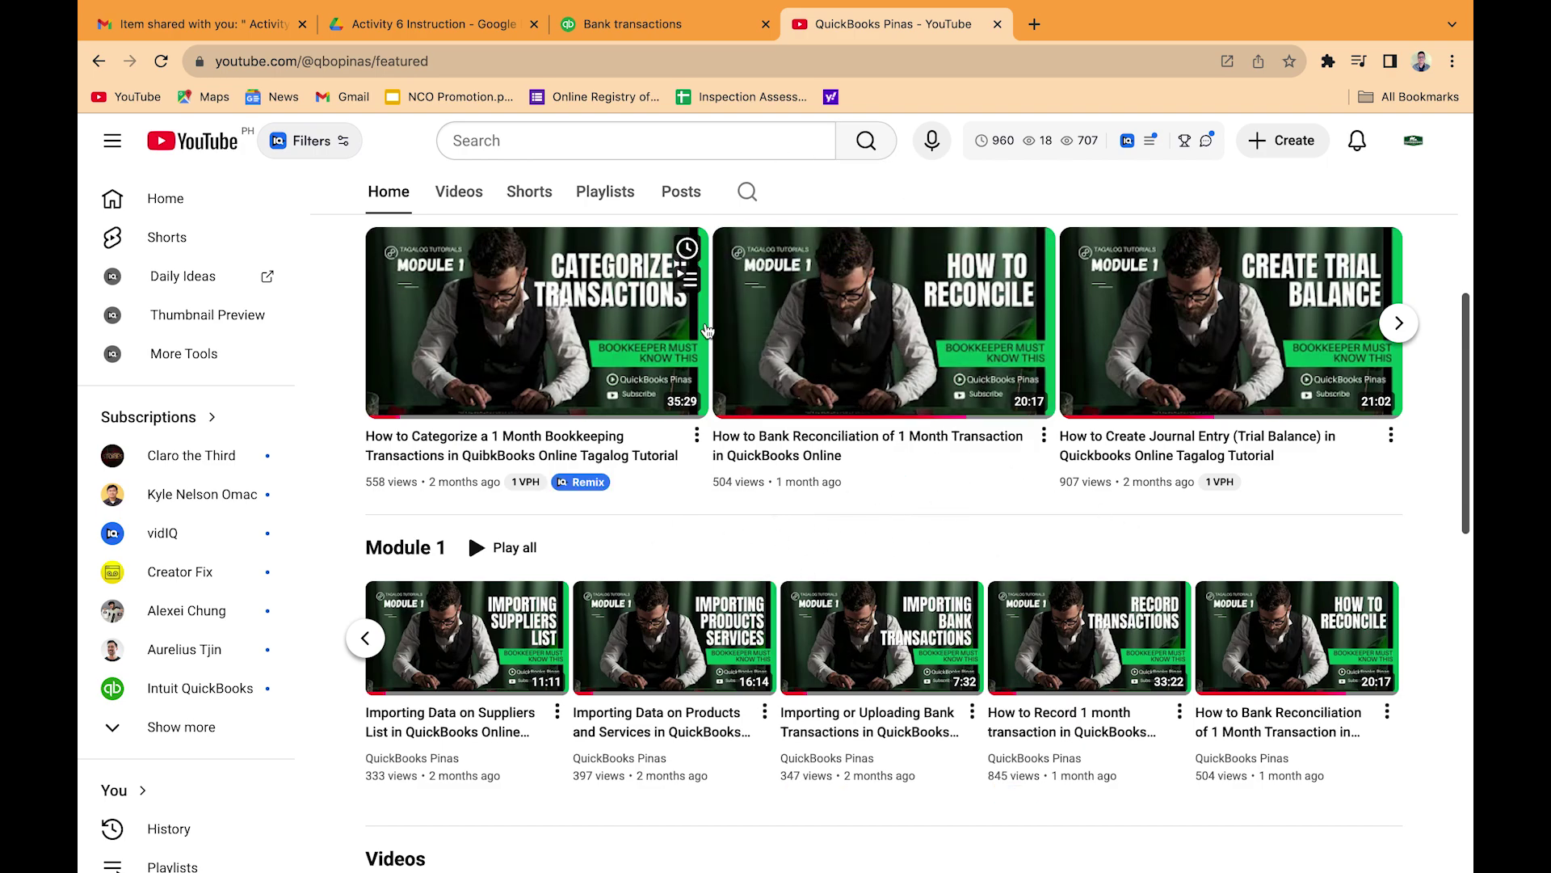
{"action": "mouse_move", "coordinate": [707, 329]}
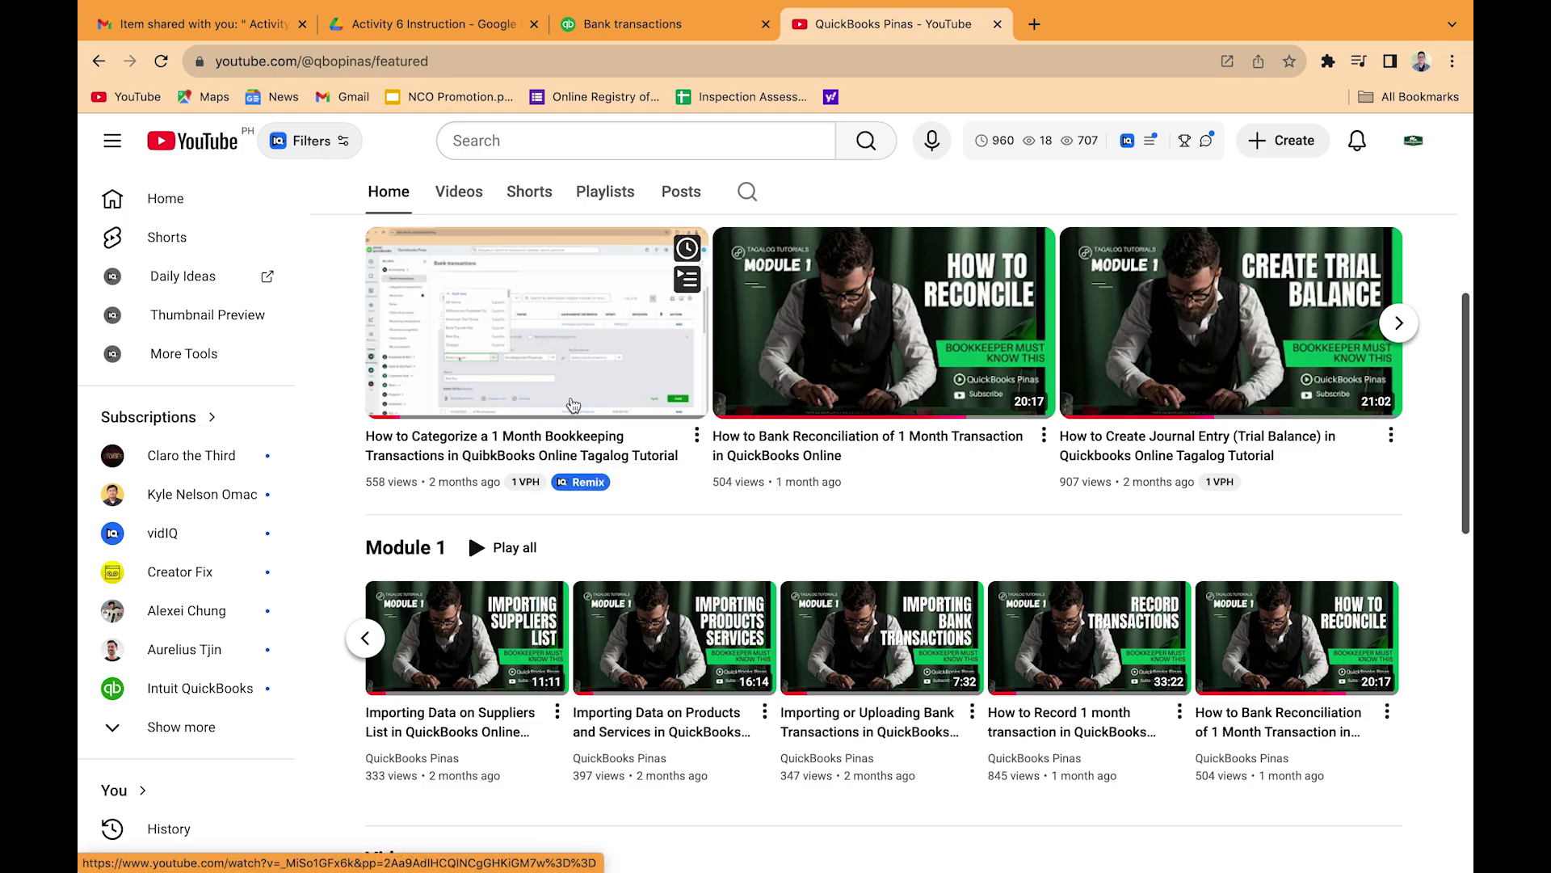
{"action": "scroll", "coordinate": [689, 416], "scroll_direction": "up", "scroll_amount": 3}
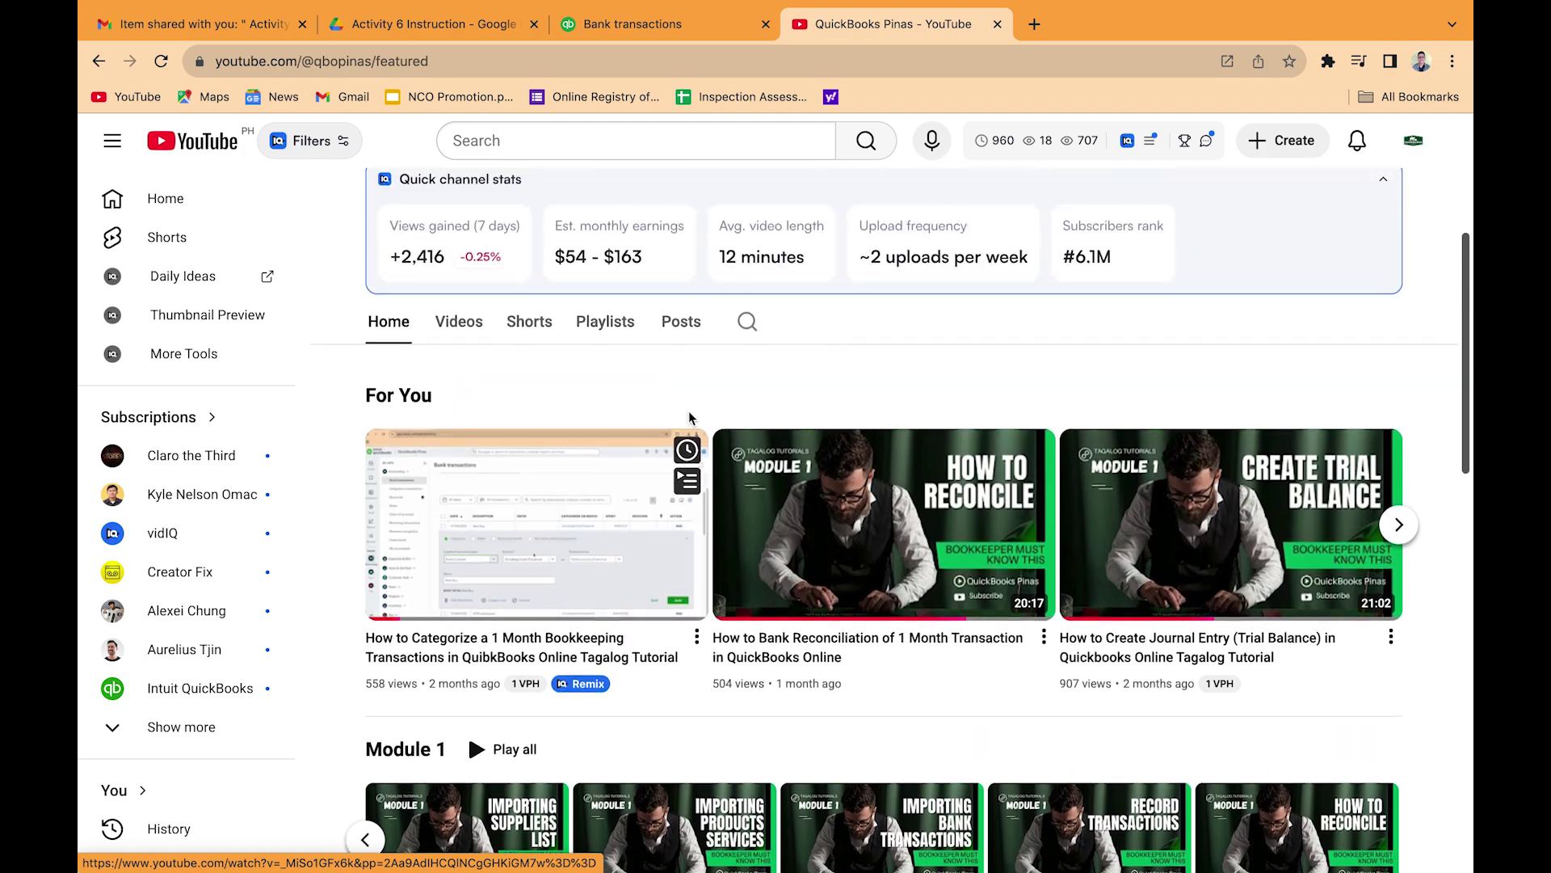
{"action": "scroll", "coordinate": [671, 421], "scroll_direction": "up", "scroll_amount": 1}
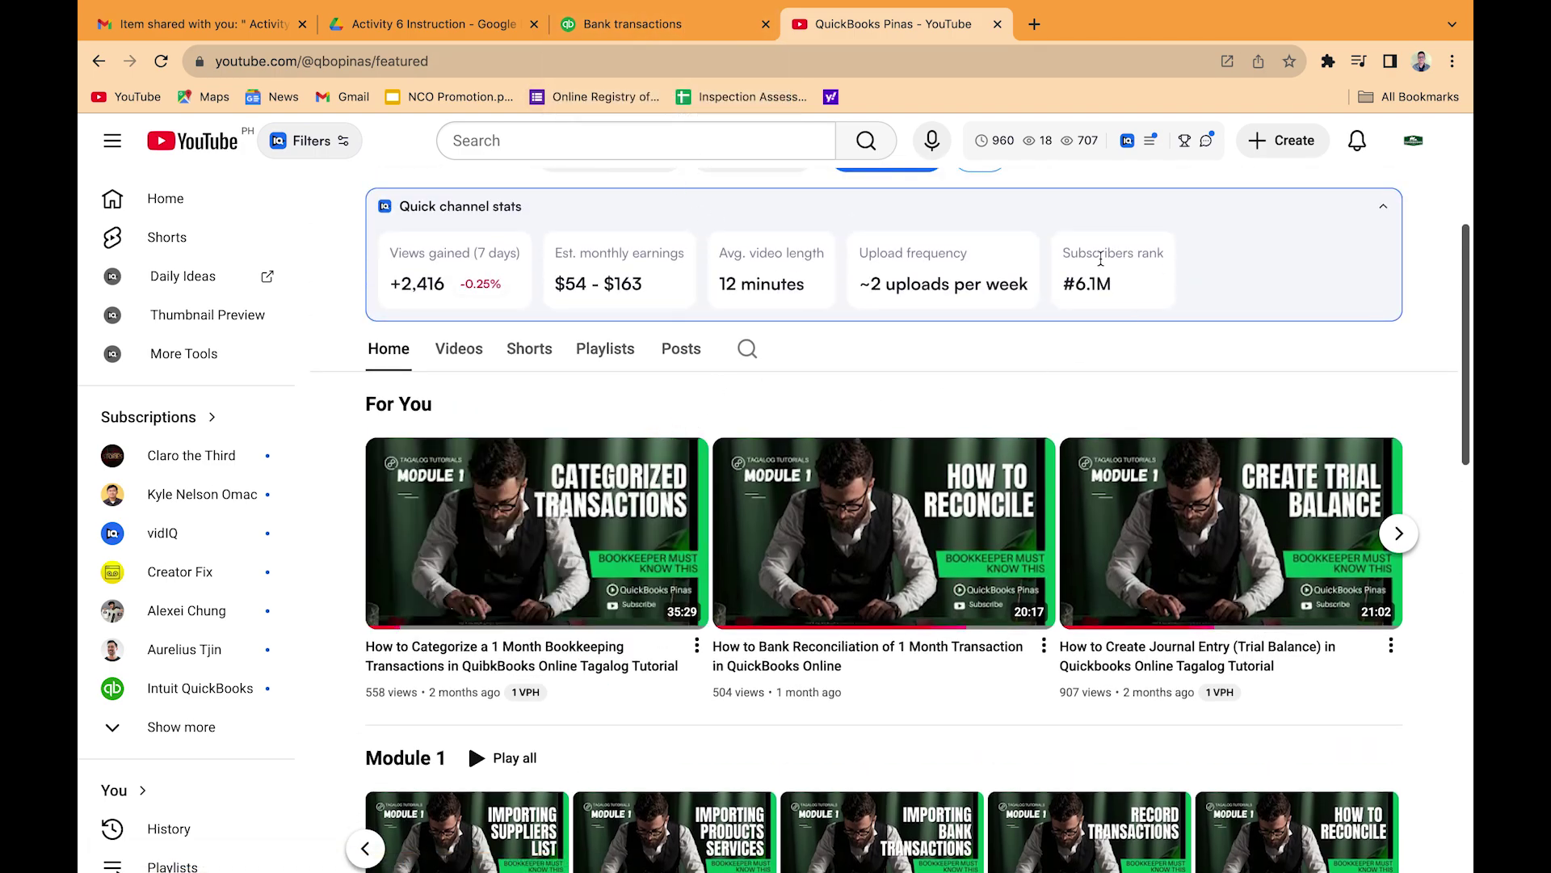
{"action": "mouse_move", "coordinate": [1324, 631]}
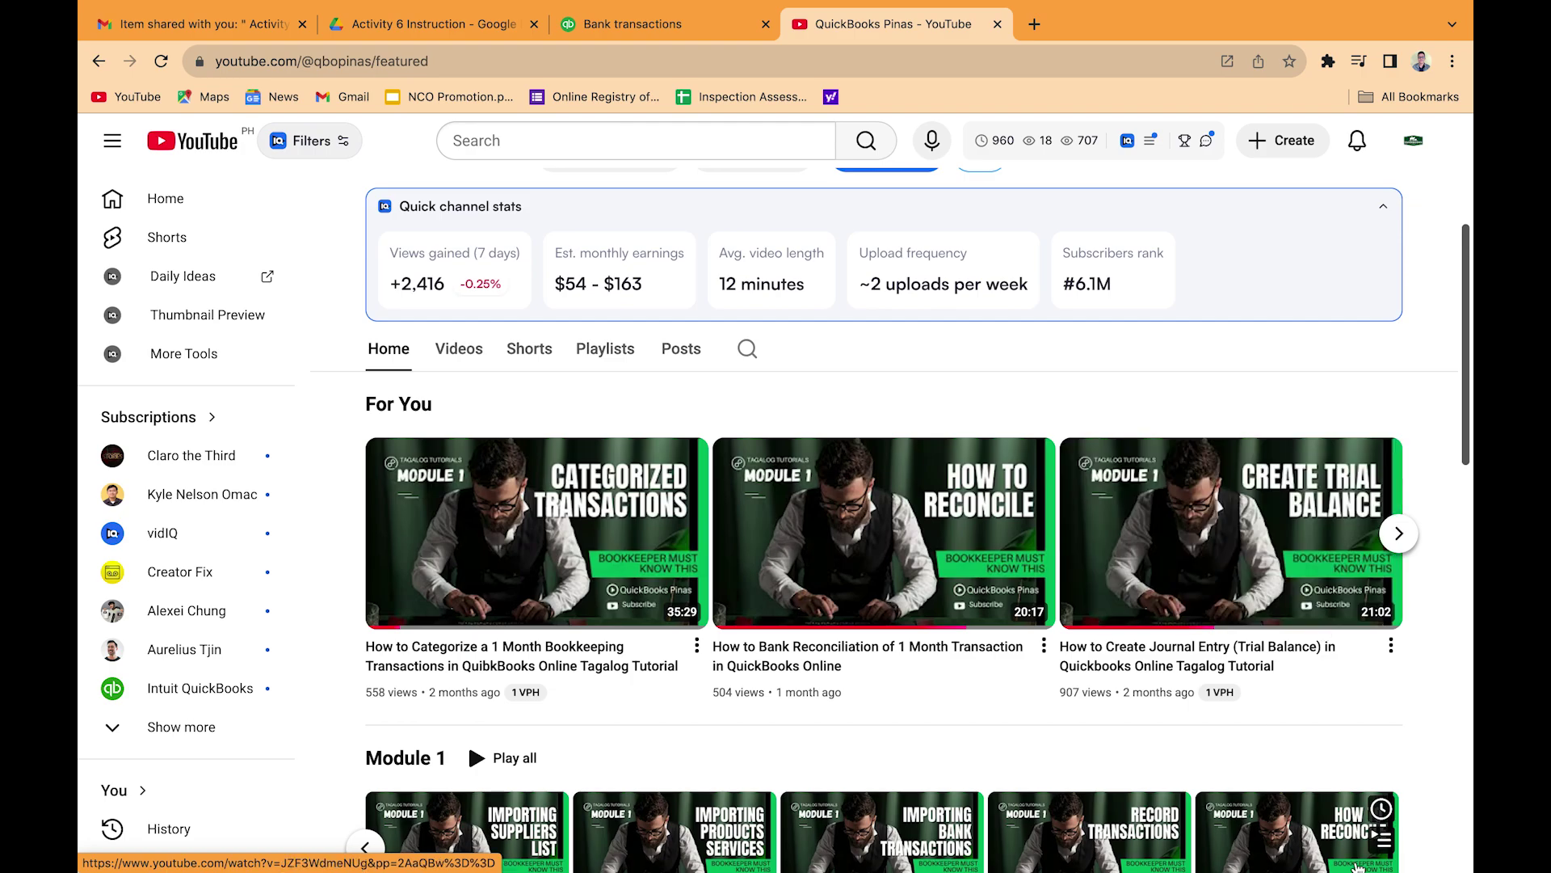
{"action": "left_click", "coordinate": [633, 23]}
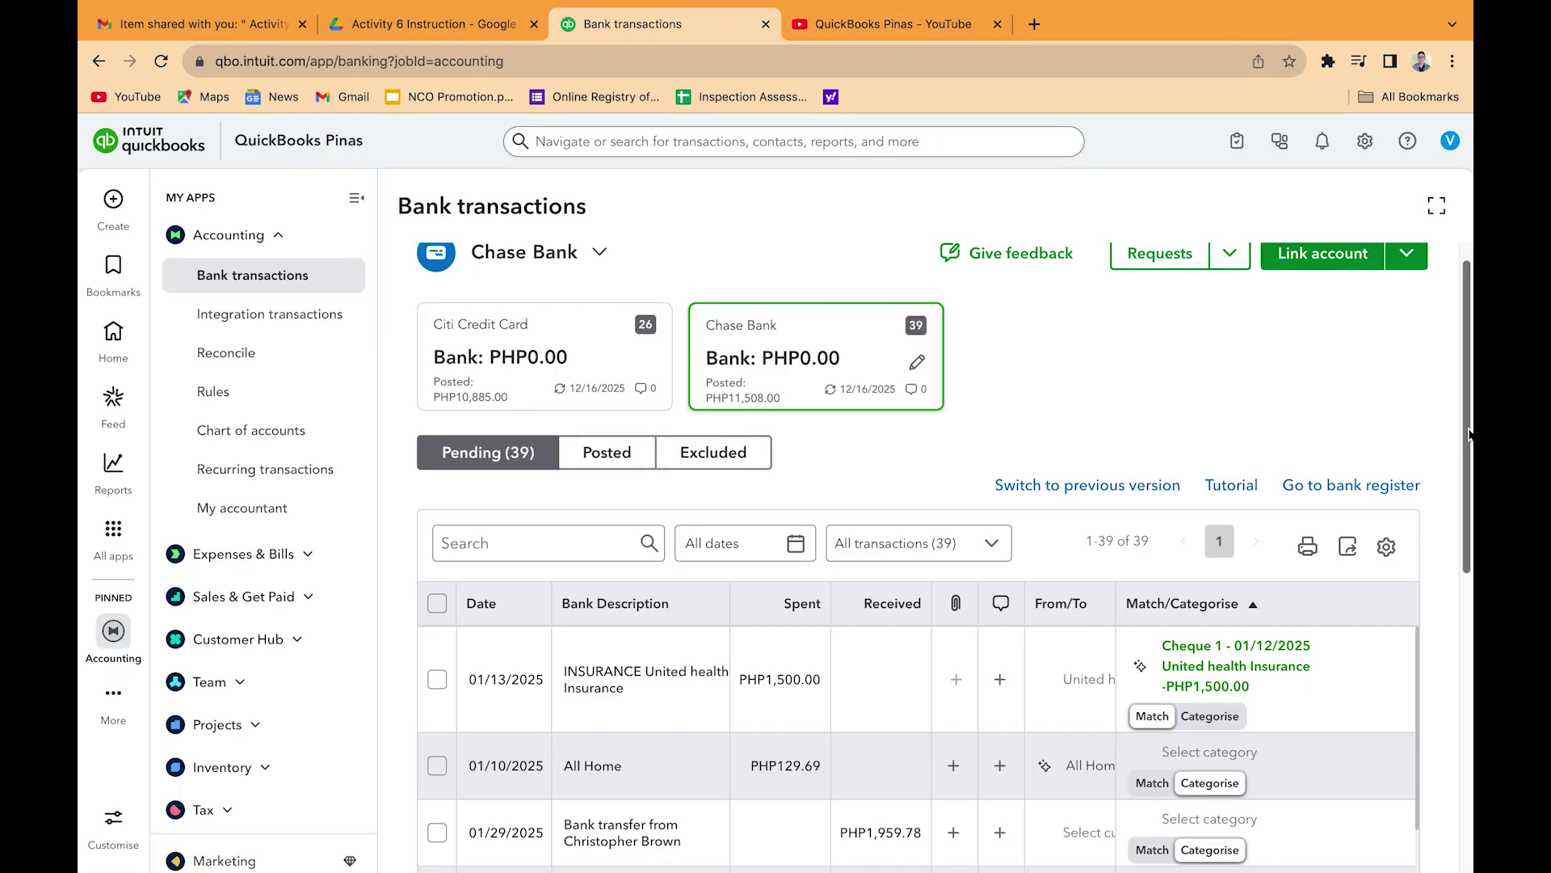
{"action": "mouse_move", "coordinate": [1464, 391]}
{"action": "left_mouse_down"}
{"action": "mouse_move", "coordinate": [1464, 525]}
{"action": "mouse_move", "coordinate": [1464, 376]}
{"action": "left_mouse_up"}
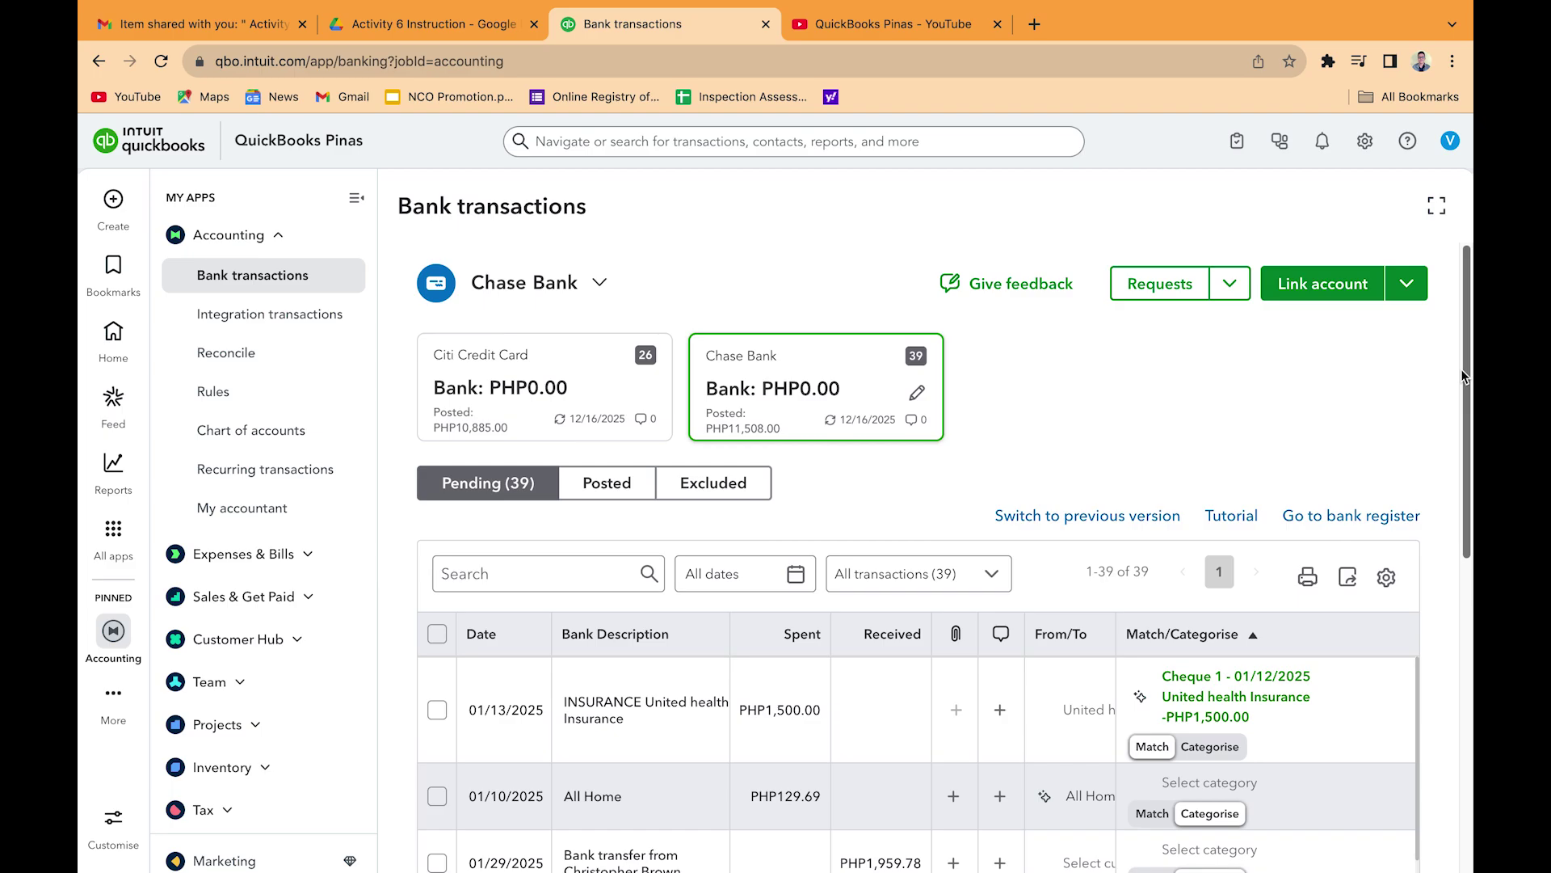